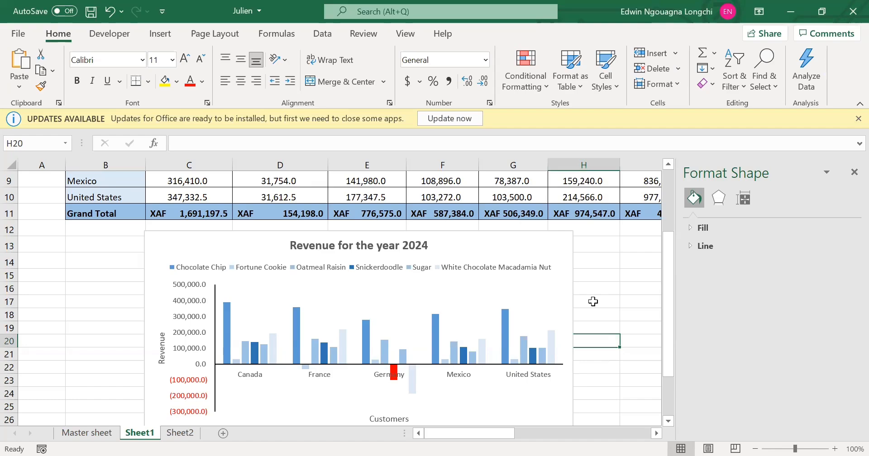
Fill Germany's negative White Chocolate Macadamia Nut bar with red in the Revenue for the year 2024 chart.
click(394, 374)
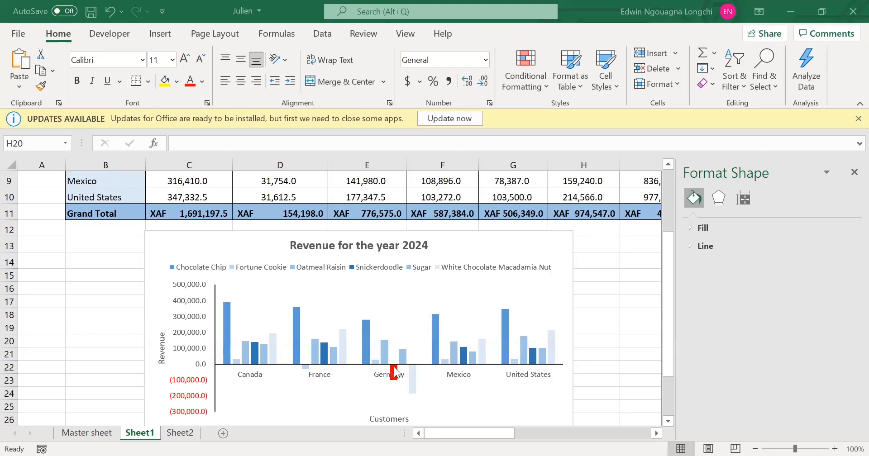
click(411, 382)
click(411, 382)
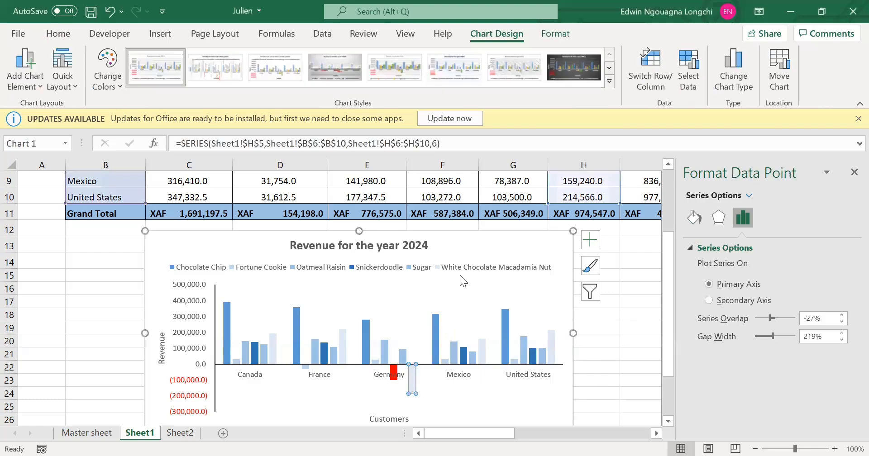
right_click(412, 383)
click(428, 409)
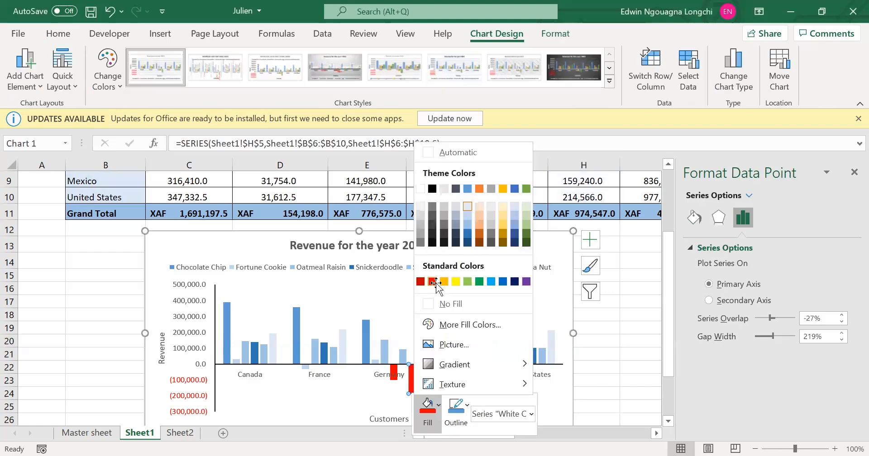
click(433, 281)
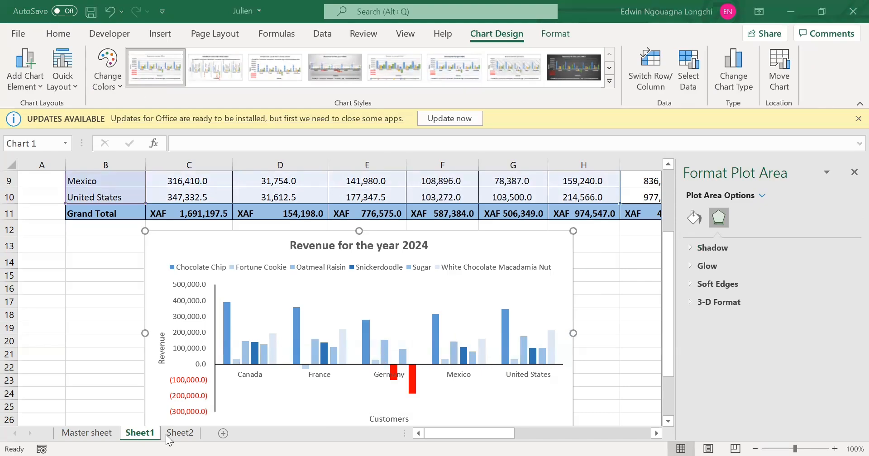
Switch to Sheet2, close the Format Shape pane and view the Revenue per Cookie chart.
click(180, 433)
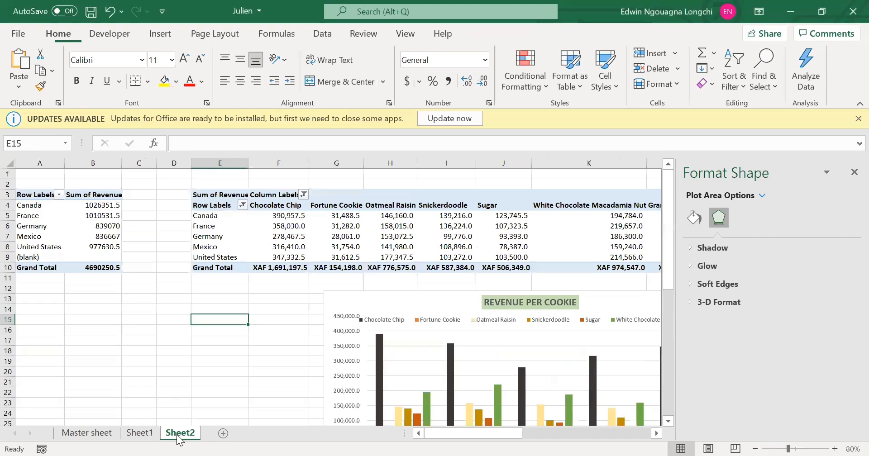
click(848, 174)
scroll(588, 362, down, 2)
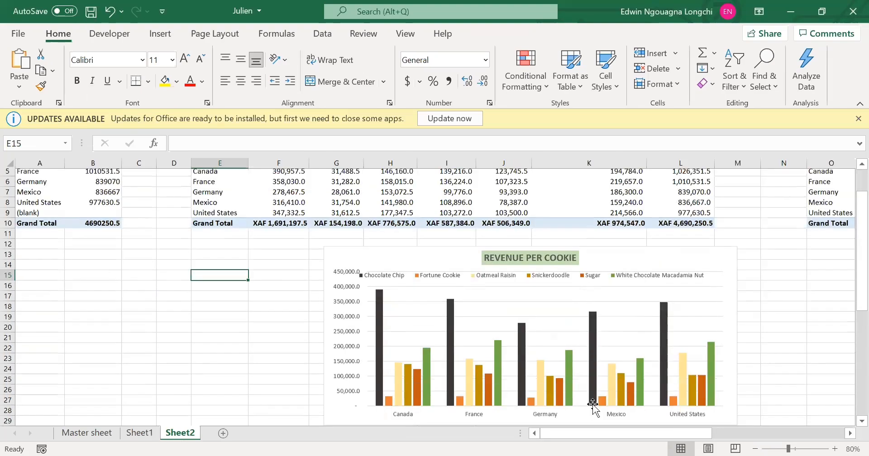
drag(597, 433, 116, 440)
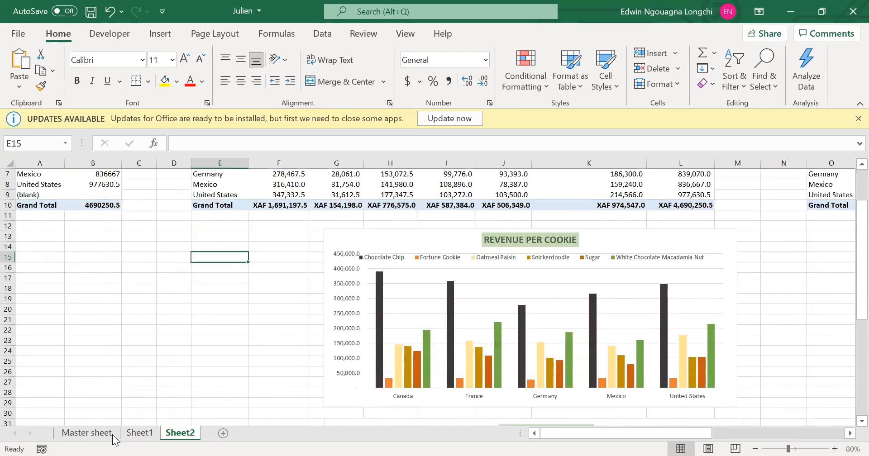
On the Master sheet, select A1:J14 and review the available cell styles without applying one.
click(110, 436)
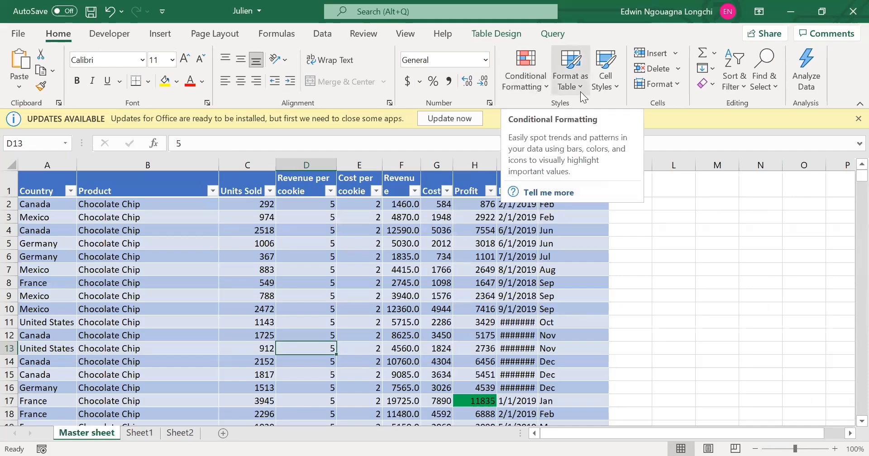
click(607, 82)
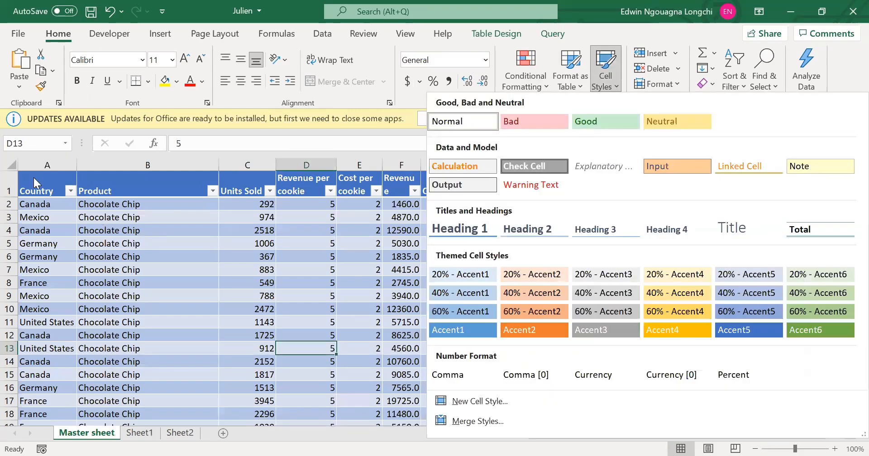
drag(69, 188, 570, 356)
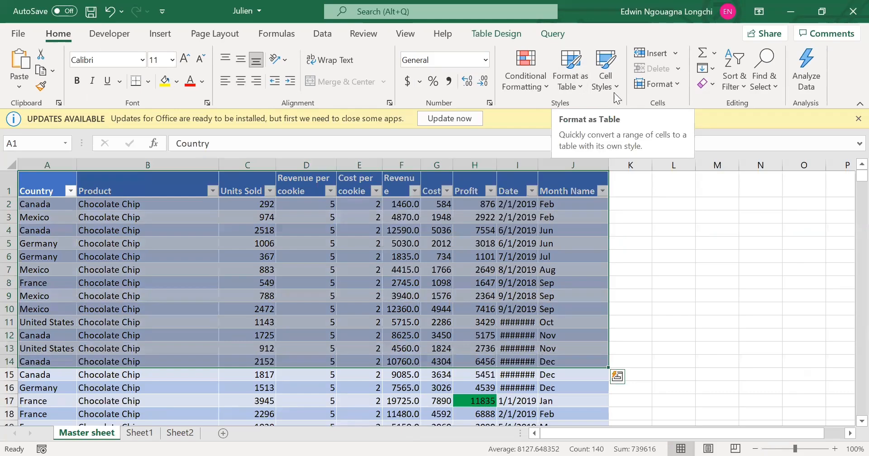
click(604, 89)
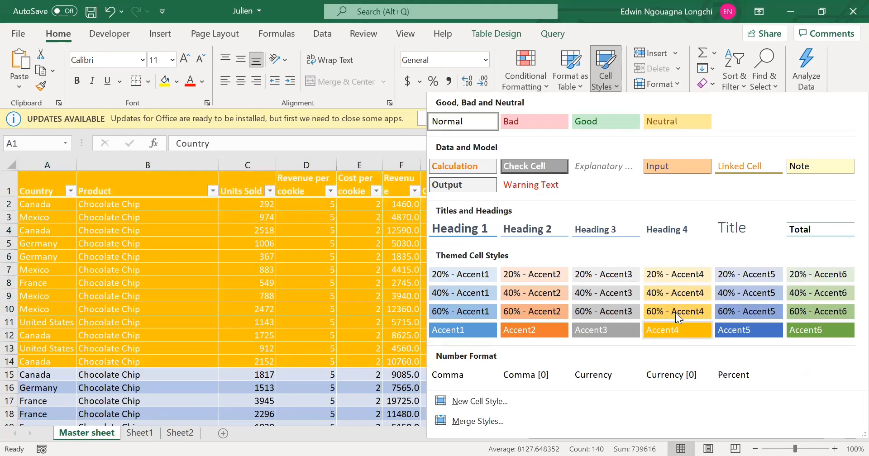
click(730, 323)
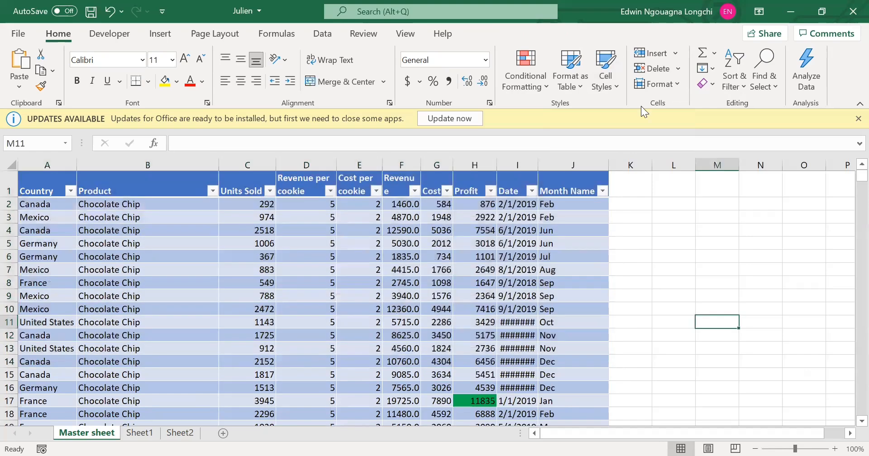
Review the options for inserting cells, sheet rows, sheet columns and sheets.
click(676, 54)
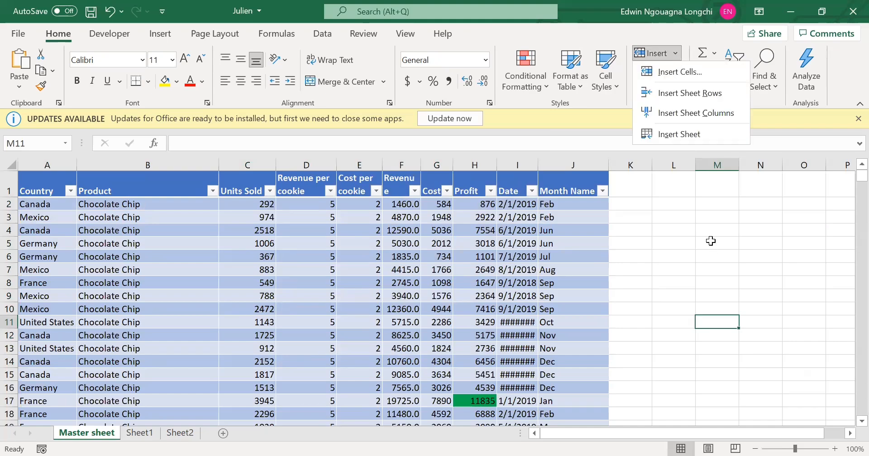
click(608, 103)
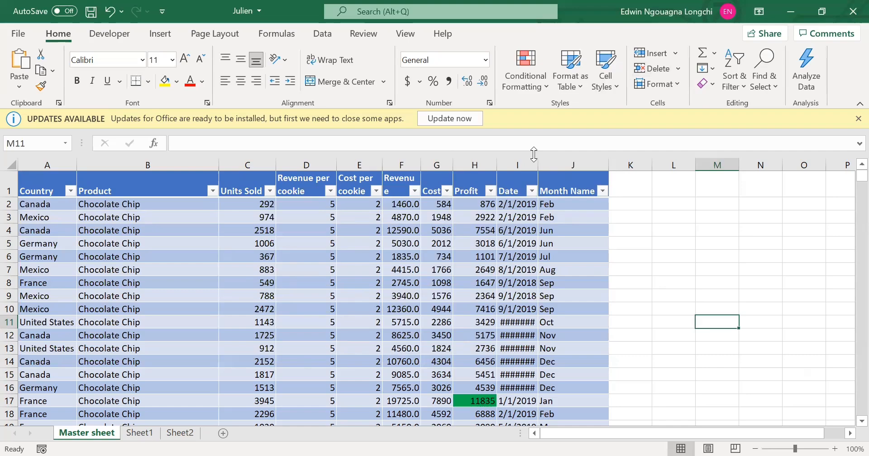
click(676, 54)
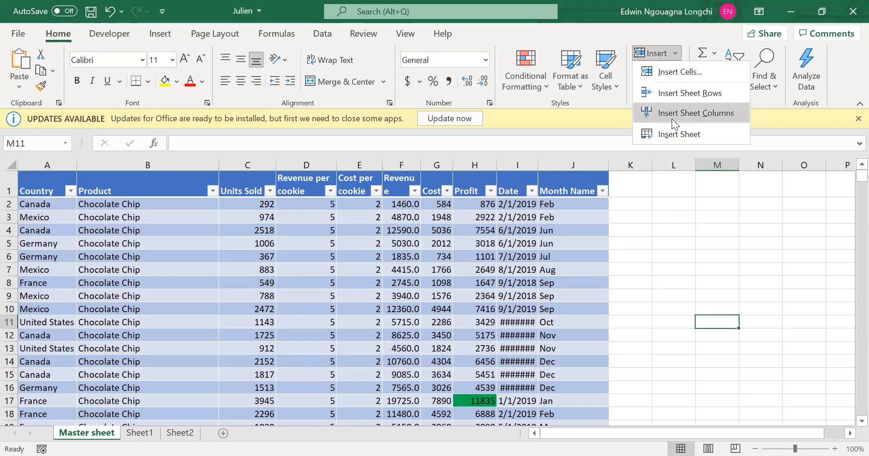
click(671, 119)
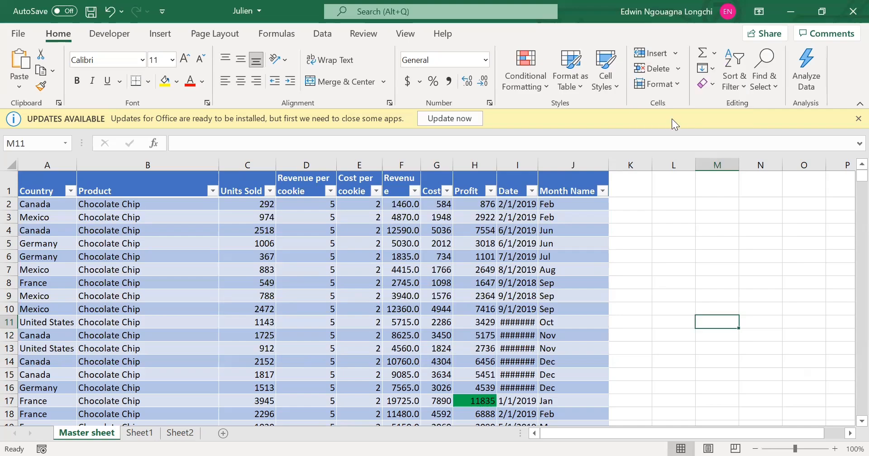
click(670, 243)
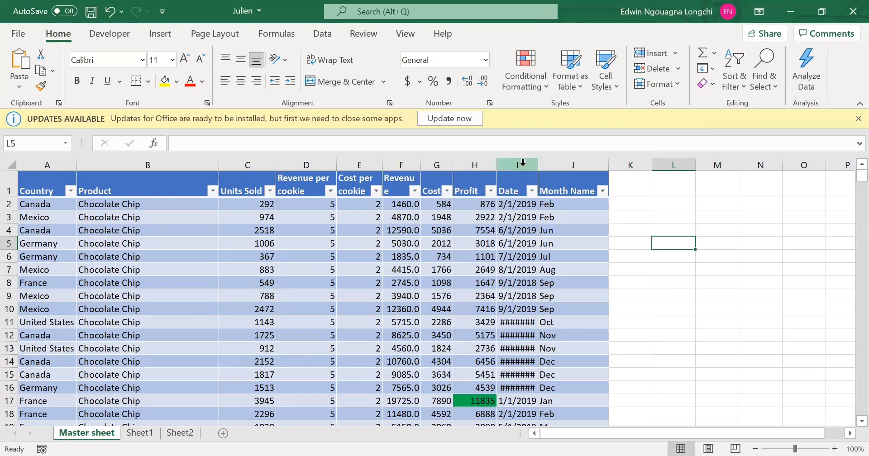
click(523, 162)
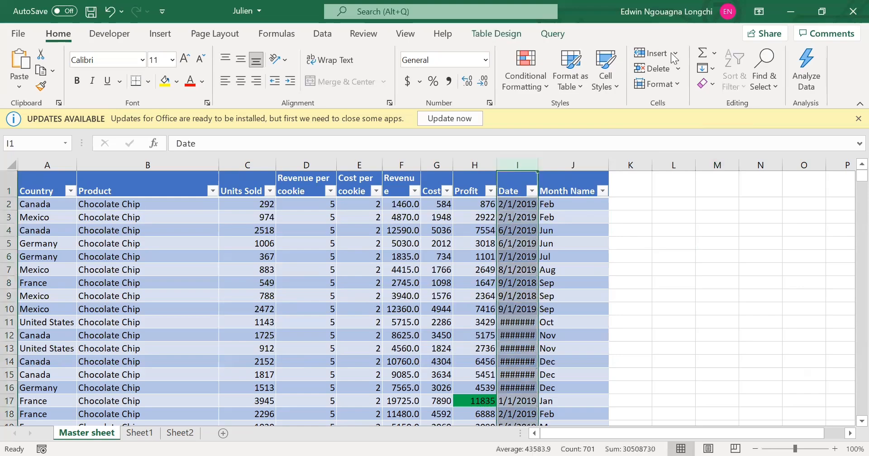
click(674, 53)
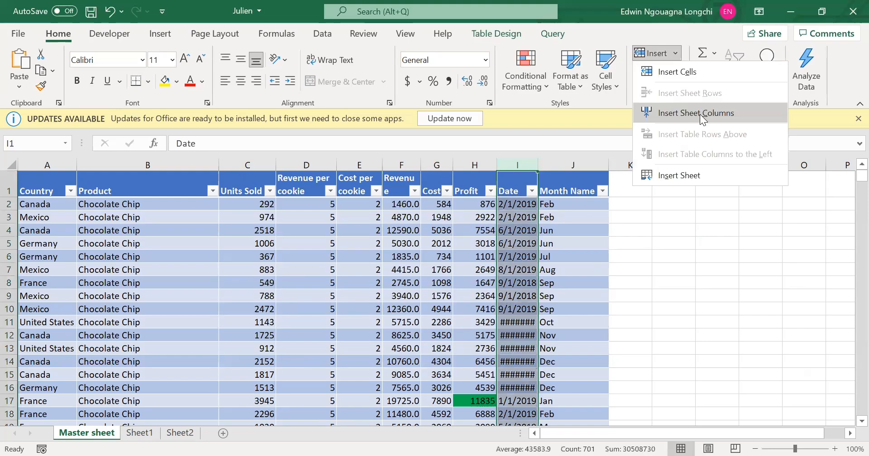
click(529, 170)
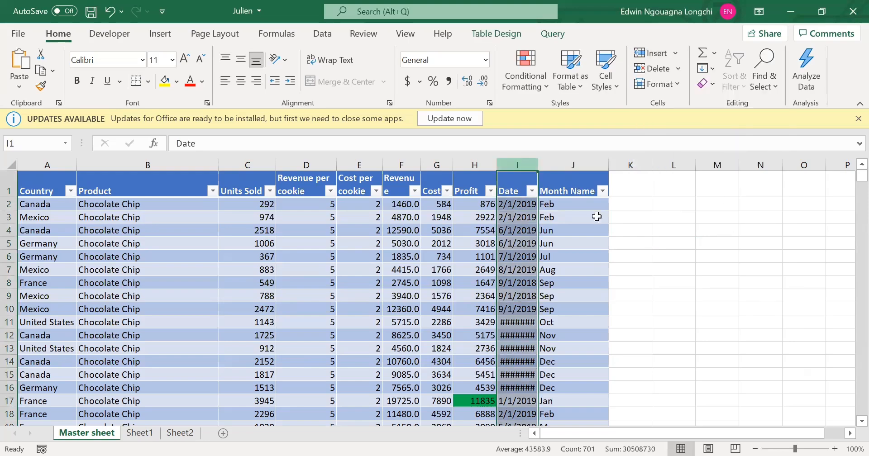
click(658, 258)
click(520, 165)
click(674, 277)
click(526, 181)
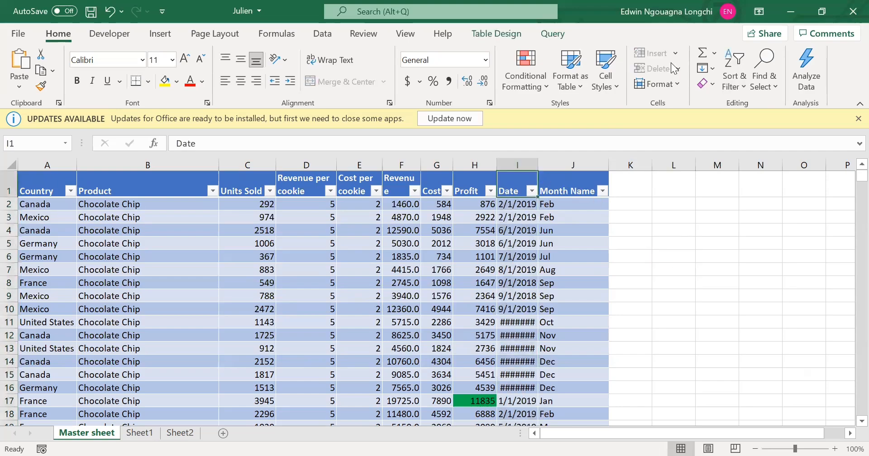
click(709, 308)
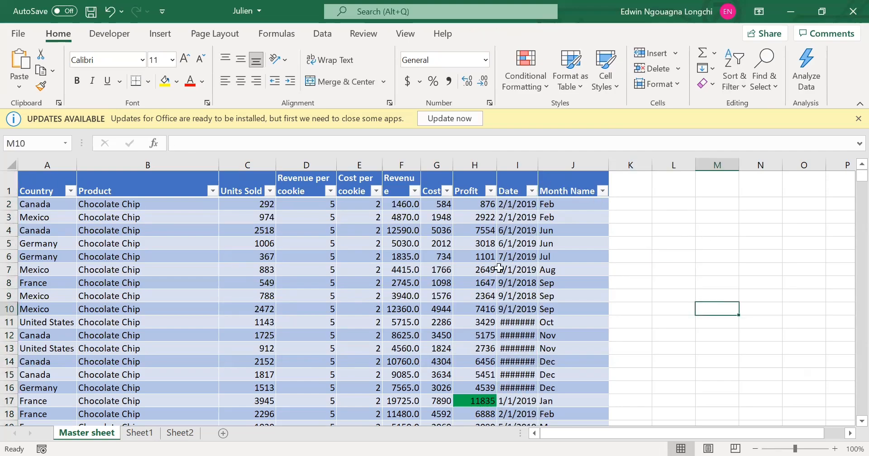
click(487, 282)
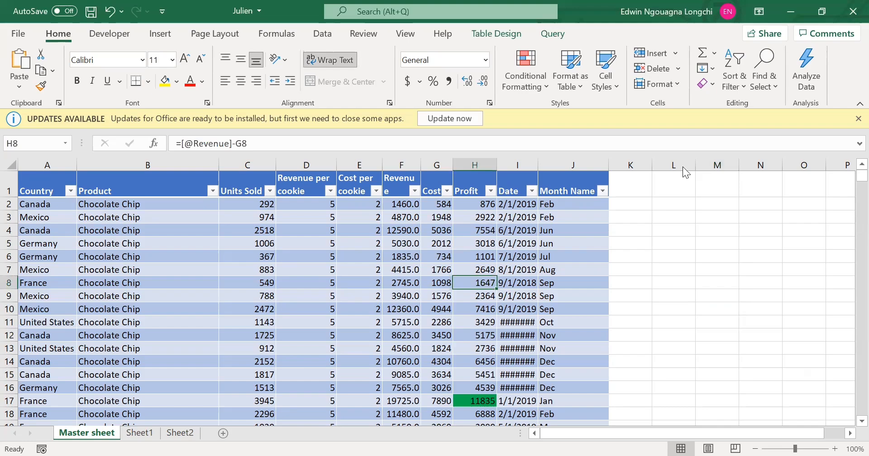
click(507, 179)
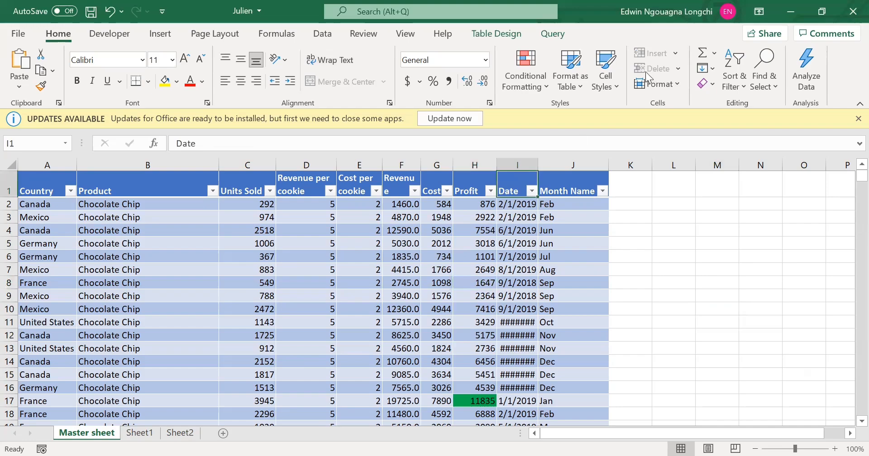
key(alt+Tab)
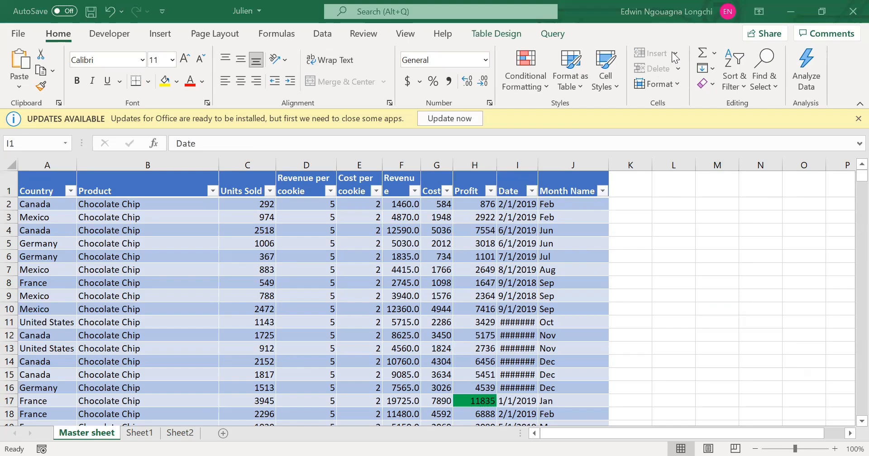
click(570, 216)
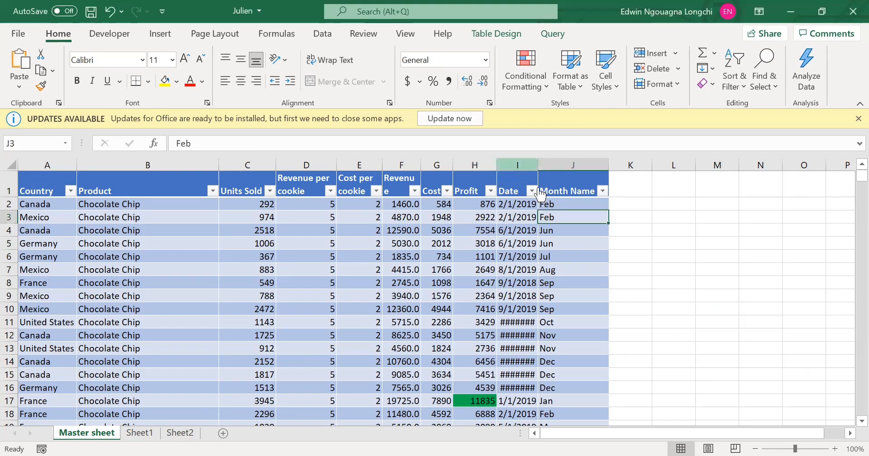
right_click(512, 163)
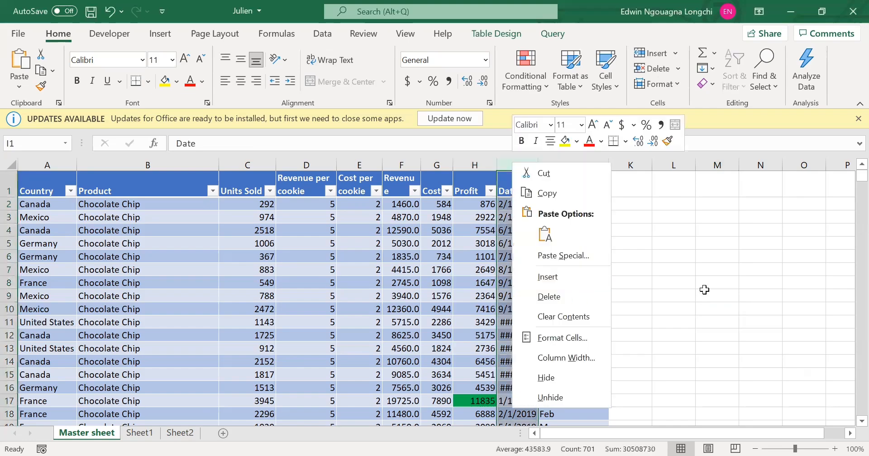
click(504, 174)
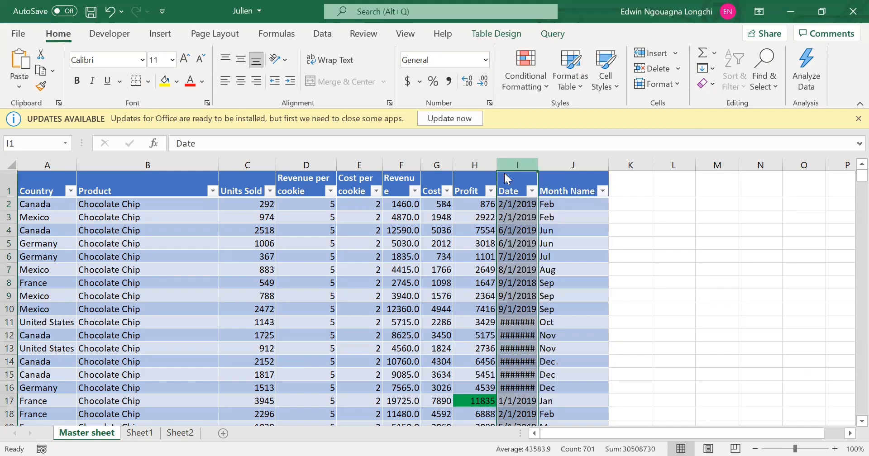
right_click(505, 174)
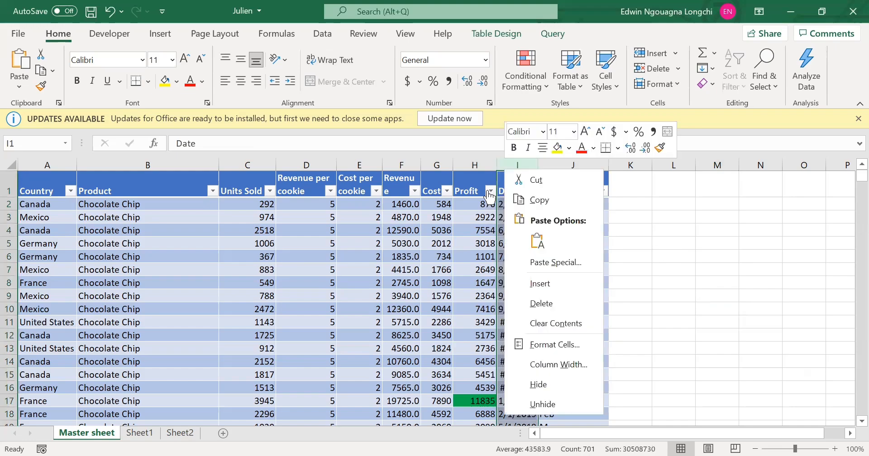
click(512, 168)
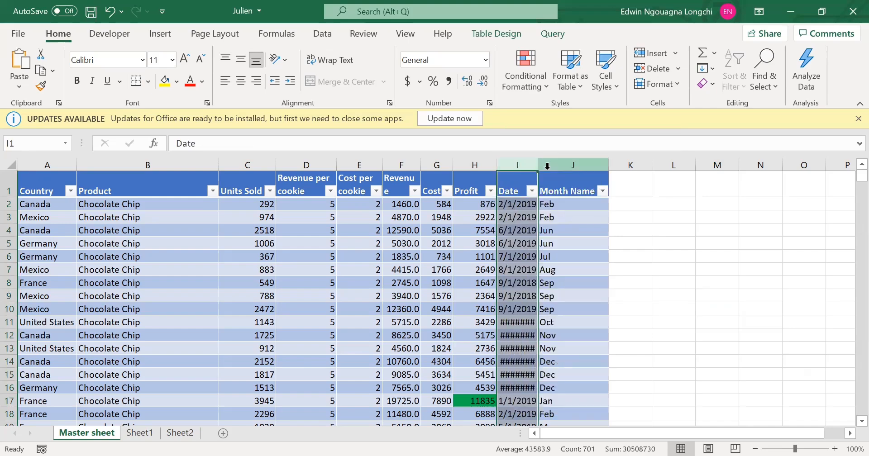
Insert a blank column between the Date and Month Name columns.
right_click(549, 166)
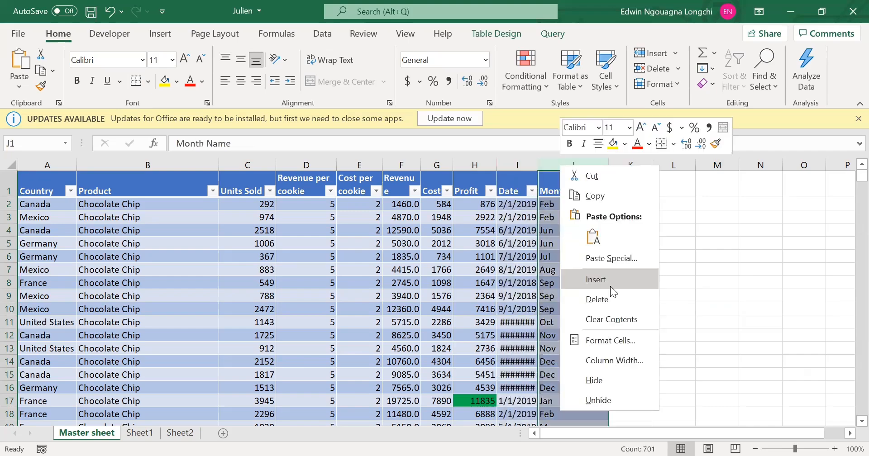
click(595, 279)
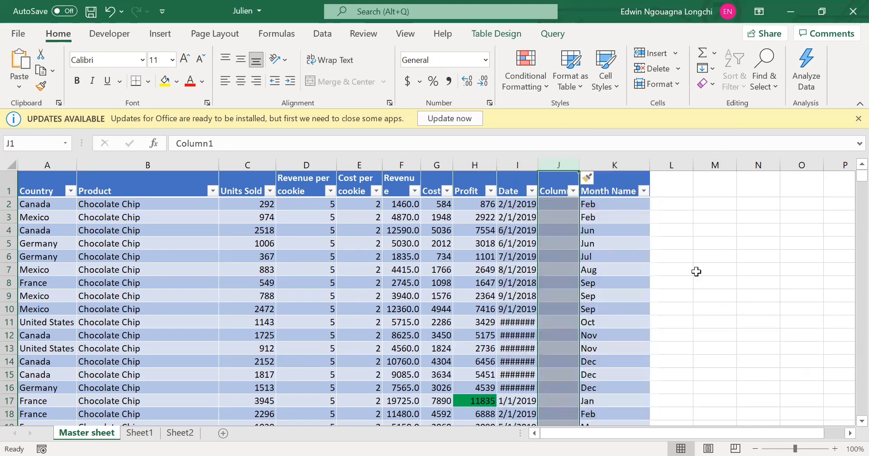
click(703, 265)
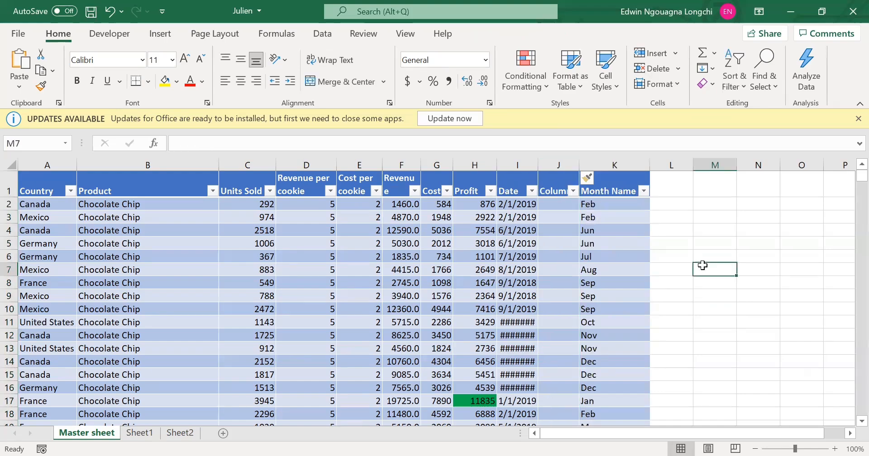
Delete the blank column between Date and Month Name.
click(564, 175)
key(Delete)
click(93, 321)
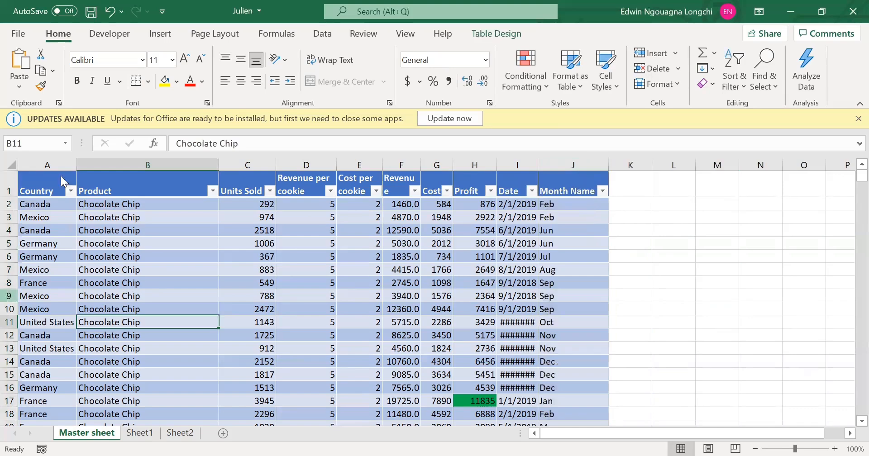
Insert a blank table row above the Mexico record in row 9 of the Master sheet.
right_click(9, 296)
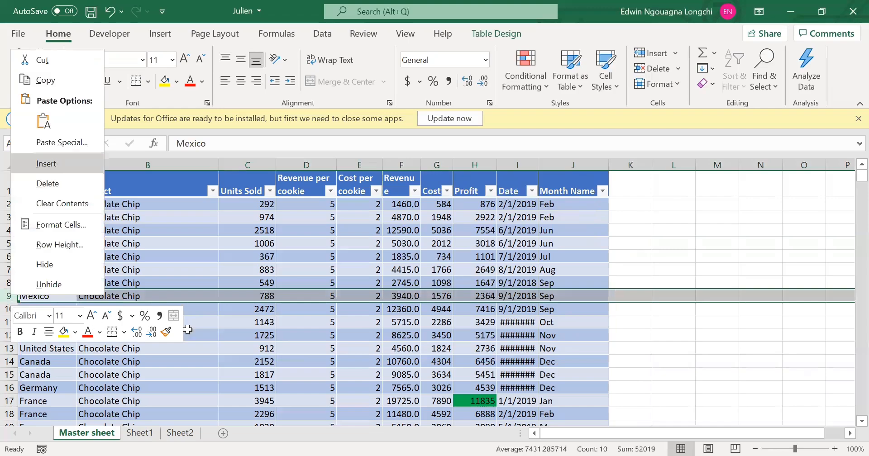
click(47, 164)
click(257, 335)
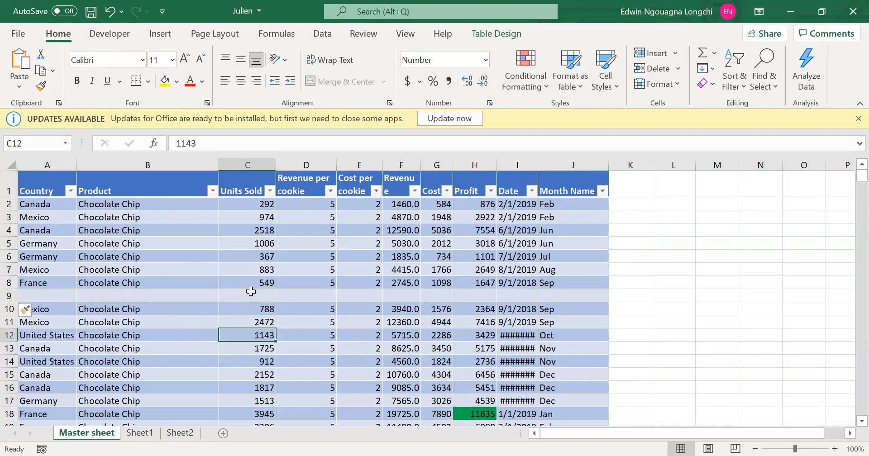
click(252, 295)
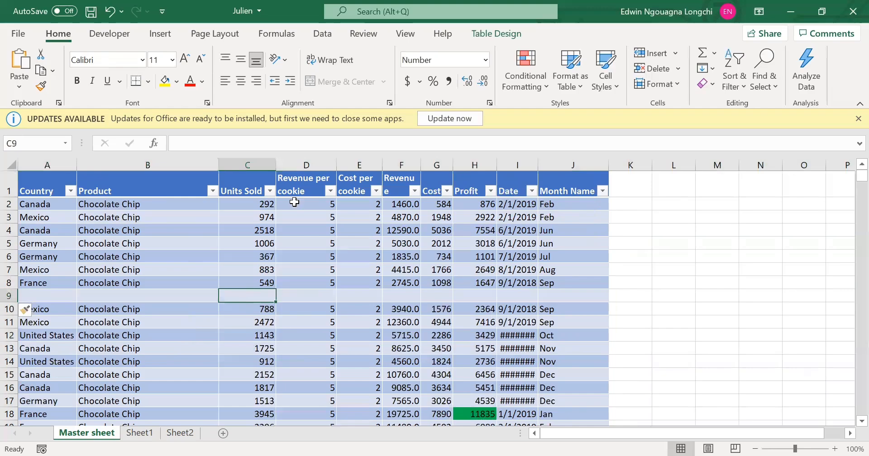
click(412, 284)
click(409, 294)
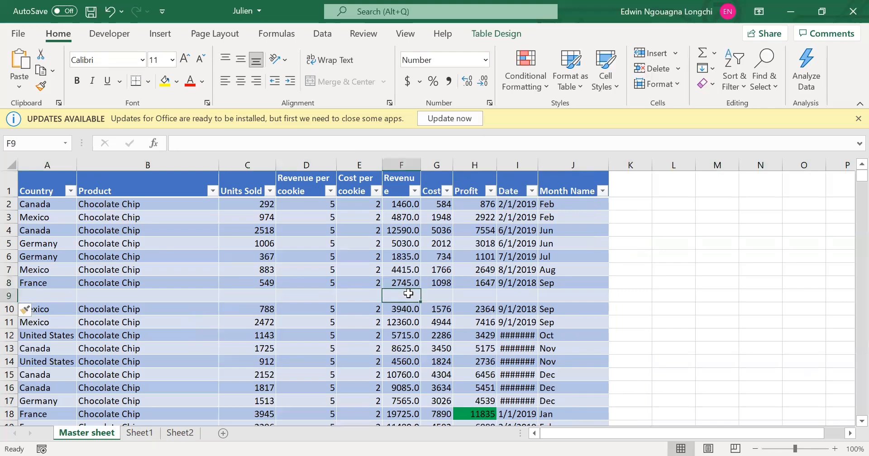
click(441, 296)
click(473, 296)
click(528, 300)
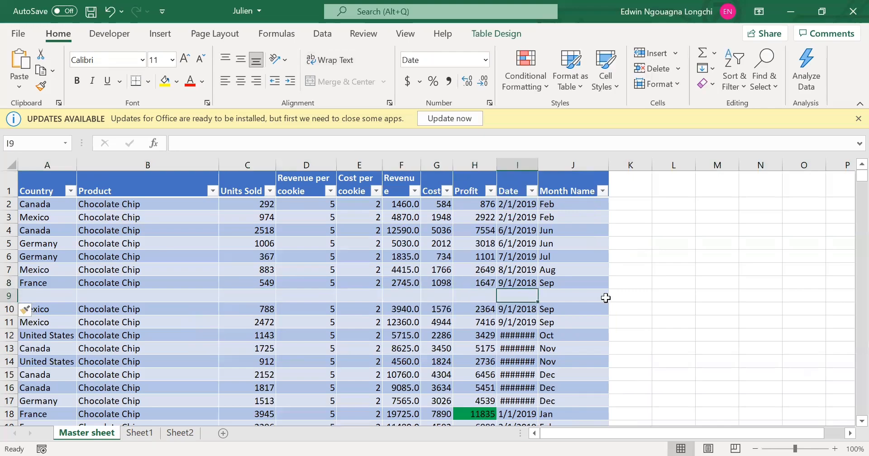
click(607, 297)
Fill the Revenue, Cost and Profit formulas from row 8 down into the blank row 9.
click(390, 285)
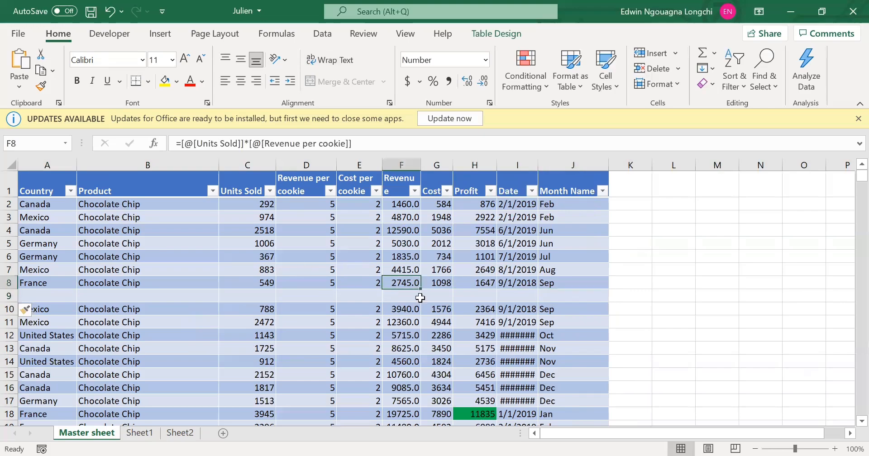
drag(420, 303, 420, 302)
click(437, 283)
drag(453, 289, 458, 302)
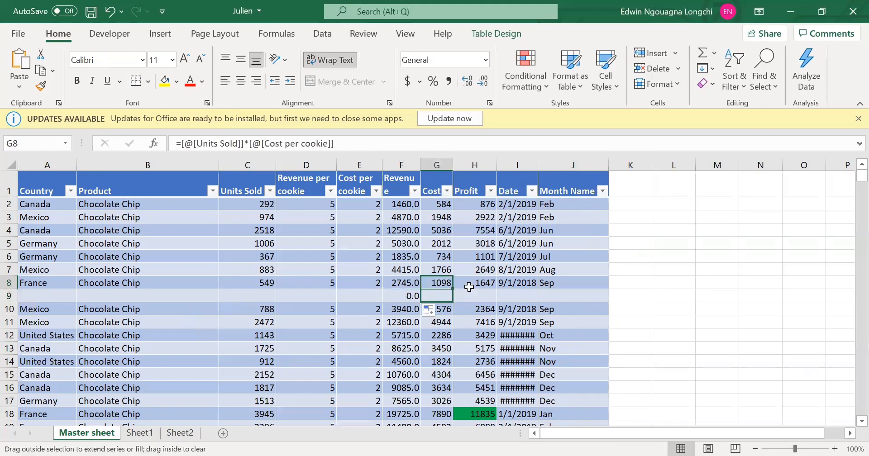
click(470, 285)
click(498, 292)
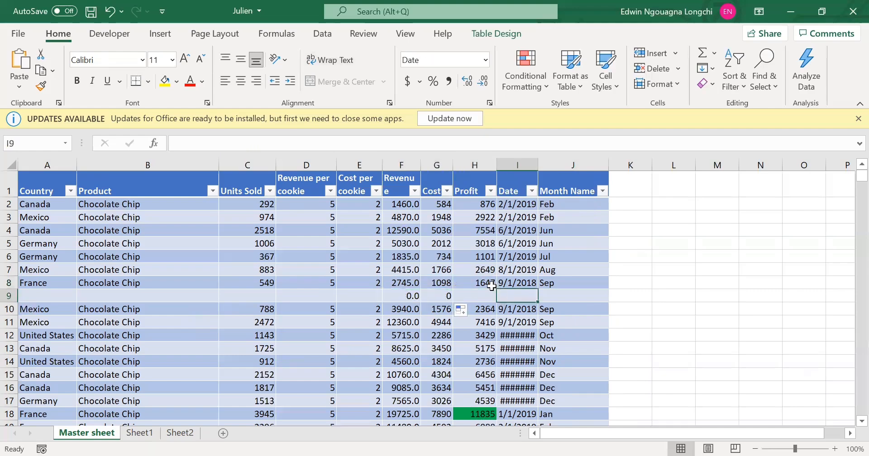
click(495, 287)
mouse_move(498, 296)
mouse_down()
mouse_move(505, 292)
mouse_move(498, 301)
mouse_up()
click(507, 296)
In row 9, enter a cost per cookie of 2, a revenue per cookie of 5 and 477 units sold.
click(366, 295)
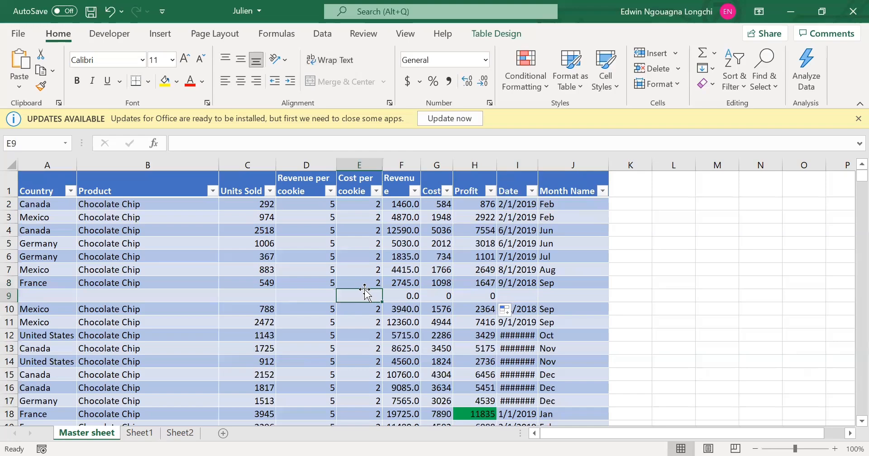
text(2)
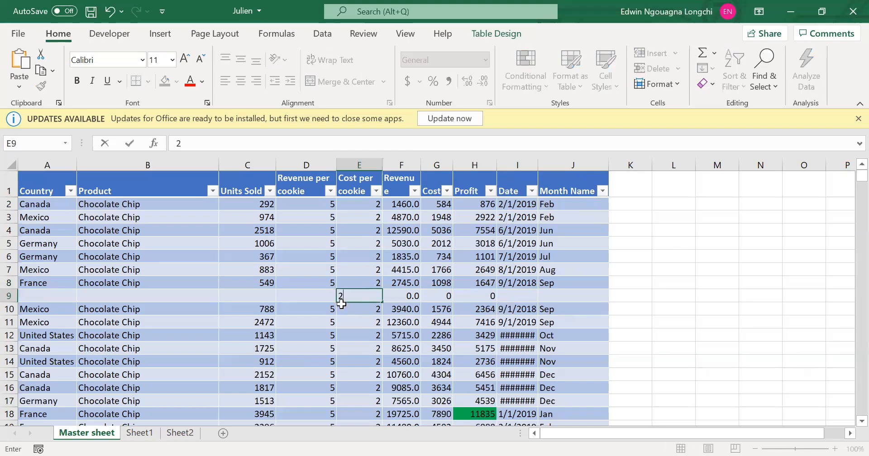
key(Left)
text(5)
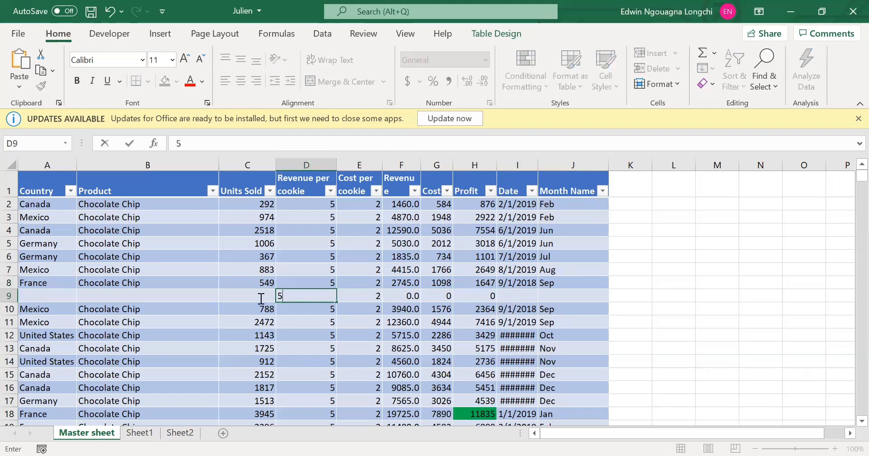
key(Left)
text(4)
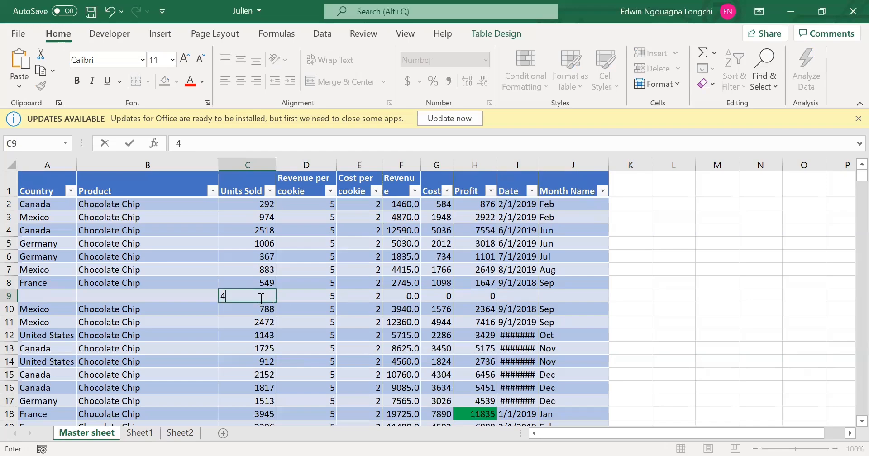
text(77)
key(Left)
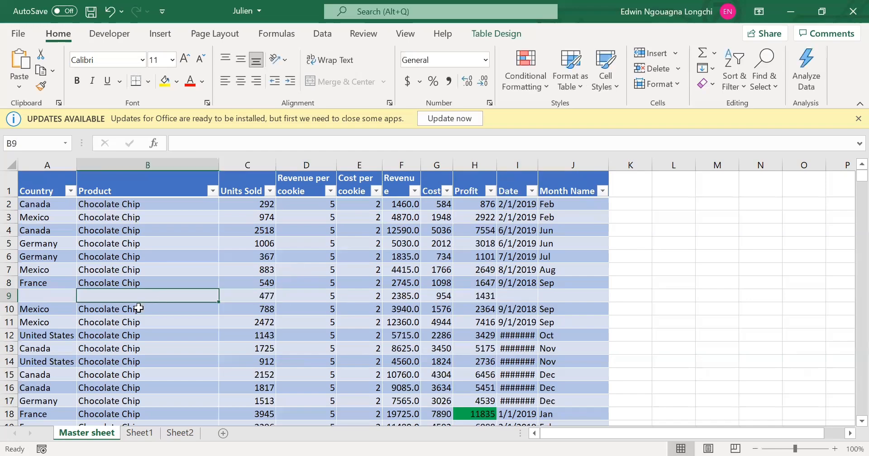
Enter Chocolate Chip as the product and Mexico as the country in row 9, and save the workbook.
text(chocolate Chip)
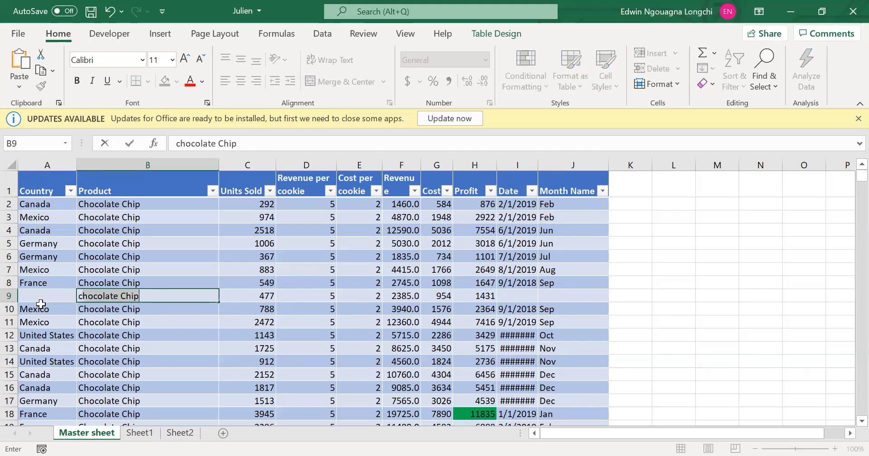
key(Left)
text(mexico)
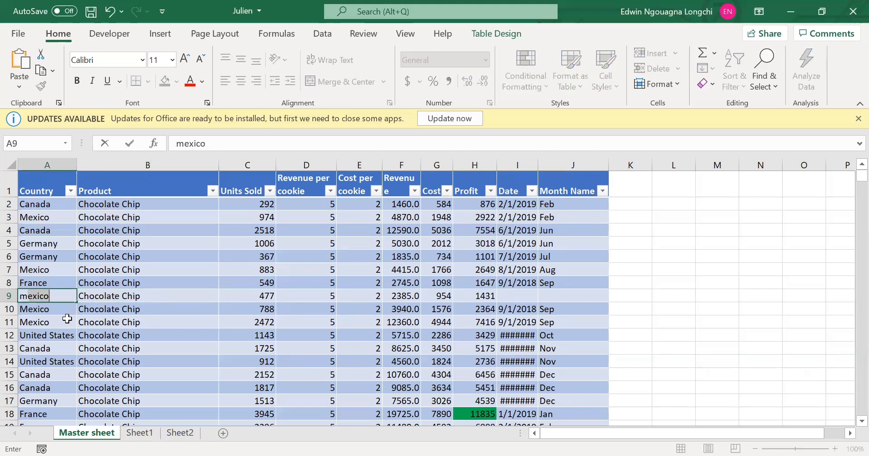
key(Down)
key(Down)
key(ctrl+s)
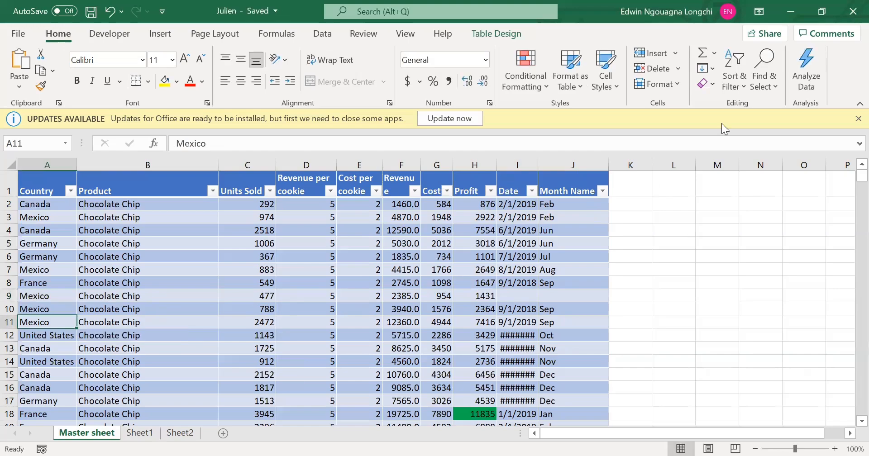
Review the cell size, visibility, sheet and protection format options, and slightly widen the Cost column.
click(678, 85)
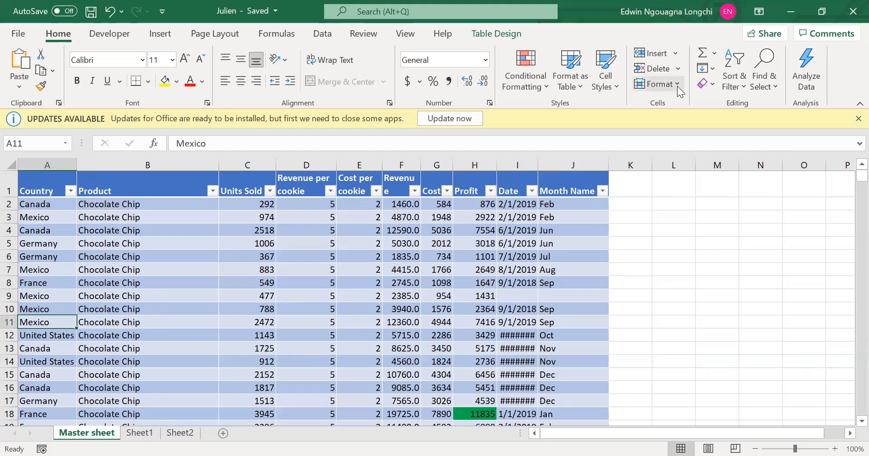
click(484, 197)
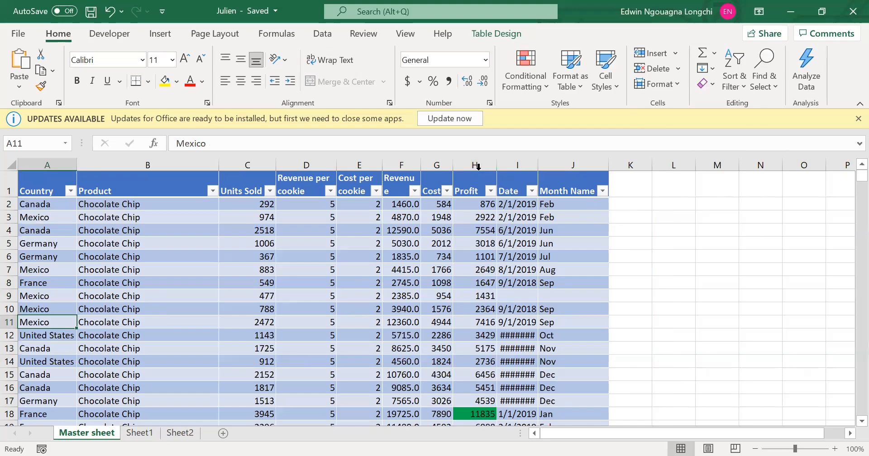
drag(482, 165, 484, 165)
double_click(480, 166)
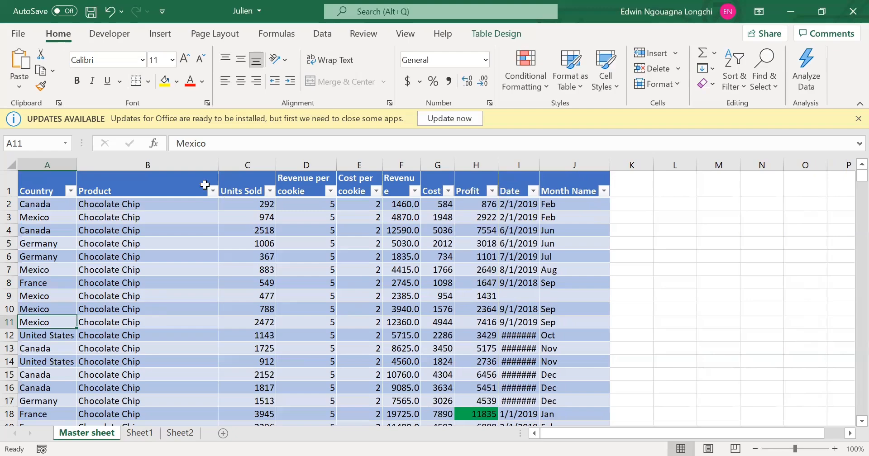
Set the column width of the Product through Month Name columns to 20.
drag(205, 184, 570, 191)
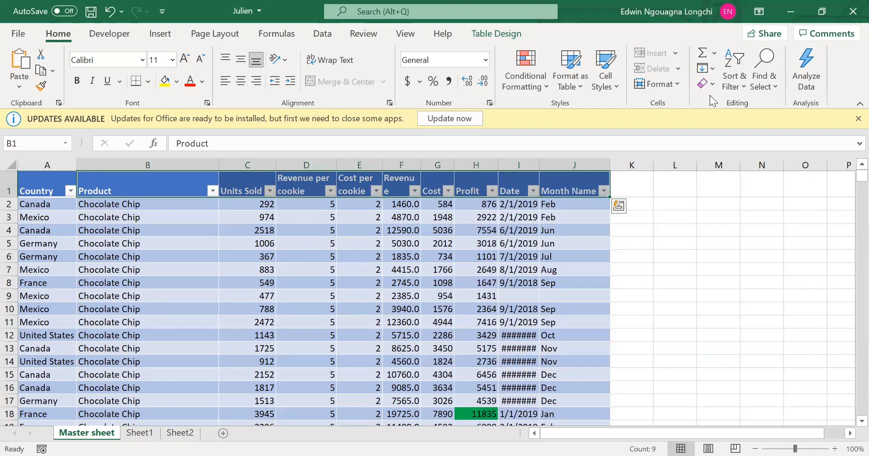
click(679, 83)
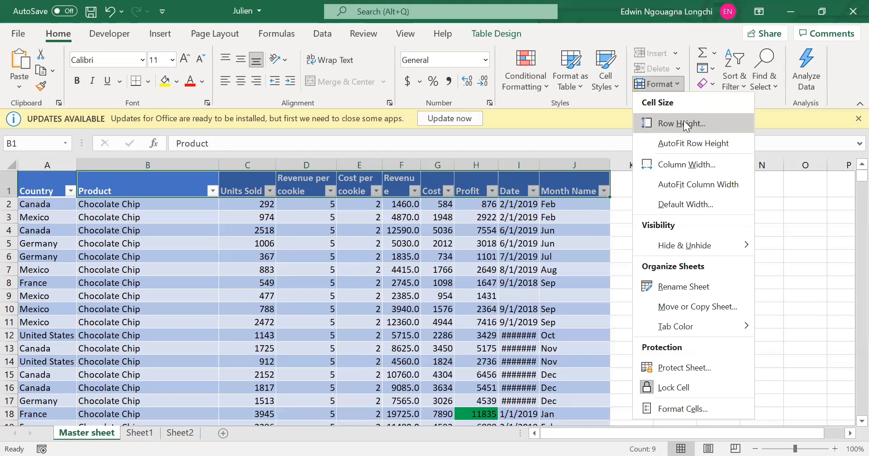
click(692, 166)
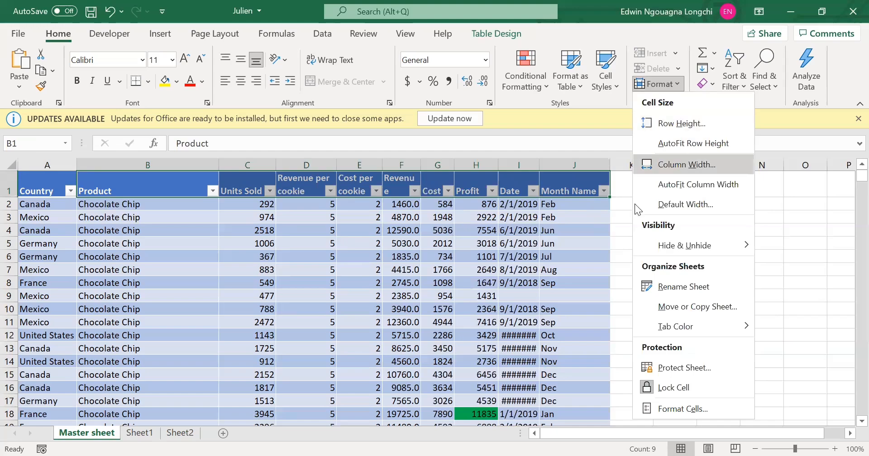
text(20)
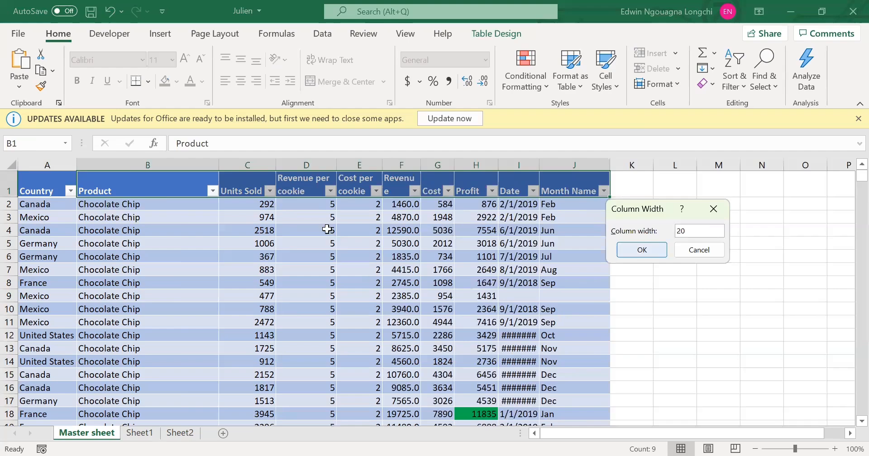
key(Return)
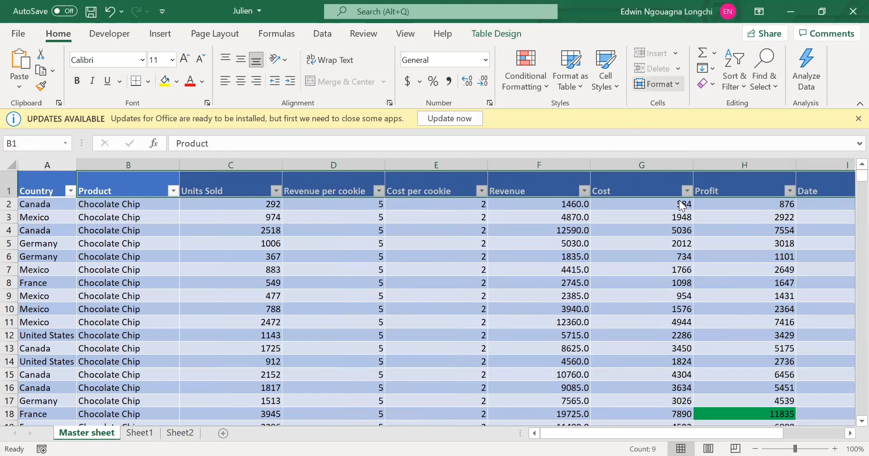
Set the row height of the table's header row to 15.
click(673, 87)
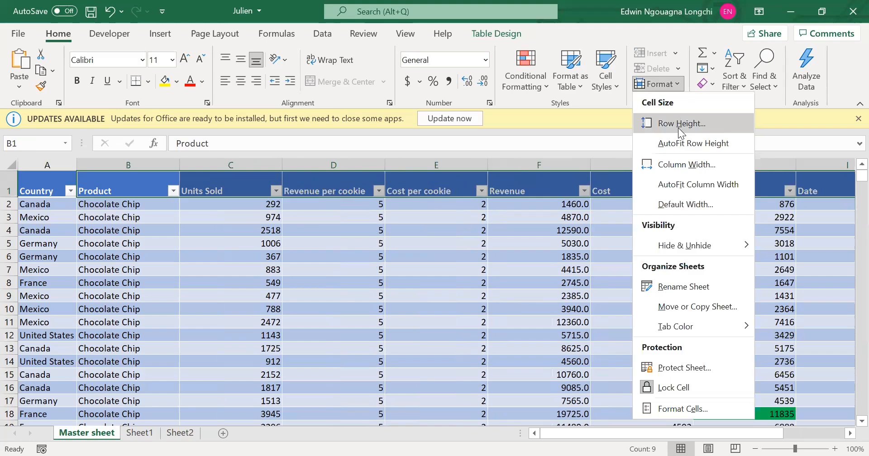
click(680, 130)
text(15)
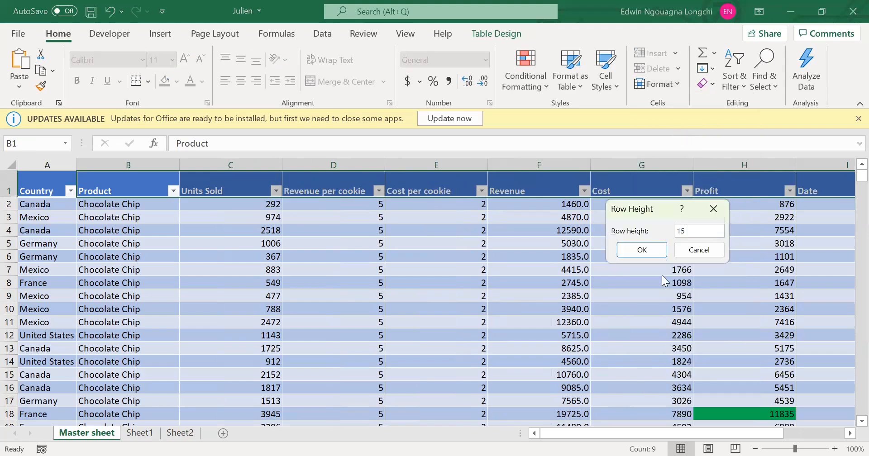
key(Return)
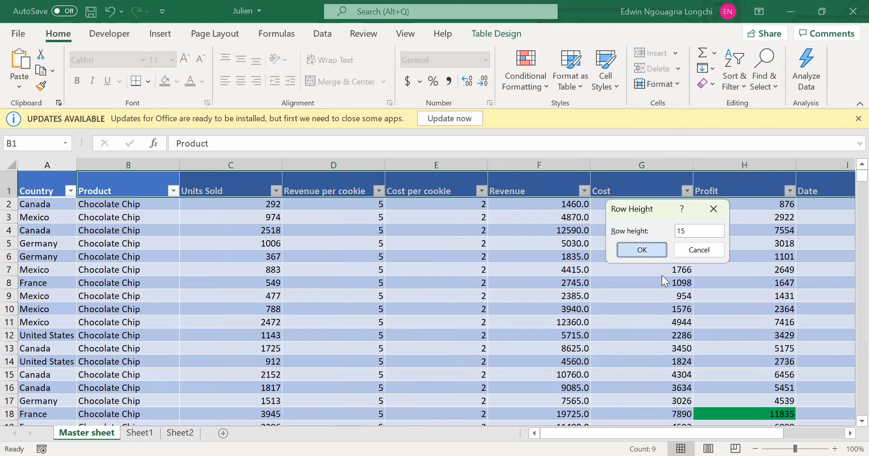
drag(337, 194, 366, 207)
click(349, 283)
click(325, 192)
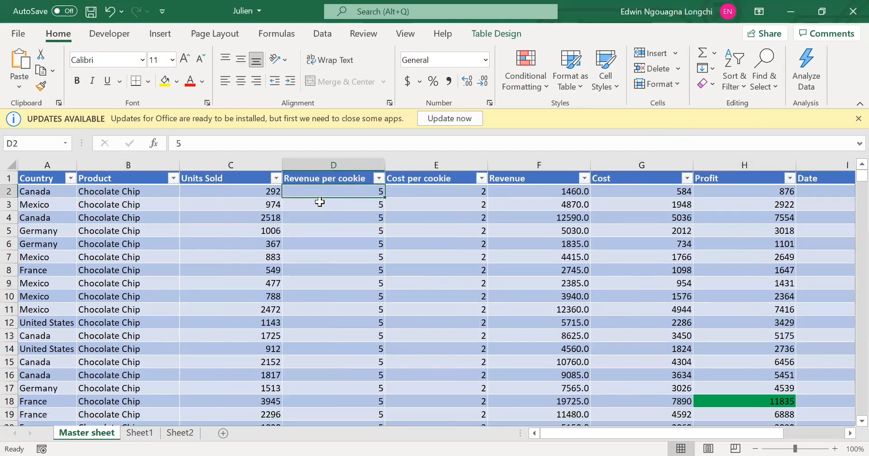
click(317, 202)
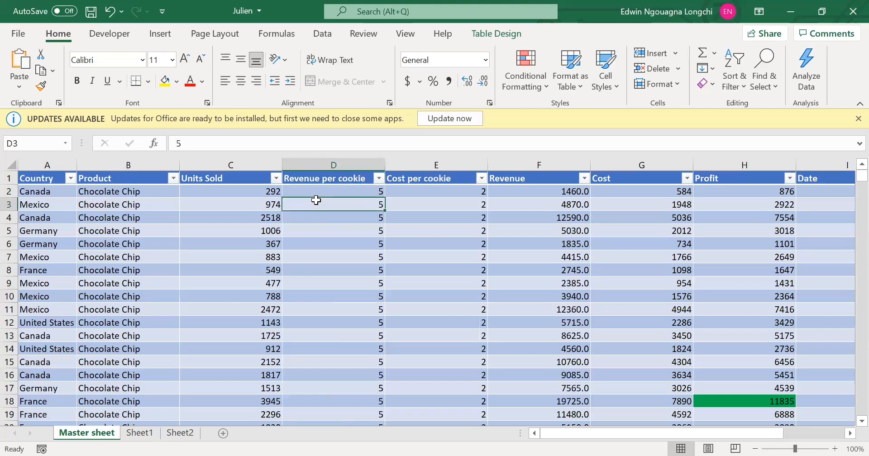
With cell D4 selected, review the options for clearing formats, contents, comments and hyperlinks without applying one.
click(349, 217)
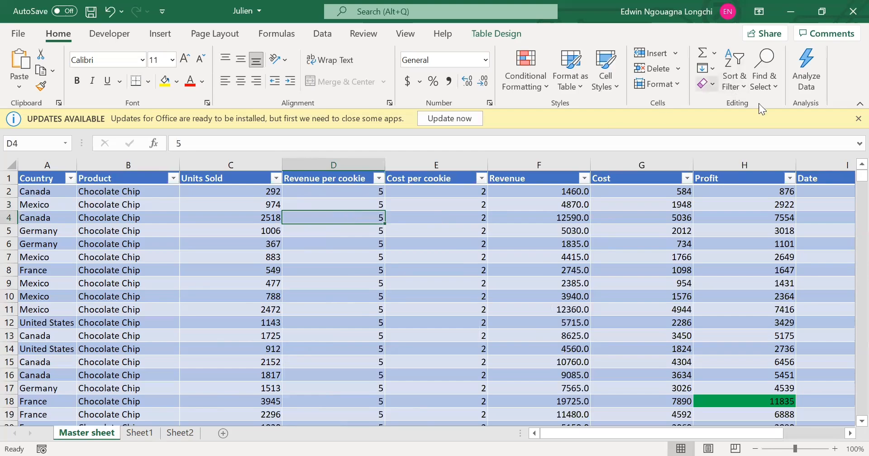
click(707, 83)
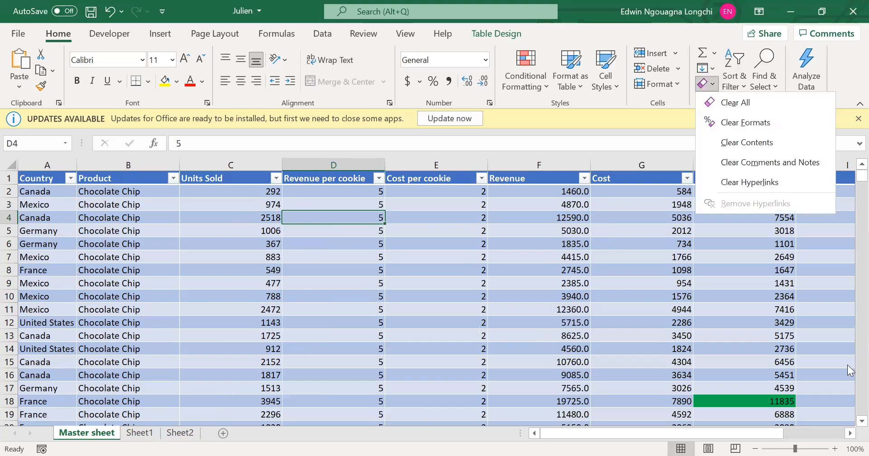
click(703, 87)
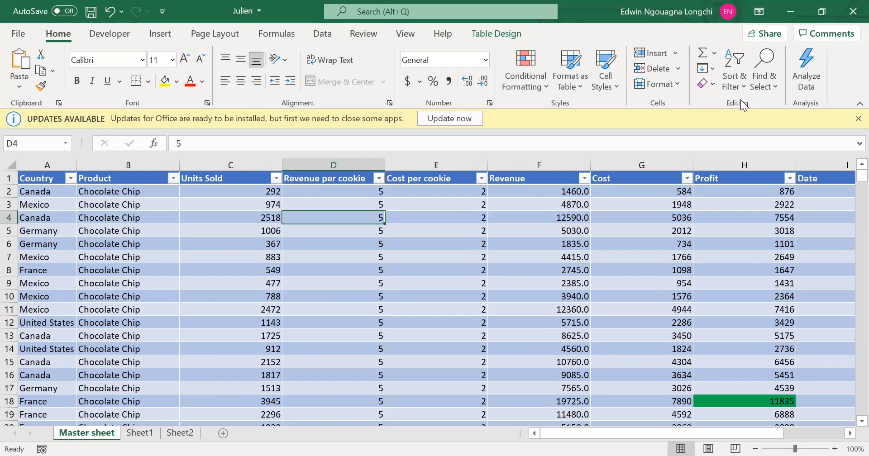
Examine the widened table columns from Revenue through Month Name.
click(559, 242)
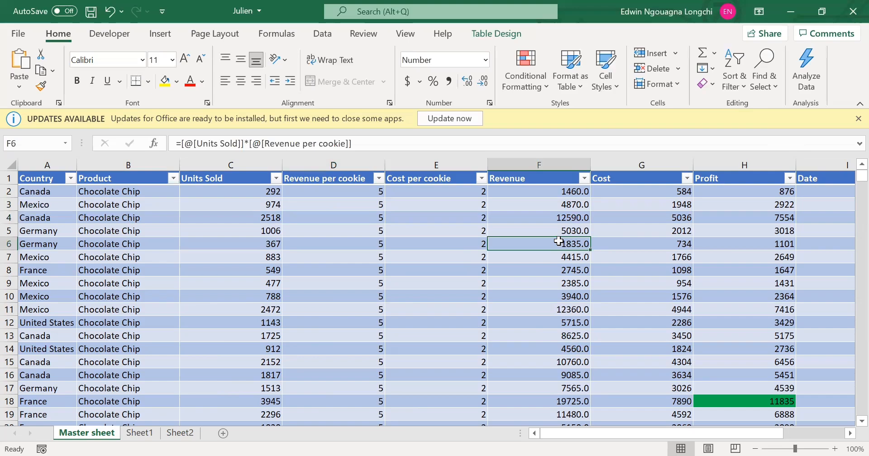
drag(653, 434, 850, 427)
click(850, 433)
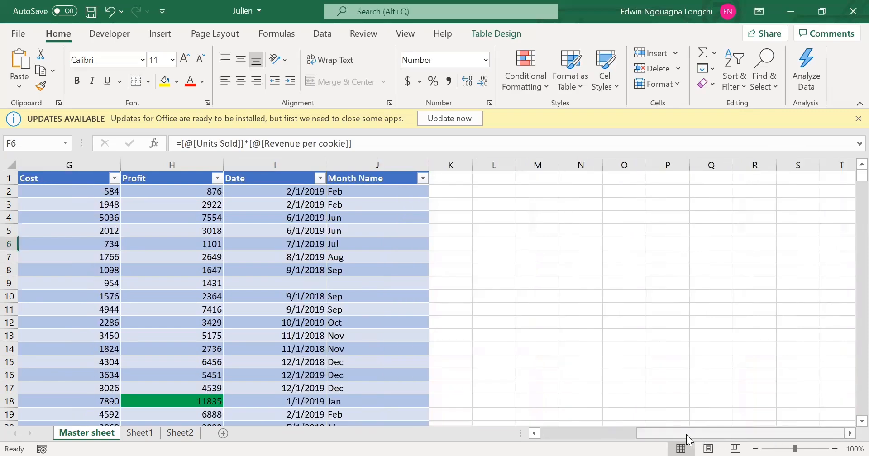
drag(686, 435, 671, 435)
scroll(344, 207, right, 1)
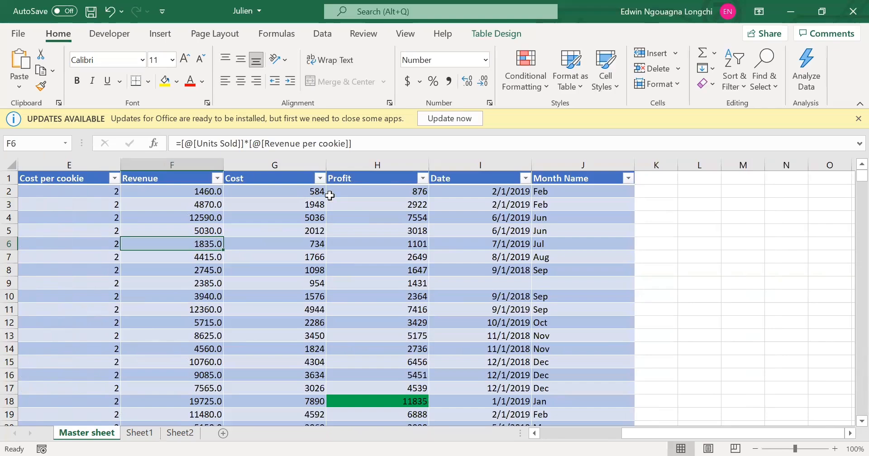
click(301, 190)
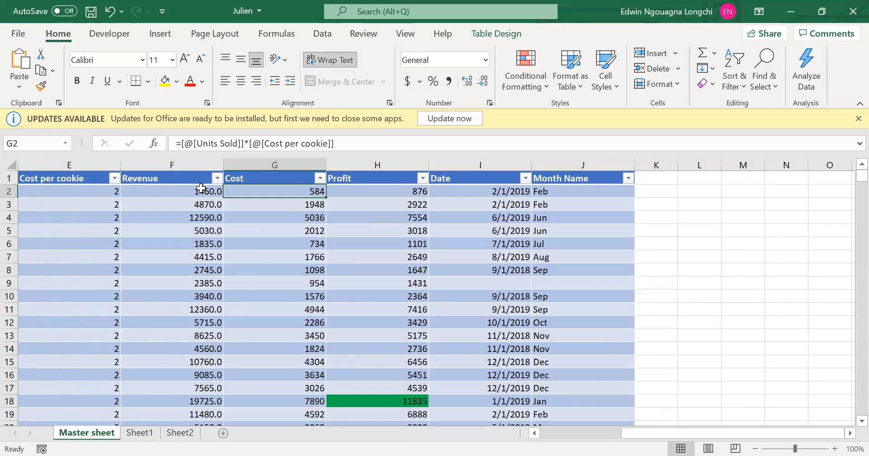
click(205, 191)
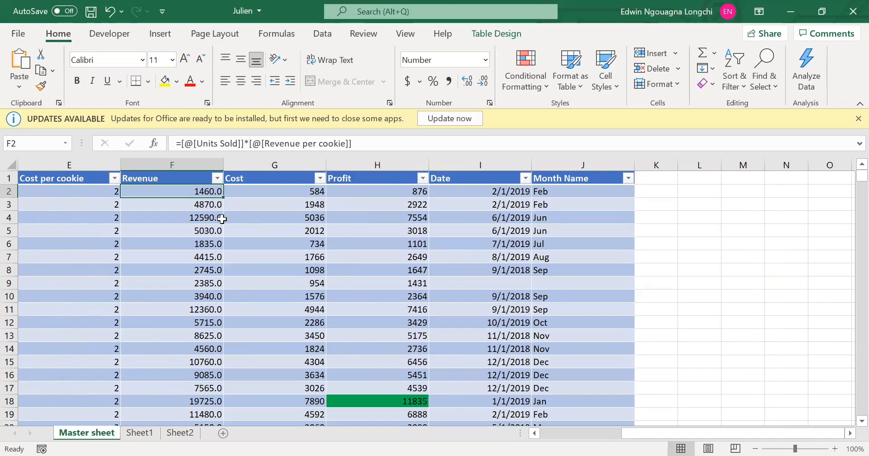
click(198, 206)
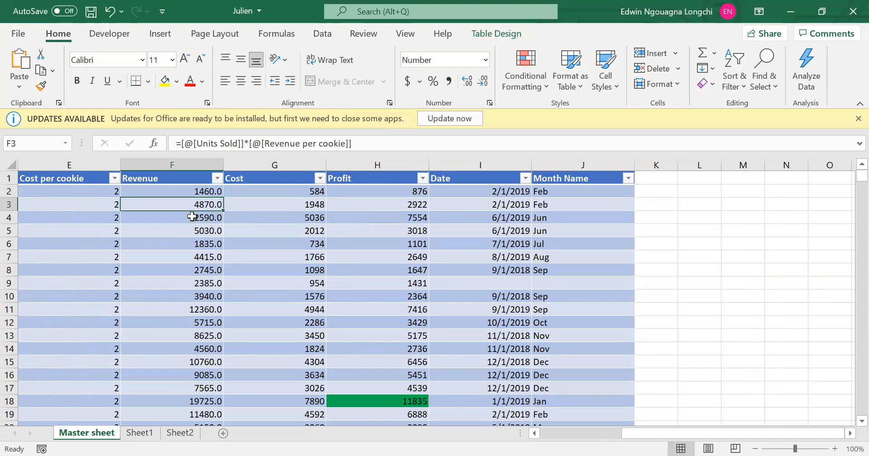
click(652, 204)
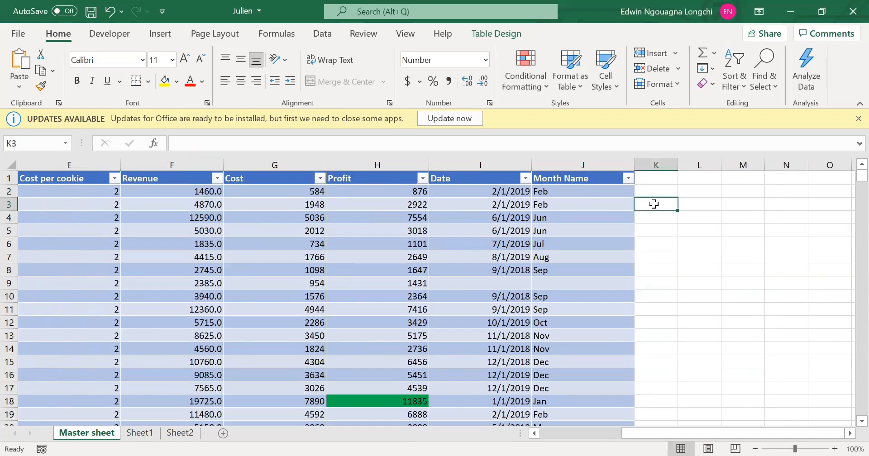
text(=)
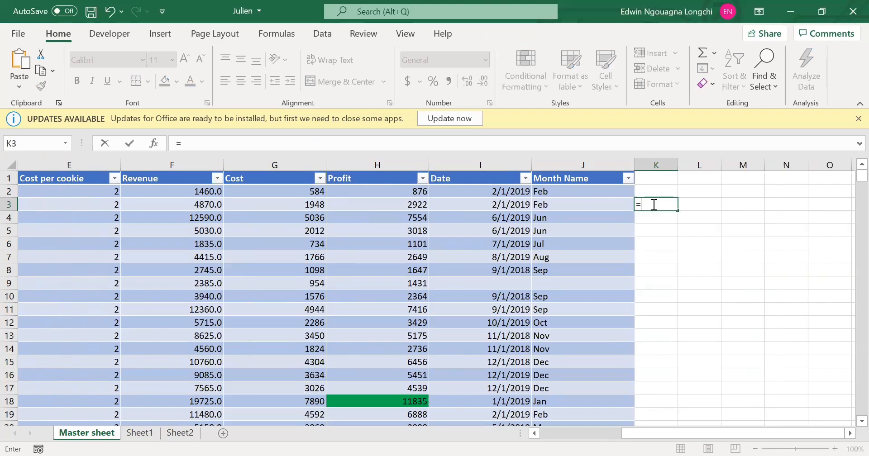
text(0.1*)
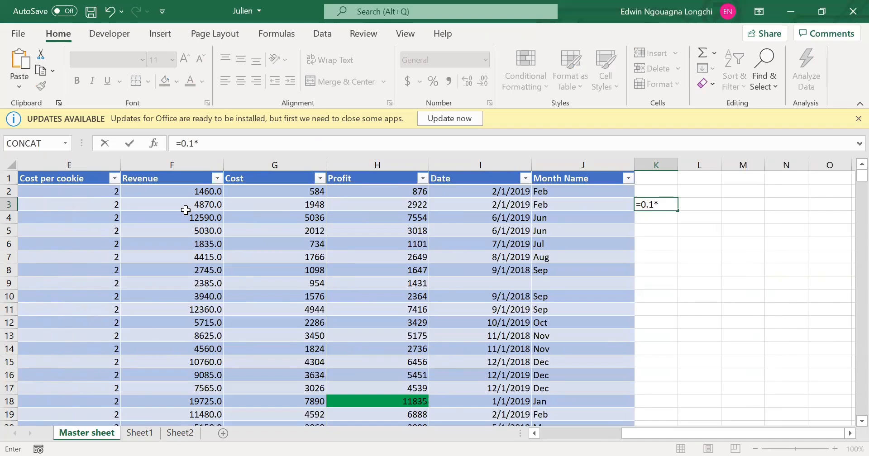
click(185, 210)
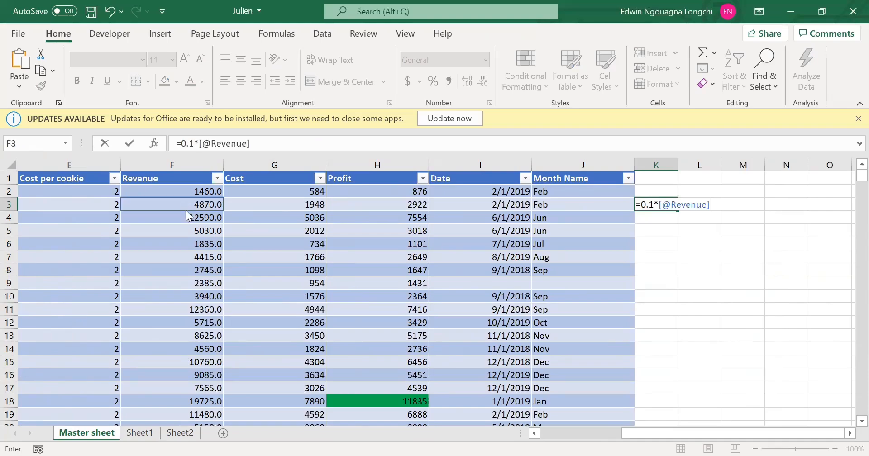
text())
key(Return)
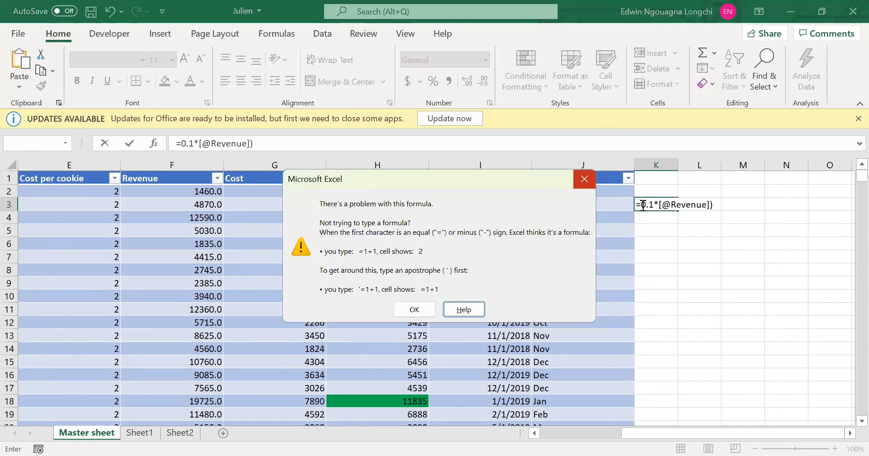
key(Escape)
text())
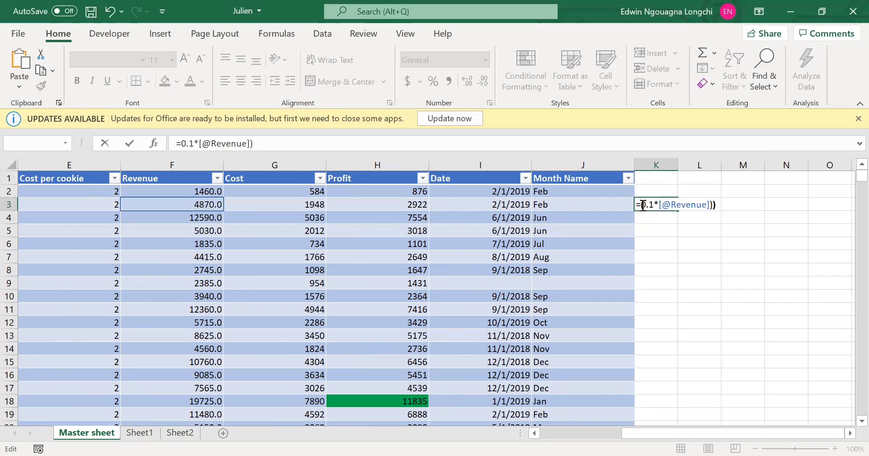
text(()
key(End)
text(*)
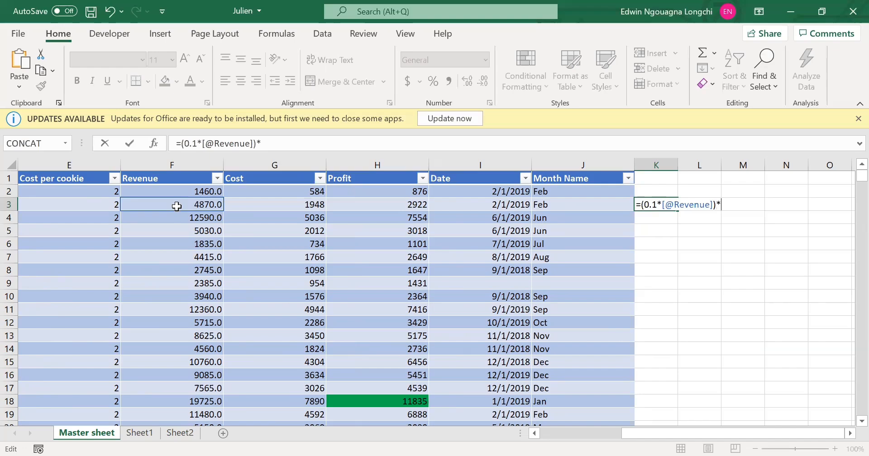
click(177, 207)
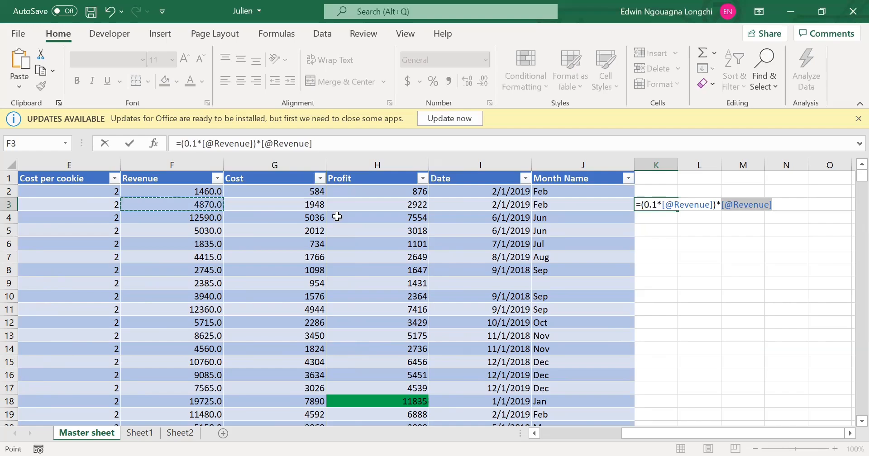
key(BackSpace)
key(BackSpace)
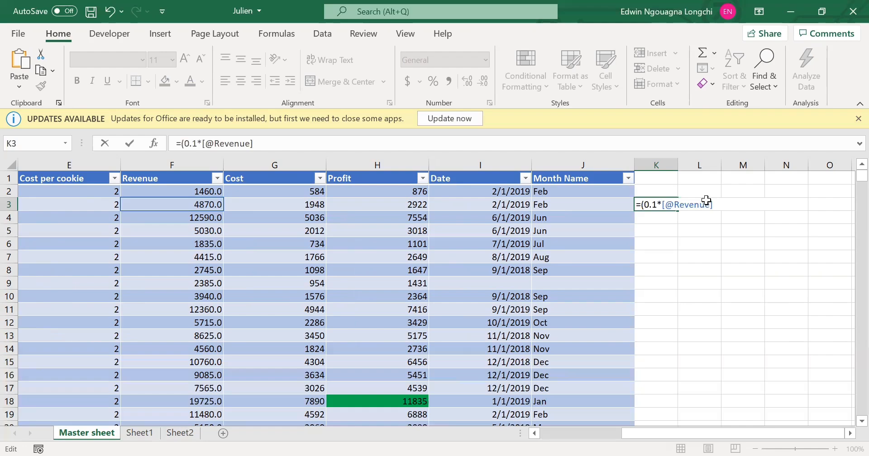
key(Return)
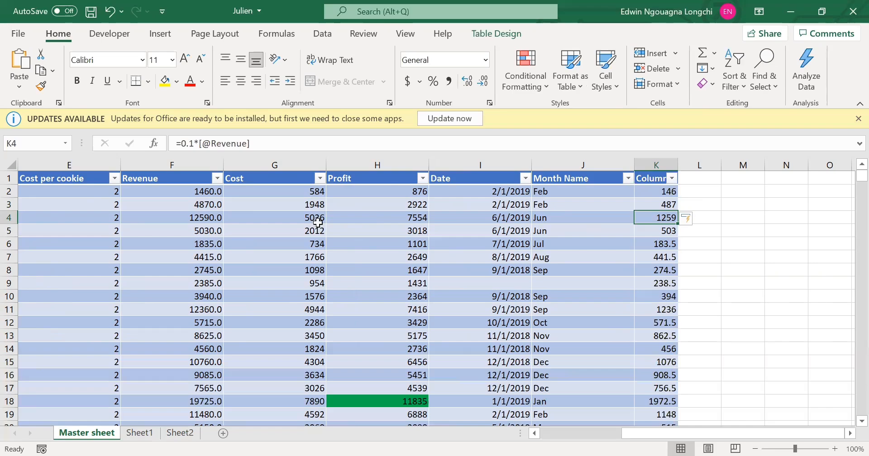
click(197, 204)
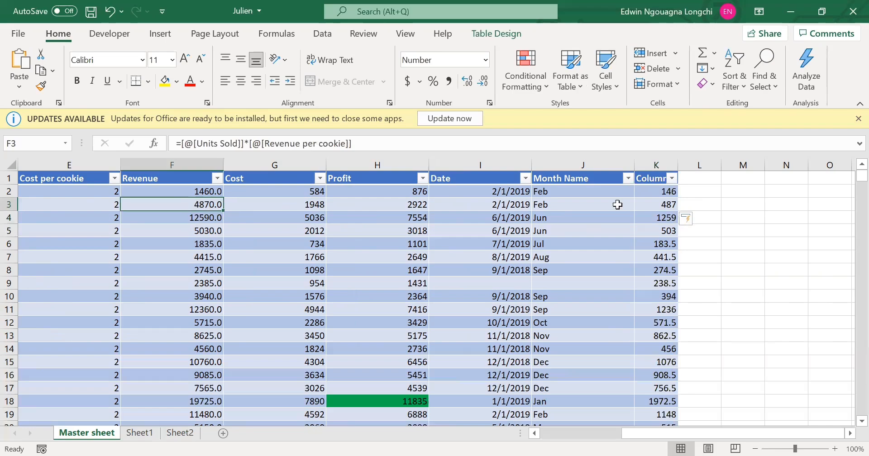
click(650, 203)
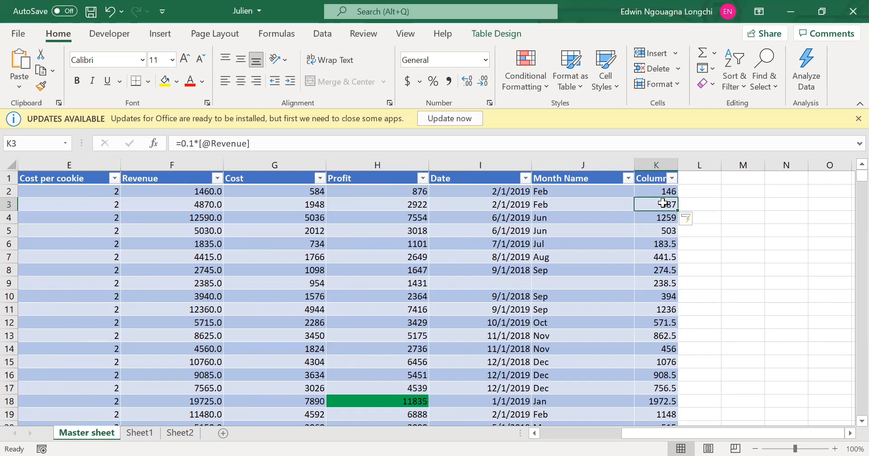
Undo the automatic fill of the formula down column K and clear the formula left in cell K3.
click(743, 207)
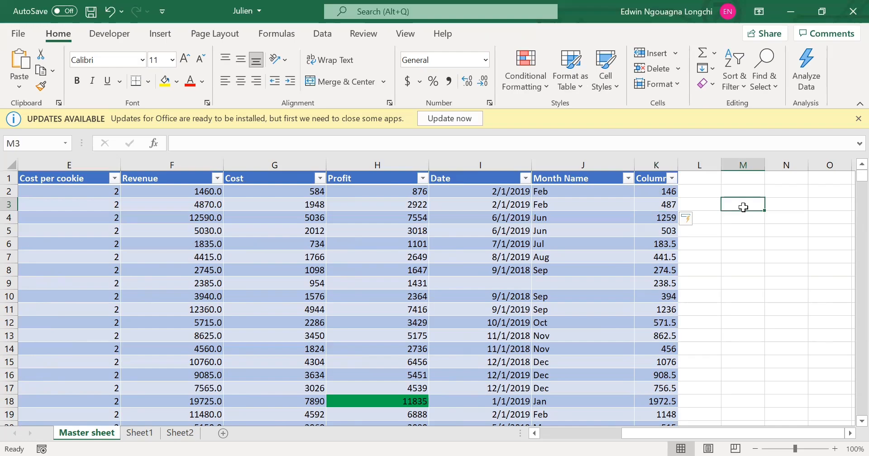
key(ctrl+z)
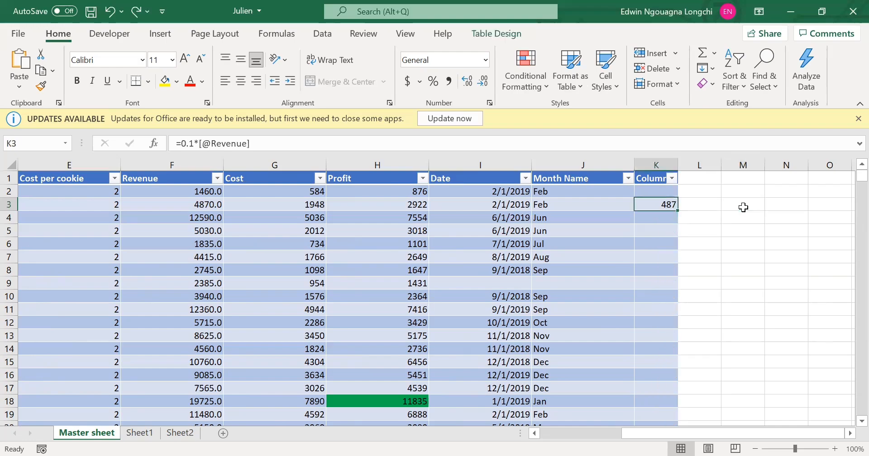
click(744, 207)
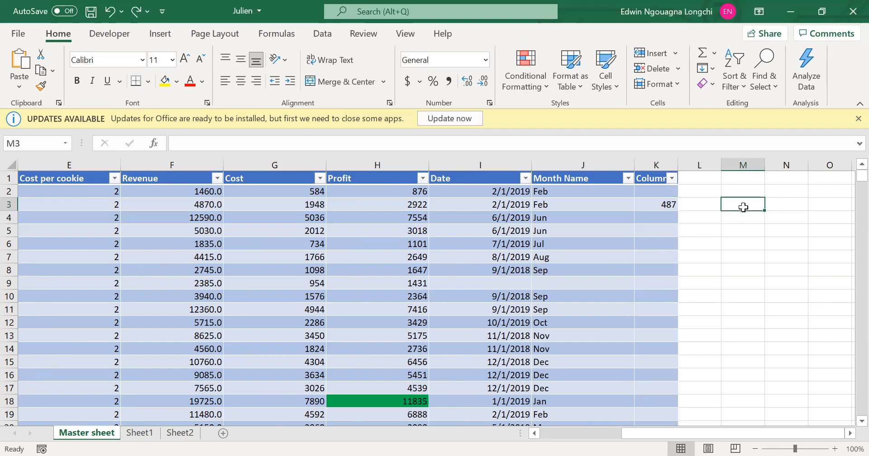
click(645, 204)
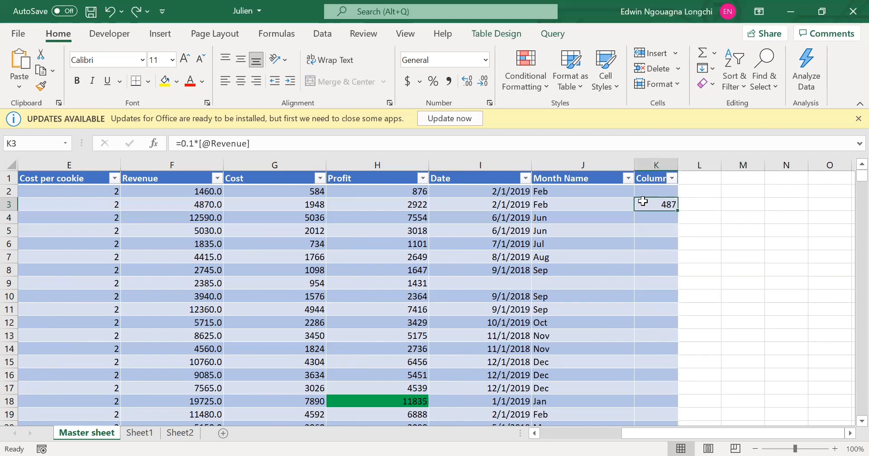
key(Delete)
Enter the formula =M3*0.1 in cell M4, outside the table.
click(747, 219)
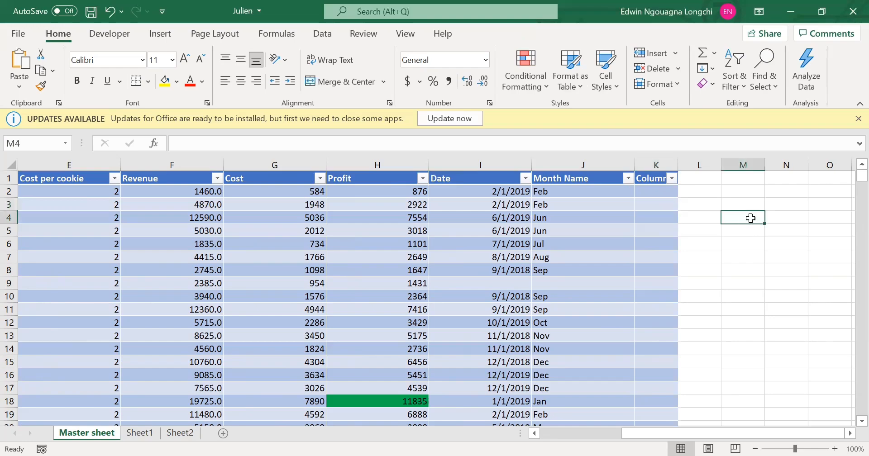
text(=)
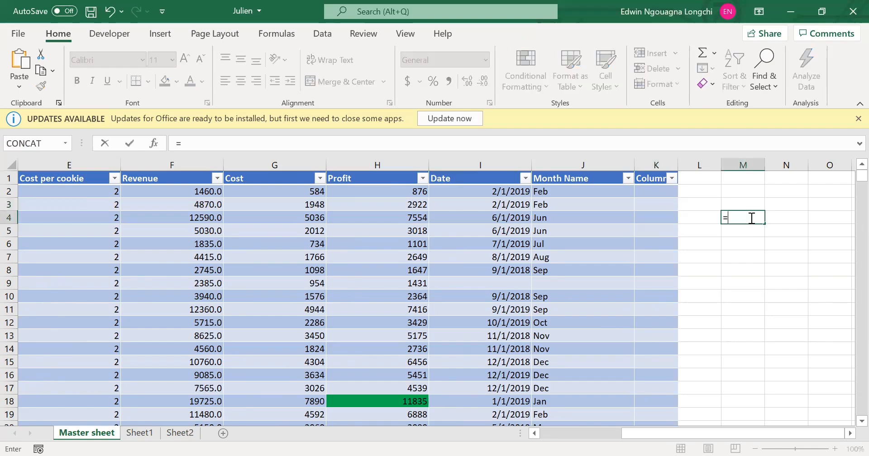
key(Up)
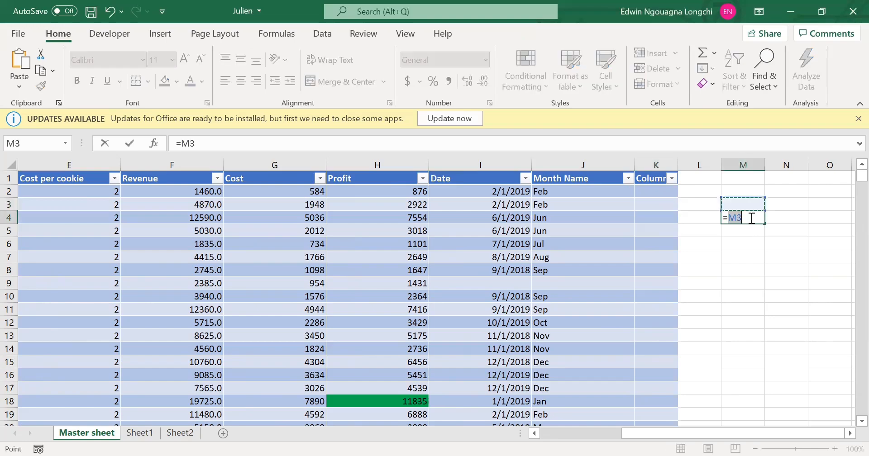
text(*)
key(Return)
Enter 4500 in cell M3 as the input value for the formula below it.
click(750, 204)
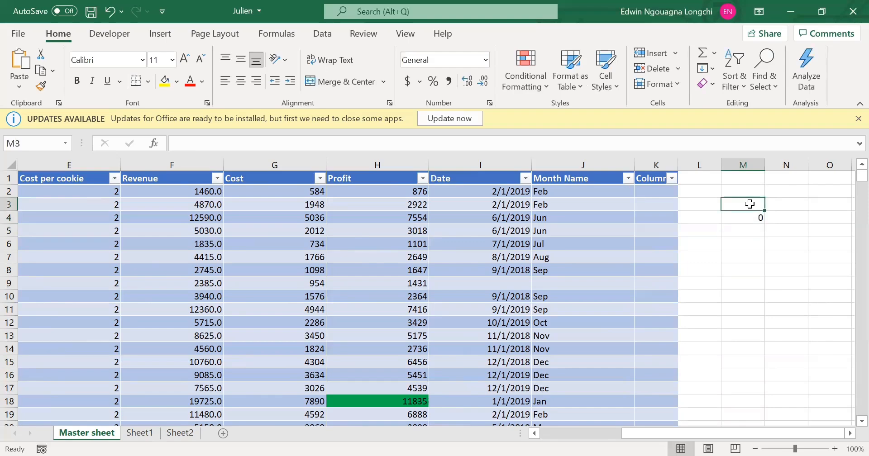
text(45)
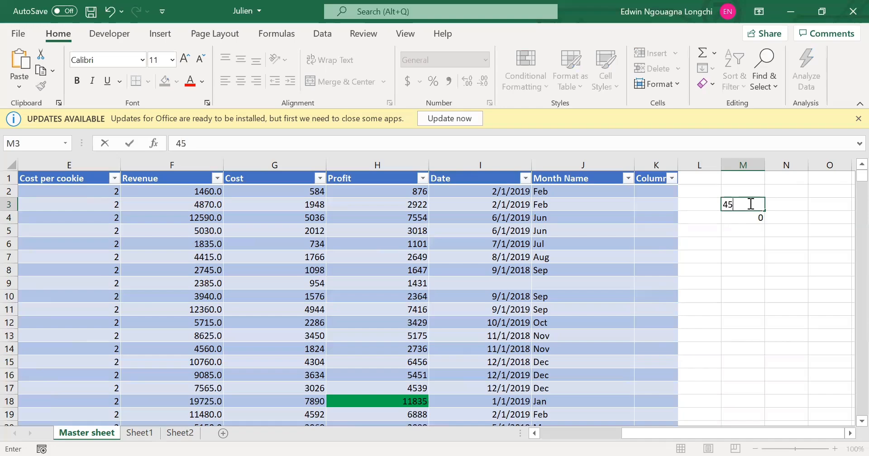
text(00)
key(Return)
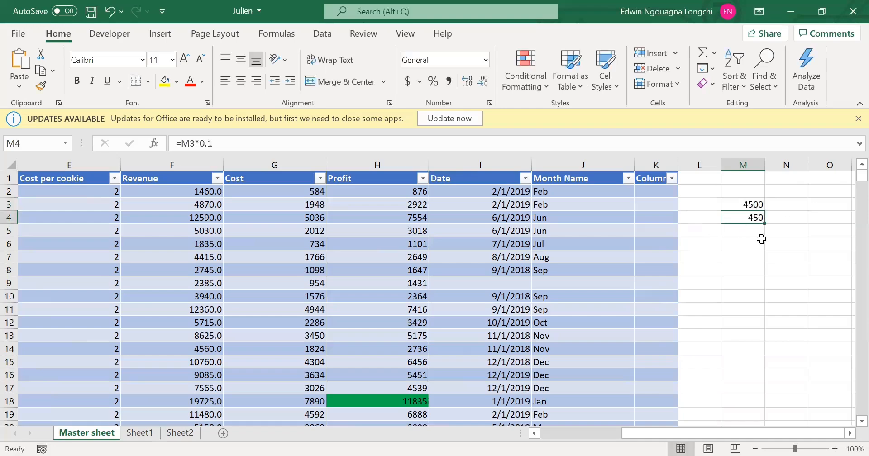
click(761, 239)
Change the value in cell M3 to 6875 and review the recalculated formula in M4.
click(740, 206)
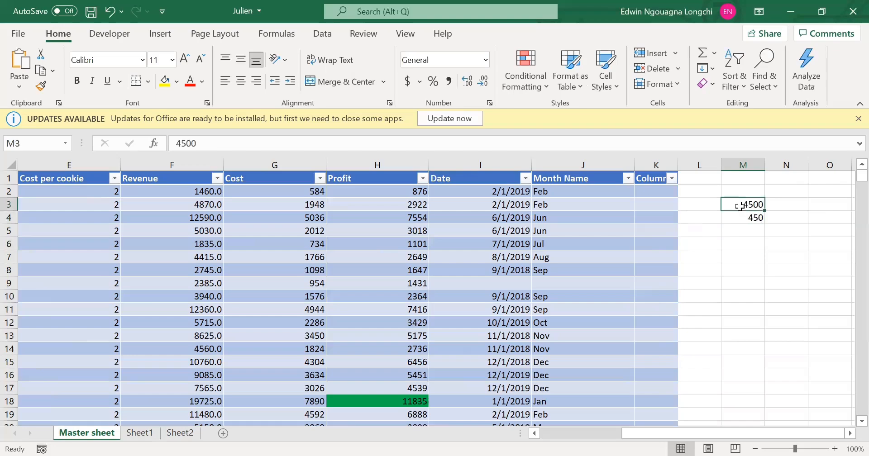
text(6)
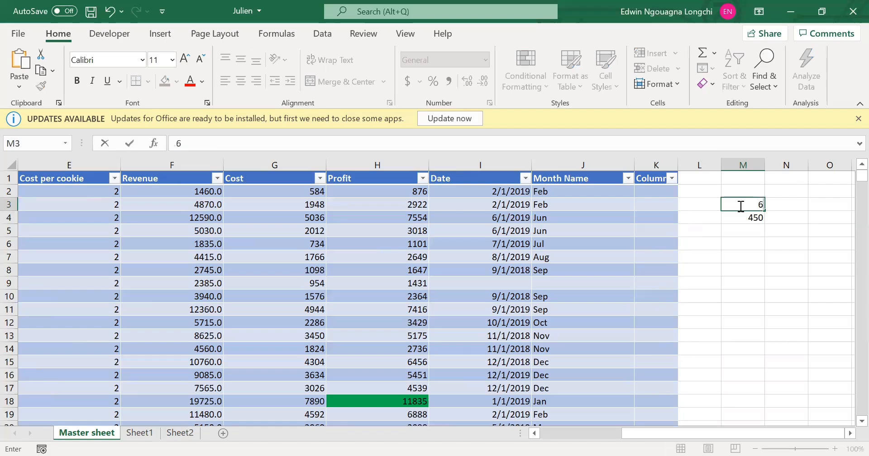
text(875)
key(Return)
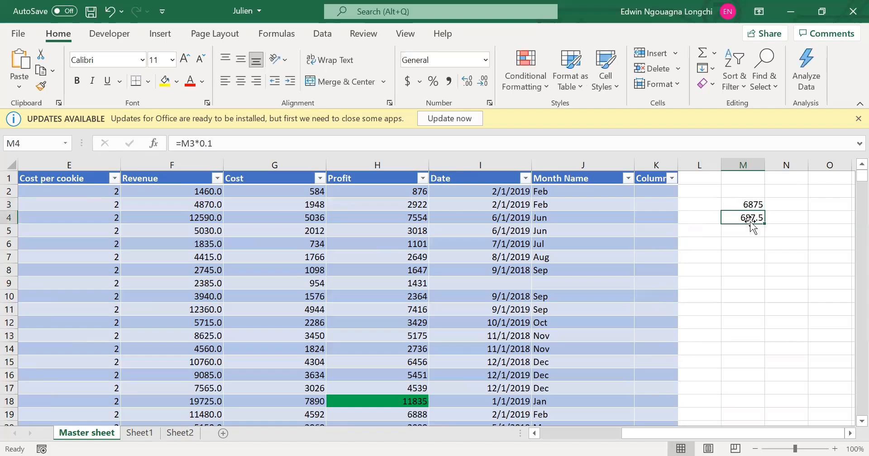
click(732, 254)
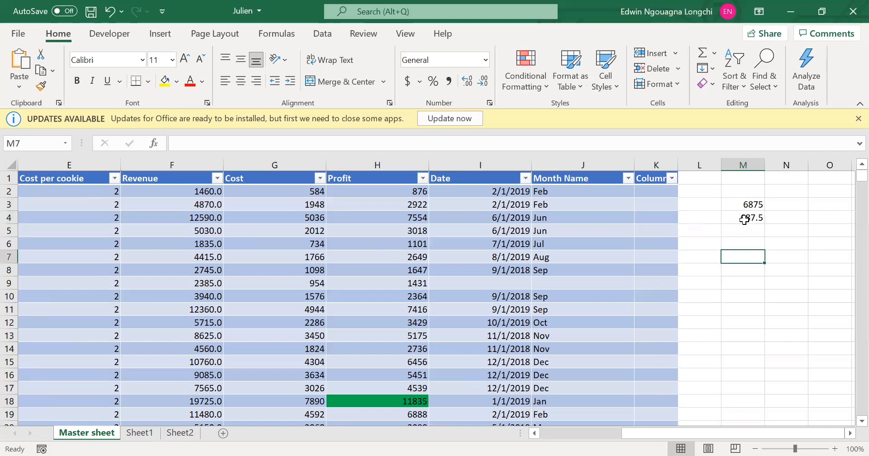
click(745, 220)
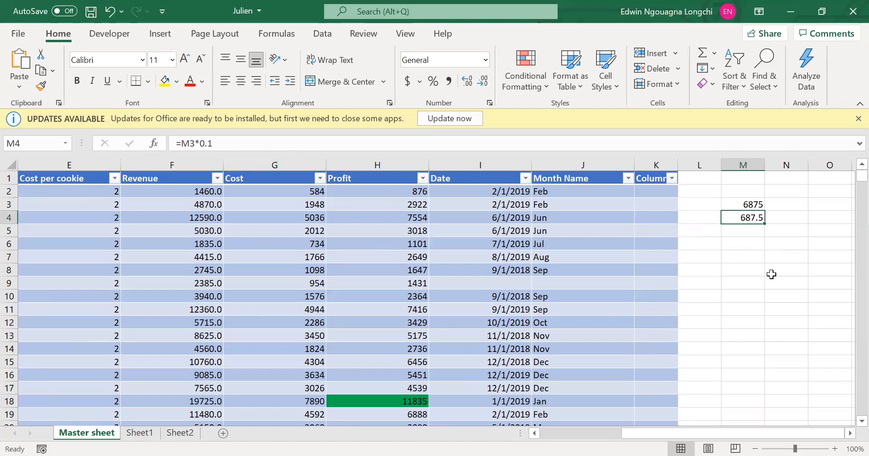
click(772, 274)
drag(746, 204, 754, 219)
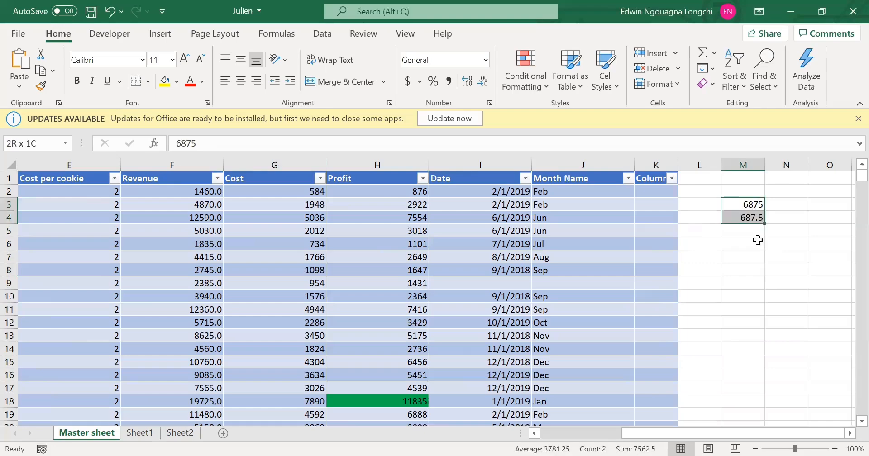
click(758, 242)
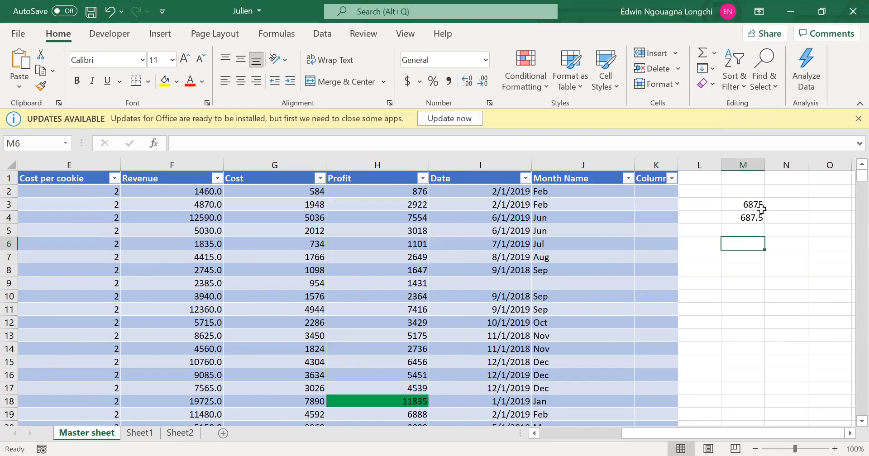
Clear the contents of cells M3 and M4.
click(757, 207)
shift+click(749, 218)
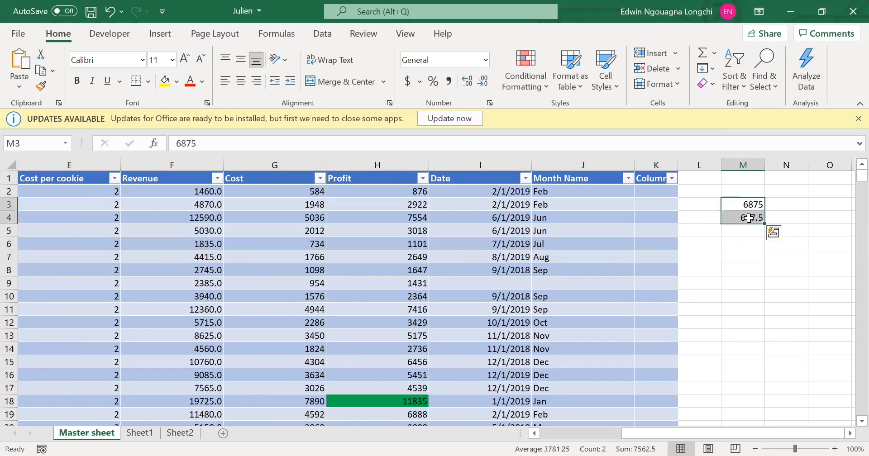
key(Delete)
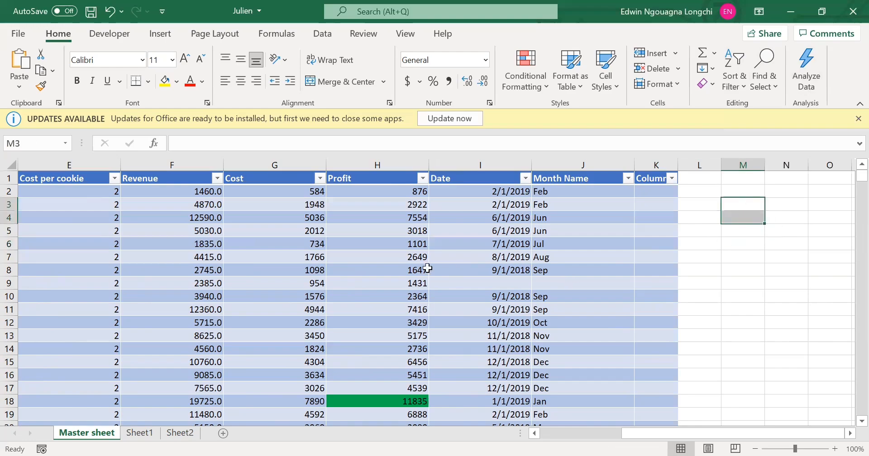
Open the Analyze Data feature for the Master sheet.
click(812, 93)
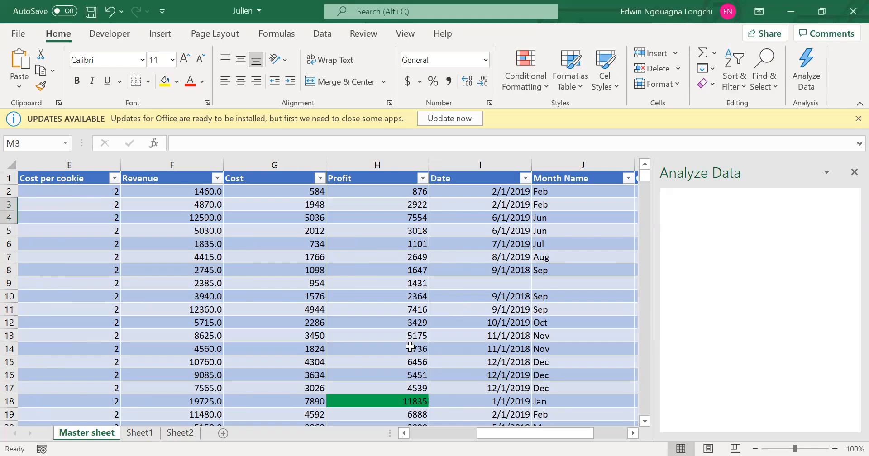
Examine the highlighted Profit values and the other columns down the Master sheet table.
click(395, 402)
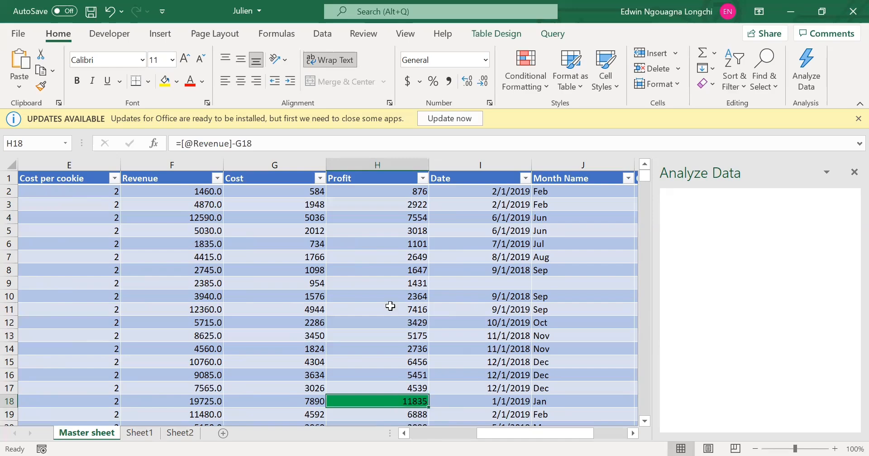
scroll(395, 295, down, 3)
scroll(397, 295, down, 1)
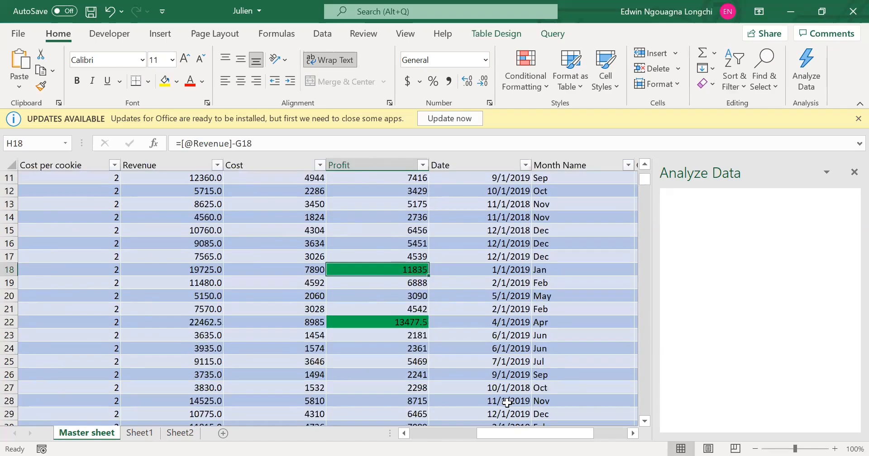
drag(533, 435, 465, 436)
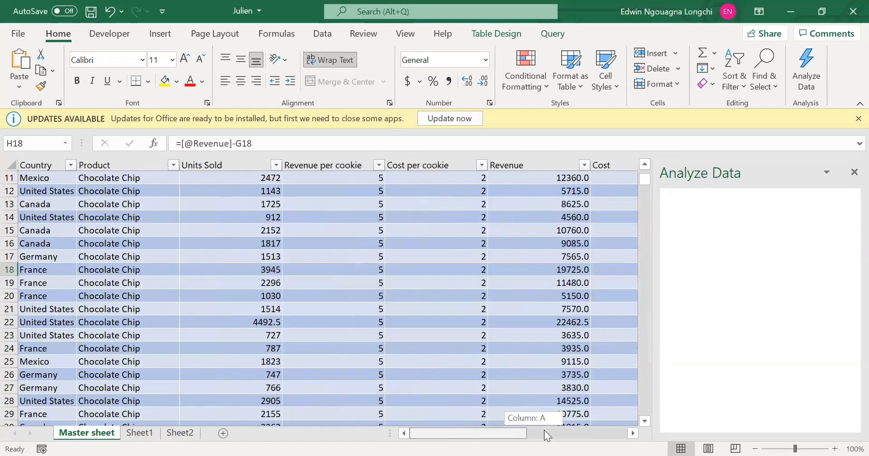
drag(548, 436, 342, 355)
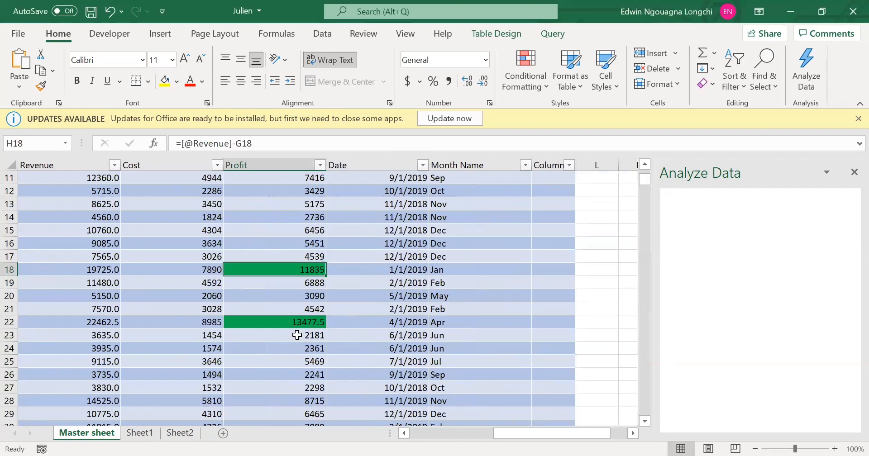
scroll(297, 335, down, 11)
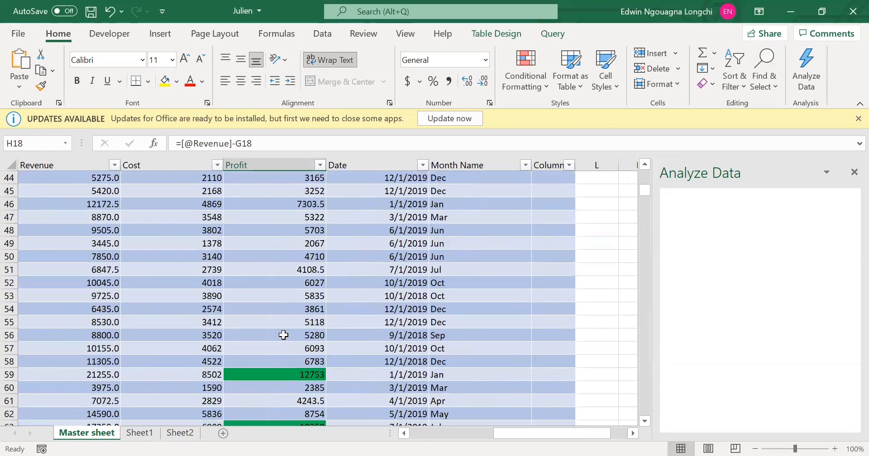
scroll(284, 337, down, 2)
scroll(281, 349, up, 1)
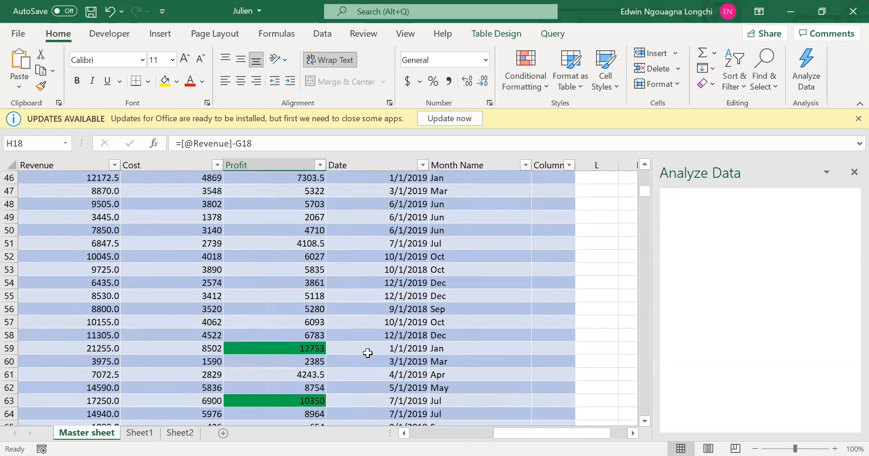
scroll(367, 353, down, 9)
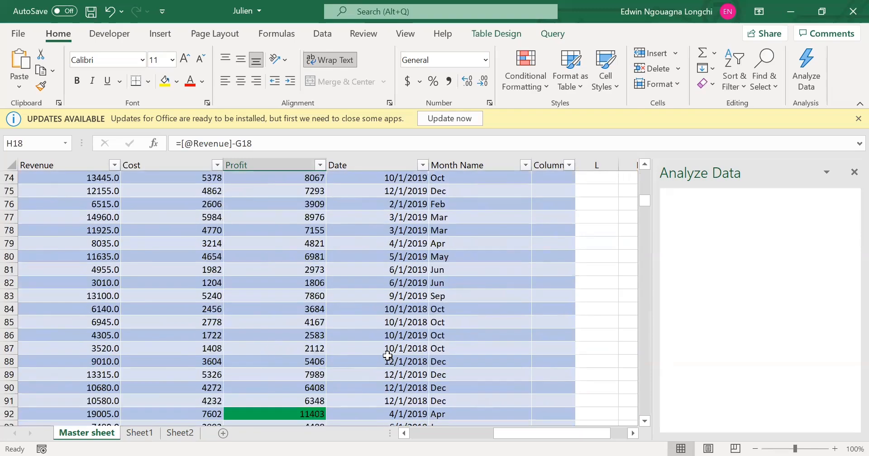
scroll(388, 356, down, 12)
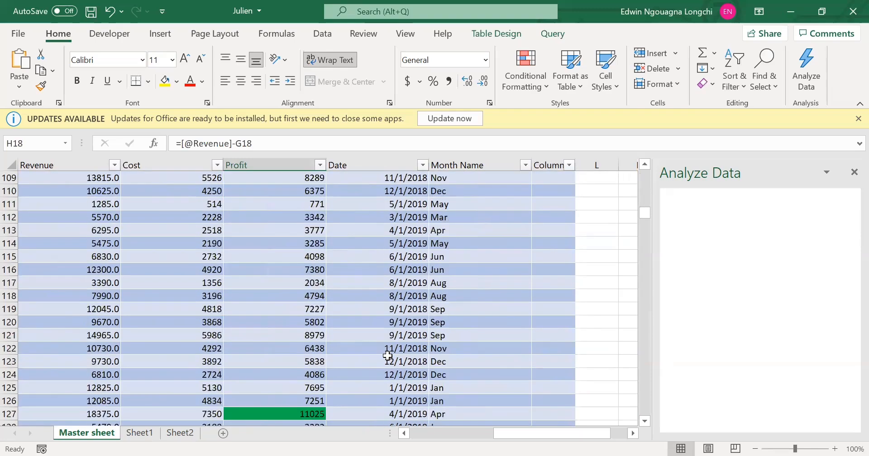
scroll(387, 355, down, 5)
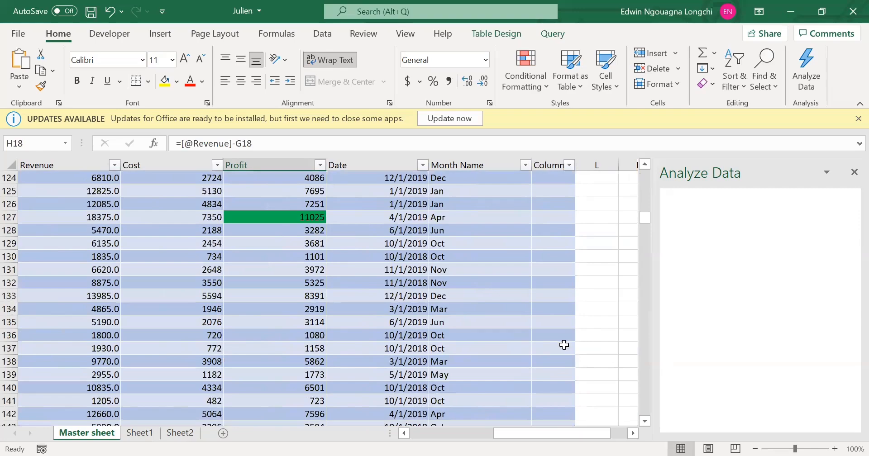
drag(574, 437, 365, 440)
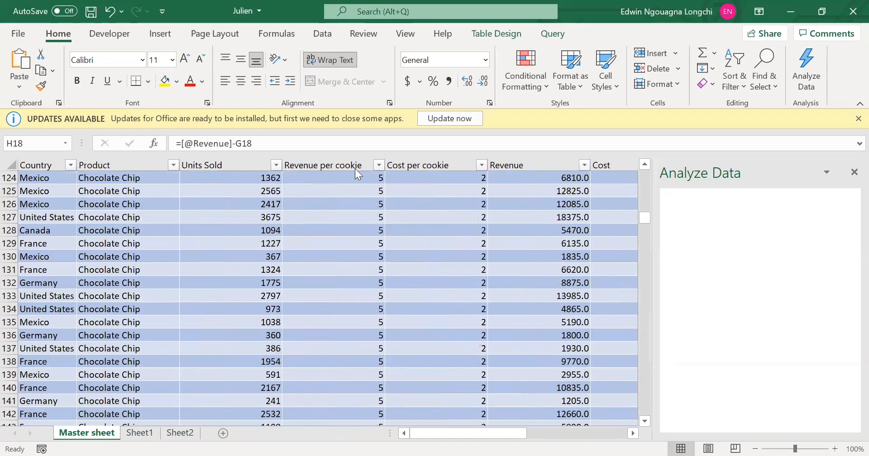
Go to Sheet1 with its 2024 revenue chart and close Analyze Data.
click(161, 34)
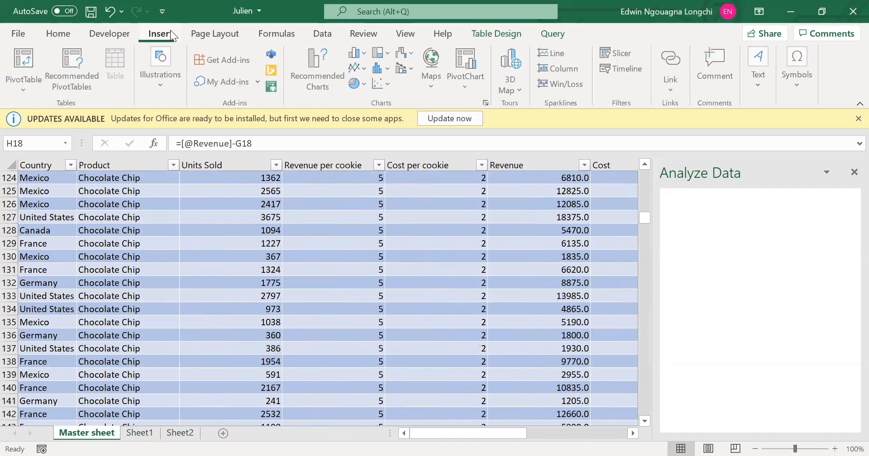
click(144, 434)
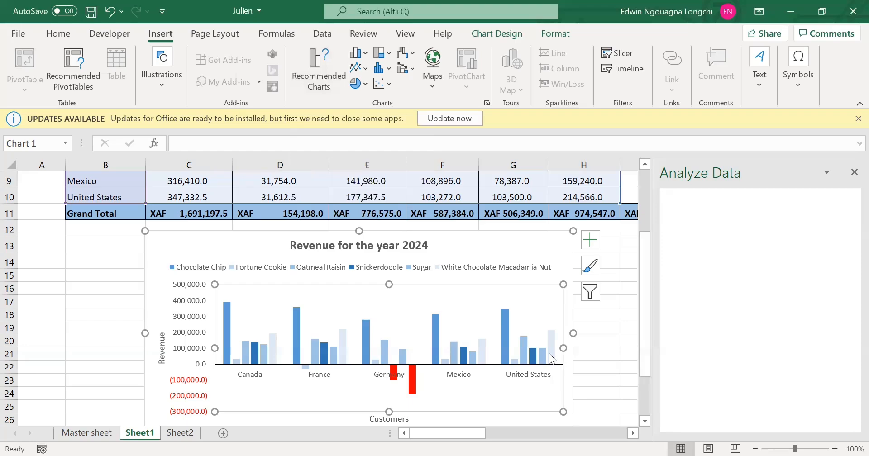
click(594, 347)
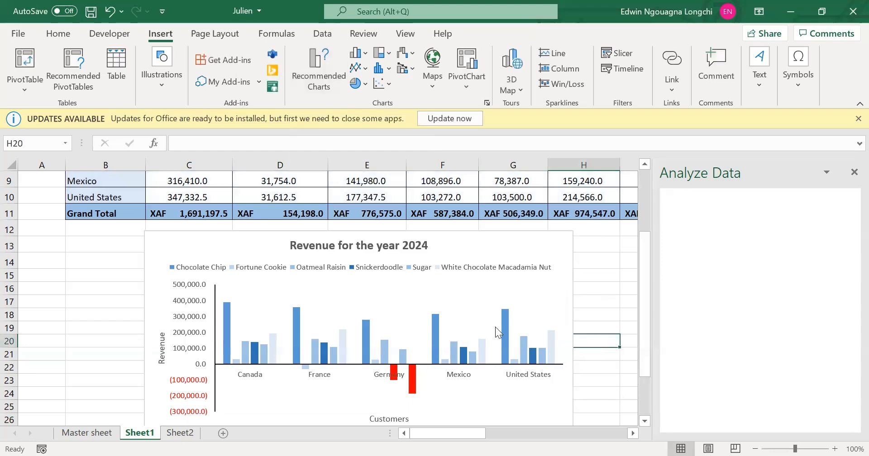
click(105, 306)
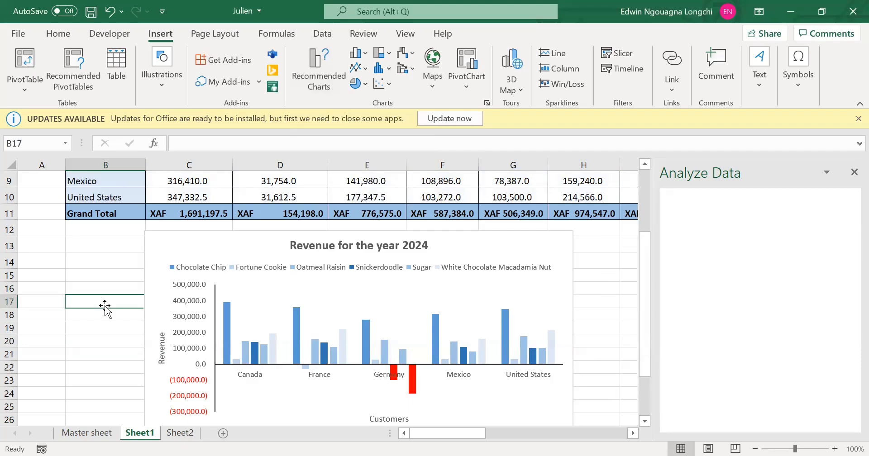
click(623, 285)
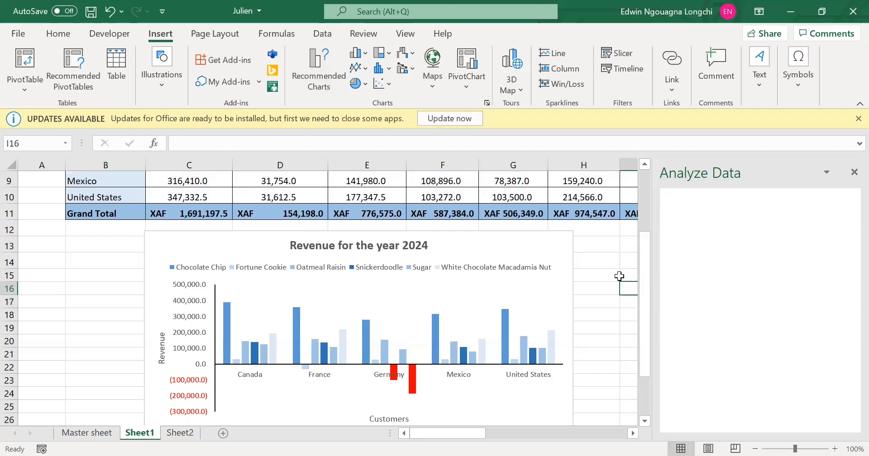
click(854, 172)
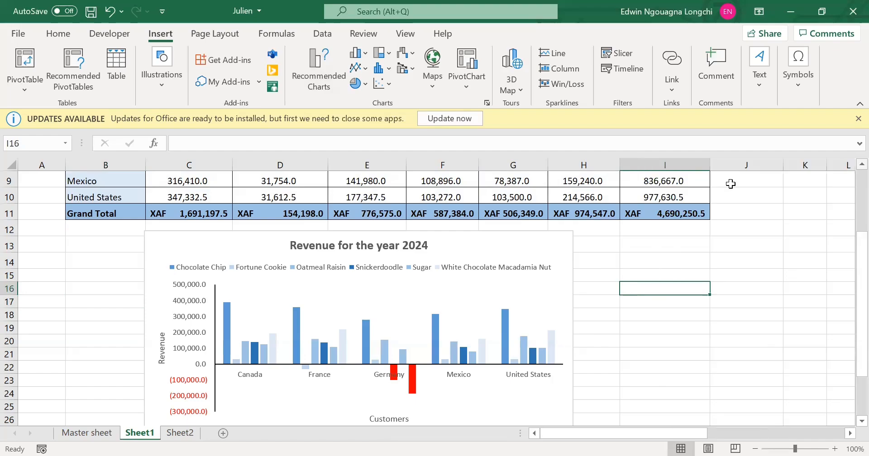
Look over the pivot tables on Sheet2 and add a new blank worksheet after it.
click(190, 433)
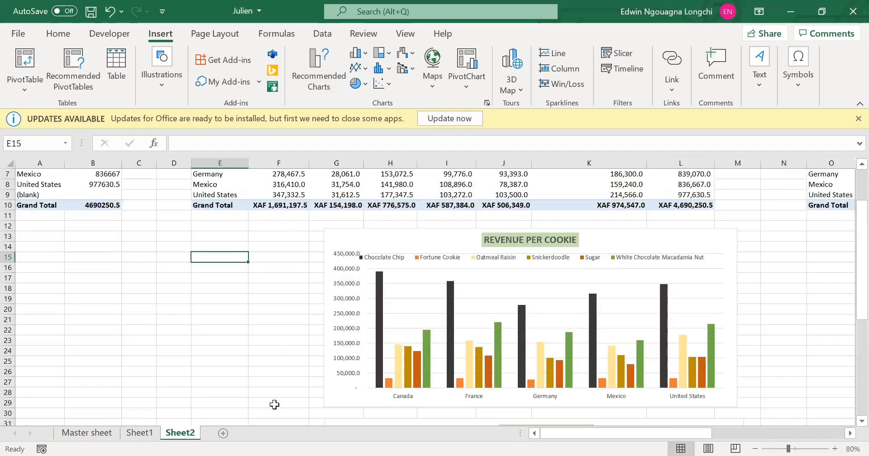
scroll(552, 297, up, 1)
scroll(533, 299, up, 1)
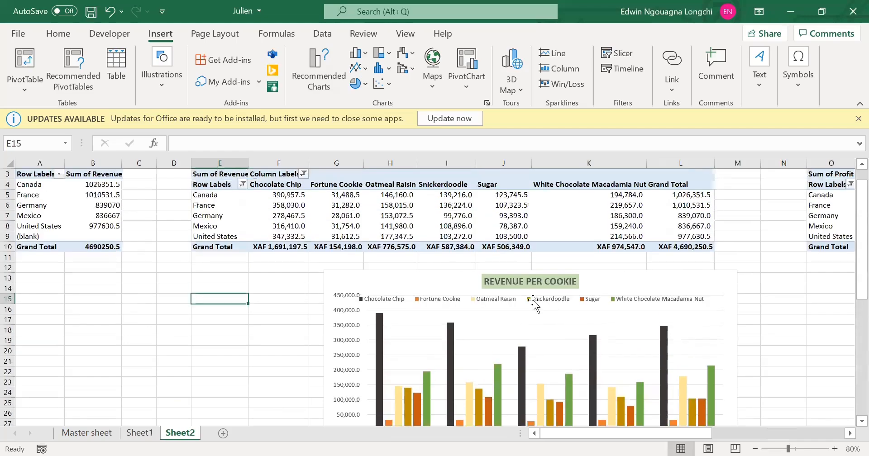
click(223, 434)
Copy the "Revenue for the year 2024" chart from Sheet1 into Sheet3 at cell D2.
click(177, 436)
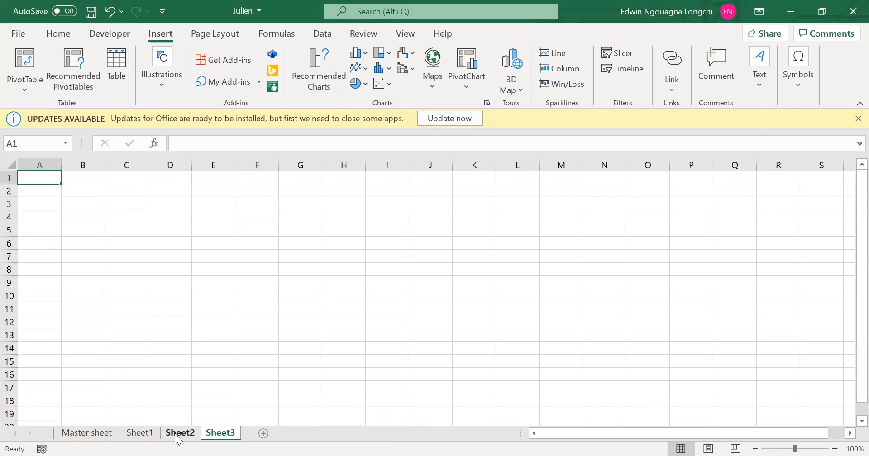
click(136, 433)
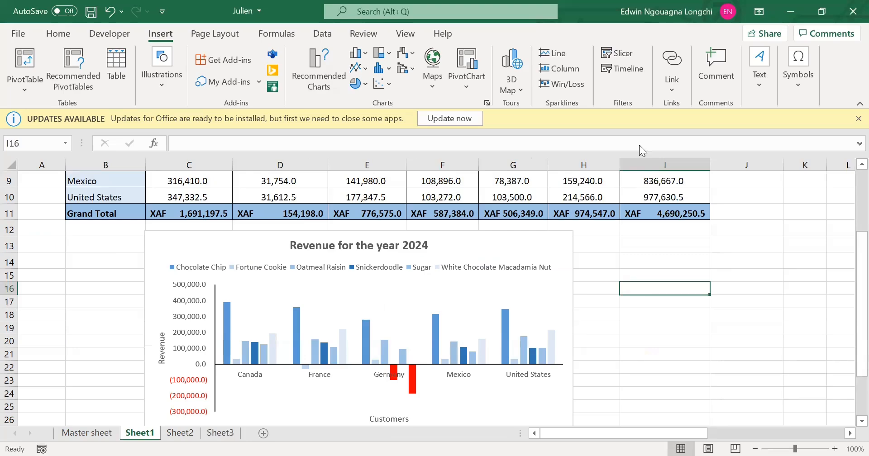
click(223, 434)
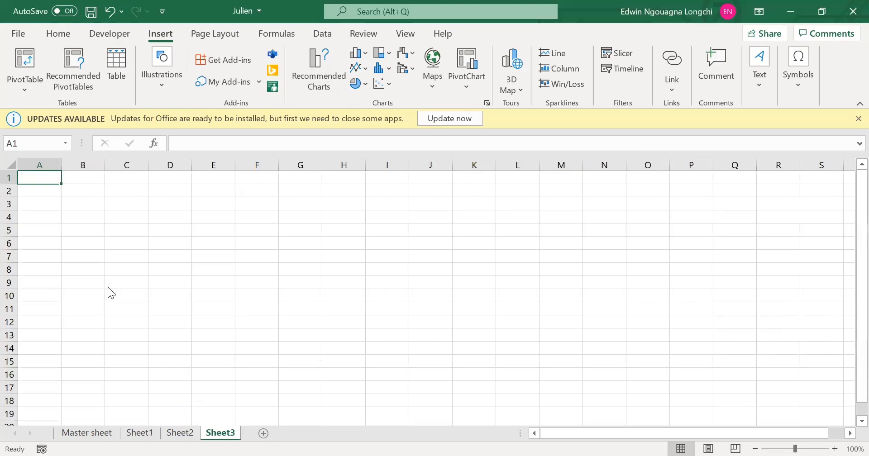
click(71, 191)
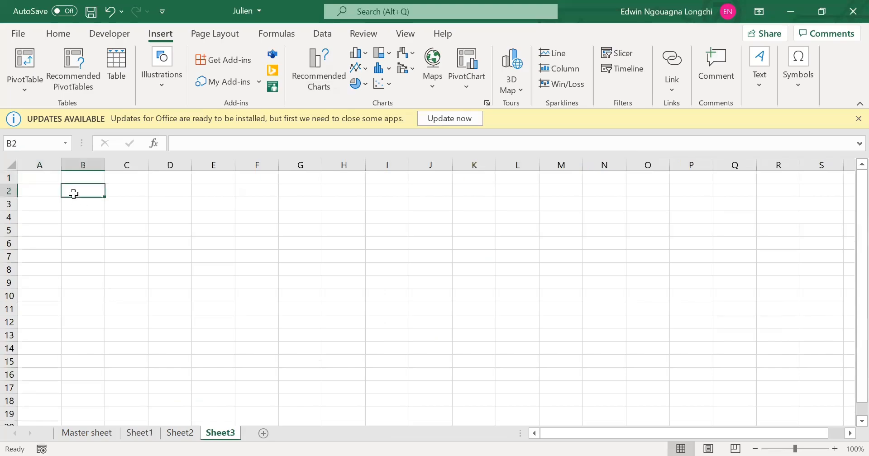
click(174, 187)
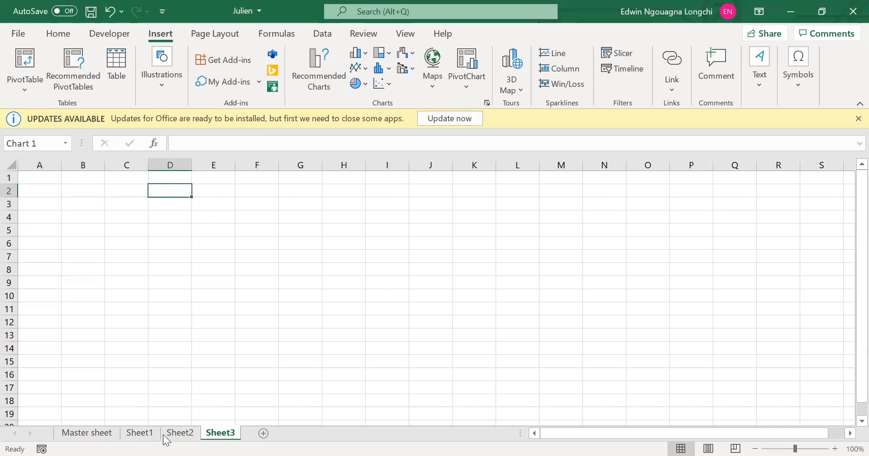
key(ctrl+v)
Copy the "REVENUE PER COOKIE" chart from Sheet2 into Sheet3 at cell O2, beside the 2024 revenue chart.
click(141, 433)
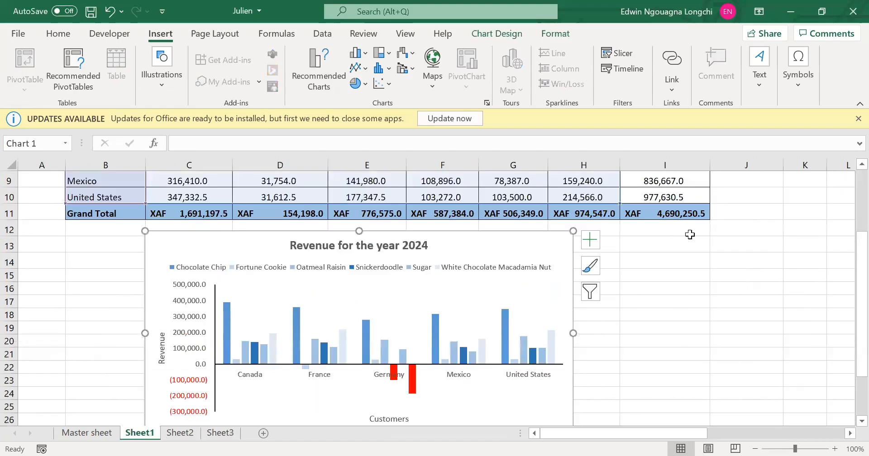
scroll(693, 339, down, 2)
scroll(648, 321, up, 5)
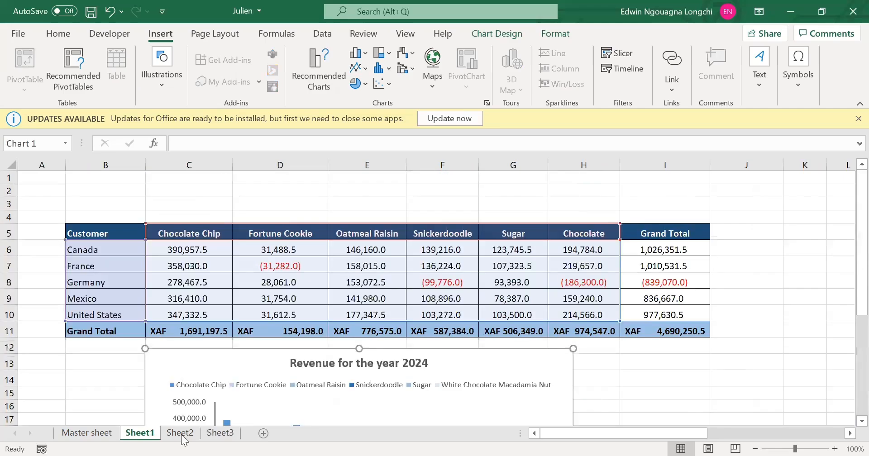
click(180, 433)
scroll(465, 278, down, 2)
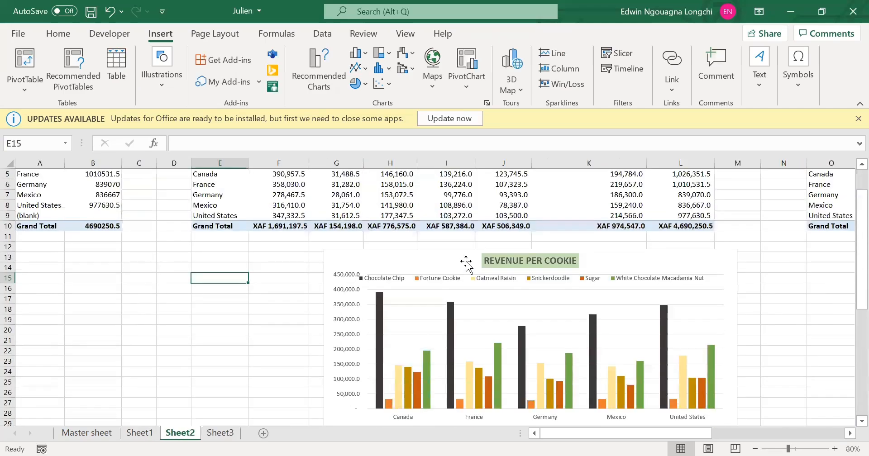
click(465, 257)
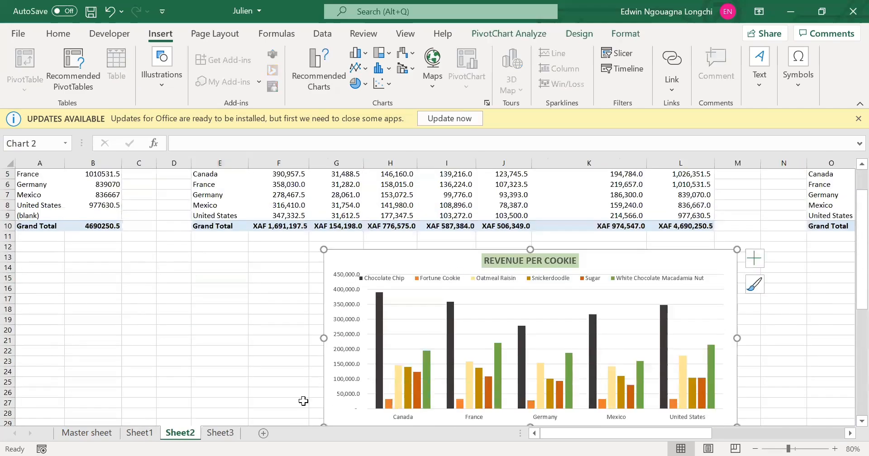
click(220, 433)
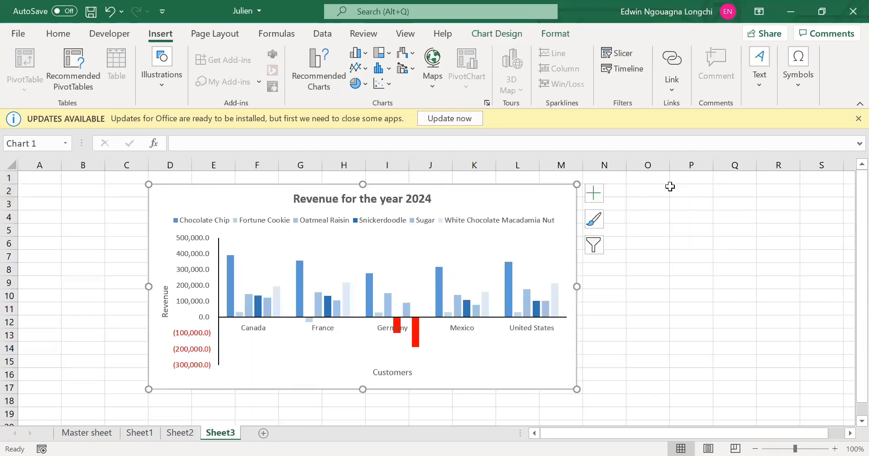
click(657, 193)
key(ctrl+v)
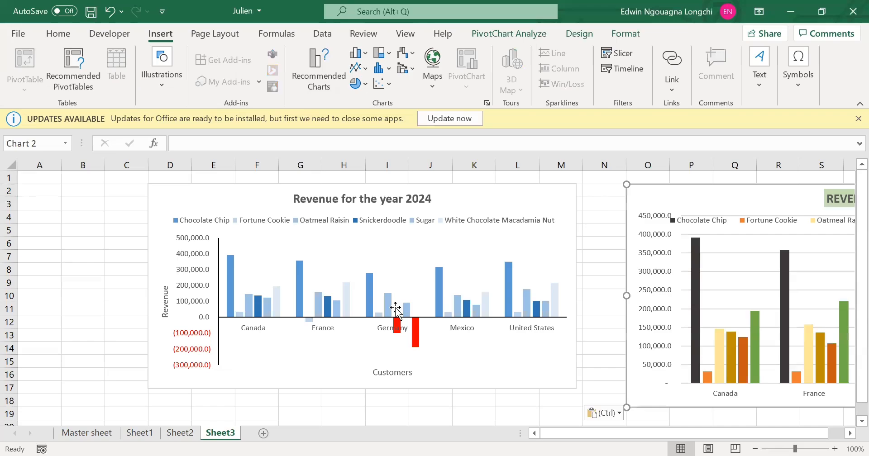
Copy the profit per cookie chart from Sheet2 into Sheet3 at cell D21, below the 2024 revenue chart.
click(183, 435)
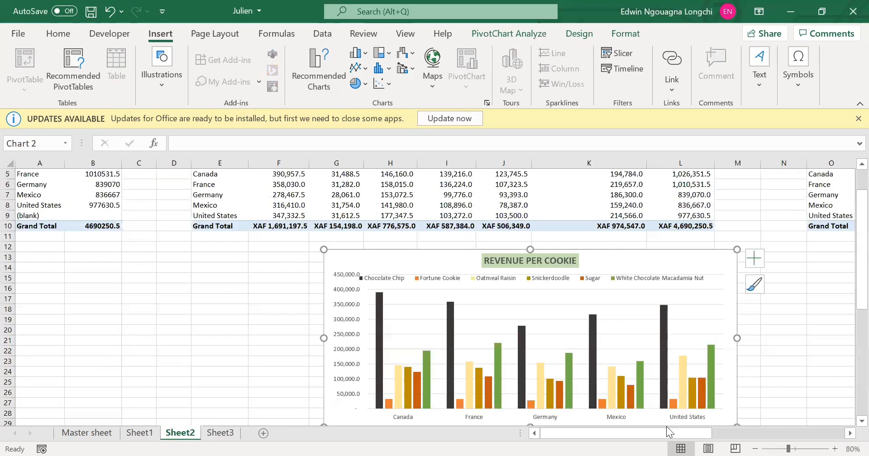
drag(649, 433, 775, 423)
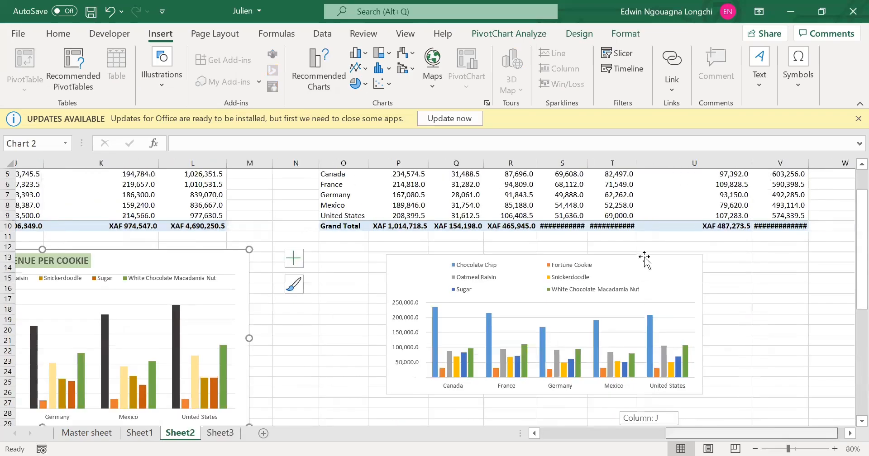
click(644, 257)
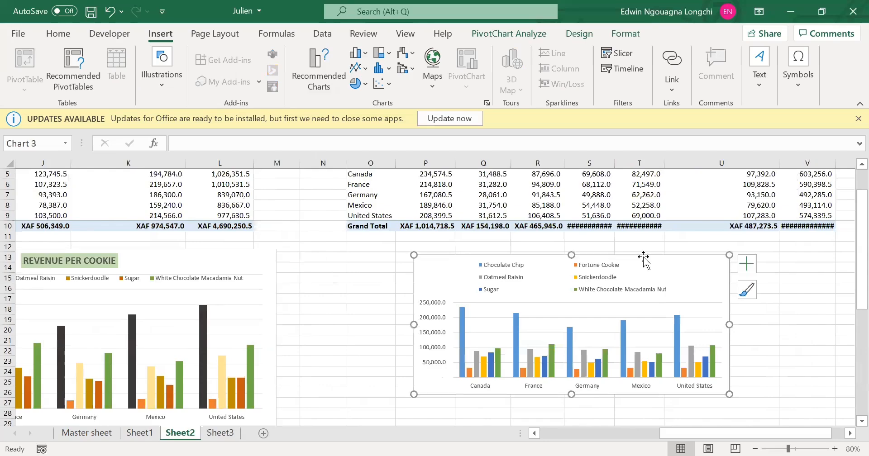
click(216, 434)
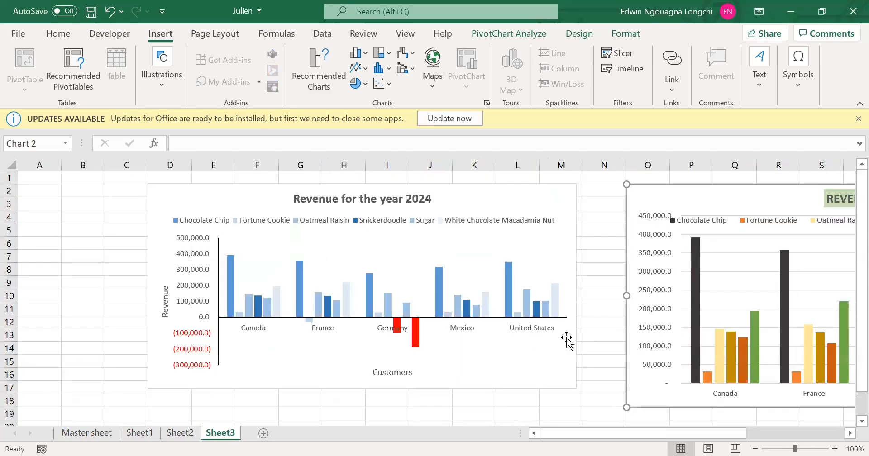
scroll(589, 362, down, 2)
drag(607, 438, 790, 435)
scroll(587, 349, up, 3)
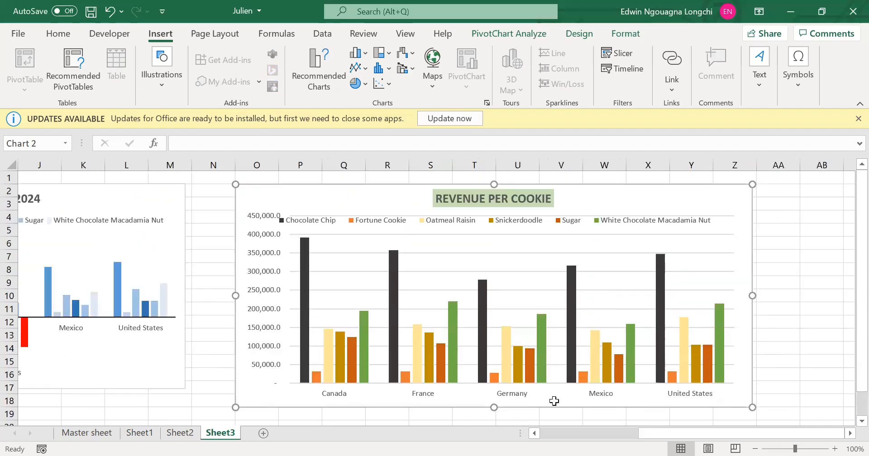
scroll(552, 400, down, 2)
drag(626, 437, 281, 347)
click(162, 372)
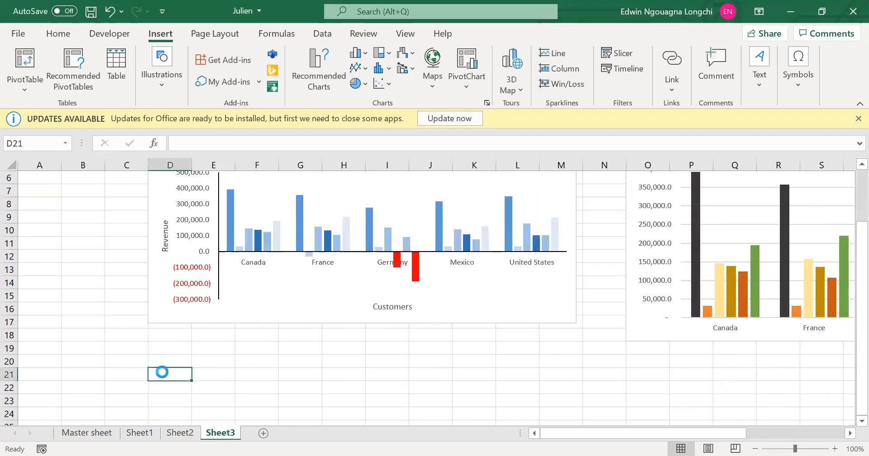
key(ctrl+v)
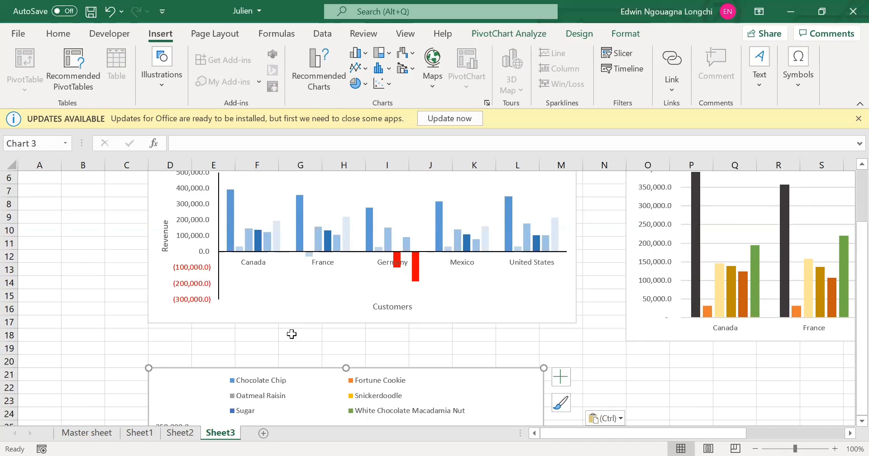
click(292, 335)
Enlarge the pasted profit chart slightly so it is about as wide as the 2024 revenue chart above it.
scroll(434, 339, down, 1)
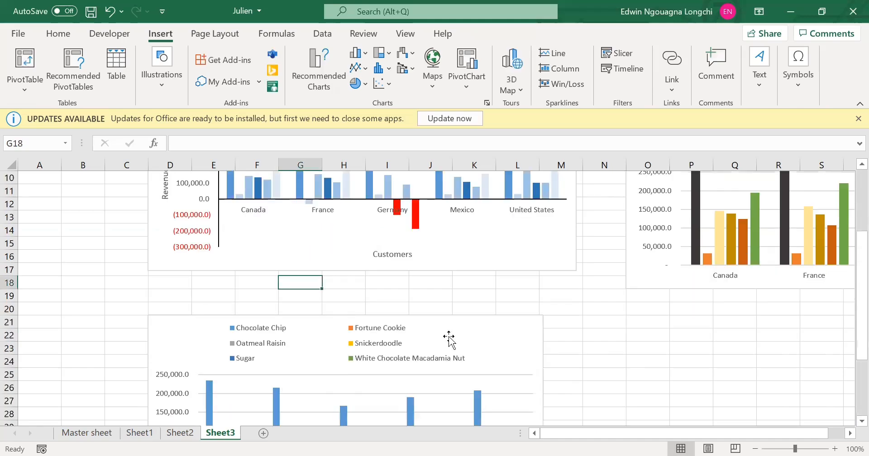
scroll(449, 337, down, 2)
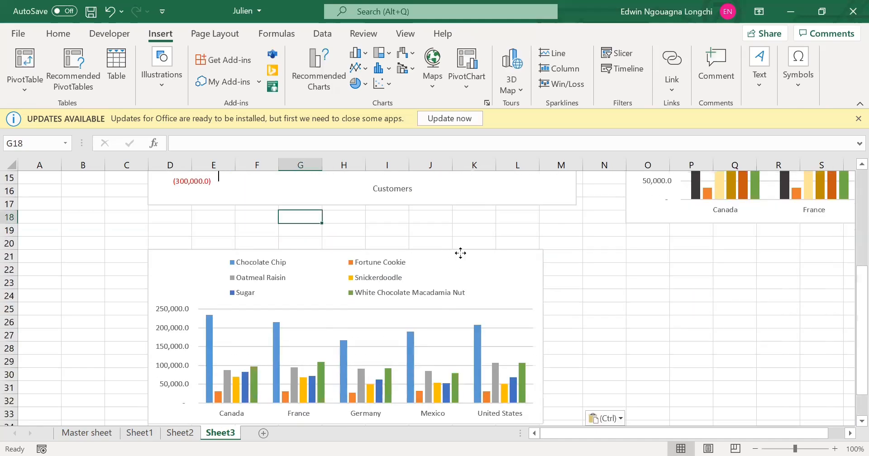
drag(543, 250, 570, 244)
click(648, 289)
scroll(403, 272, up, 1)
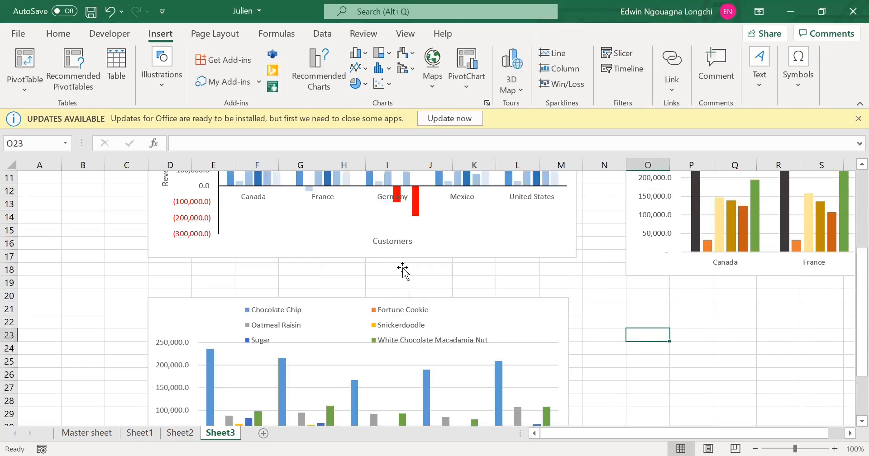
Shorten the "REVENUE PER COOKIE" chart on Sheet3 so it ends at the lower edge of row 17.
scroll(403, 271, up, 3)
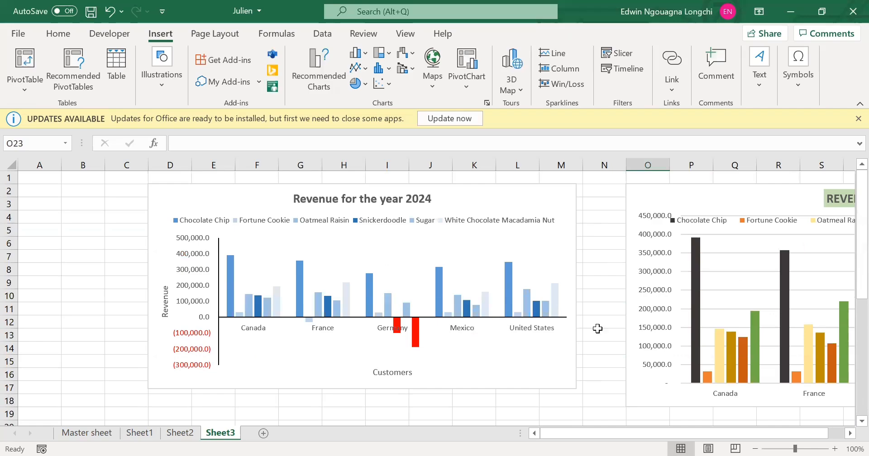
click(631, 406)
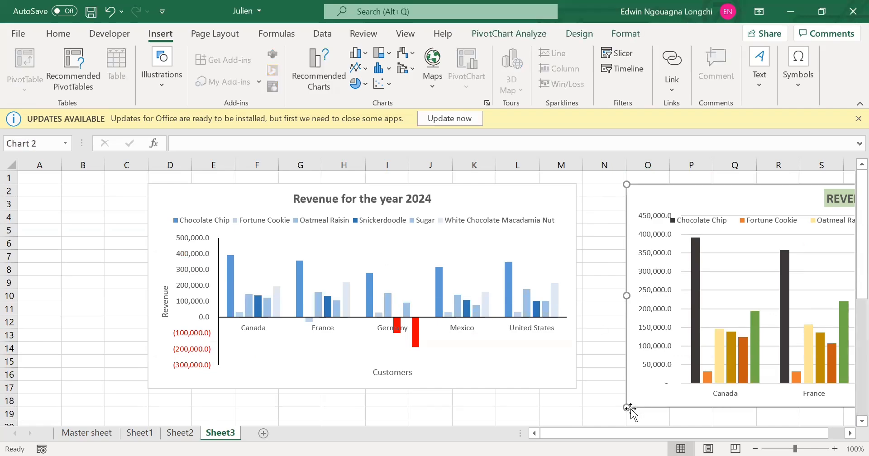
mouse_move(631, 407)
mouse_down()
mouse_move(631, 382)
mouse_move(627, 394)
mouse_up()
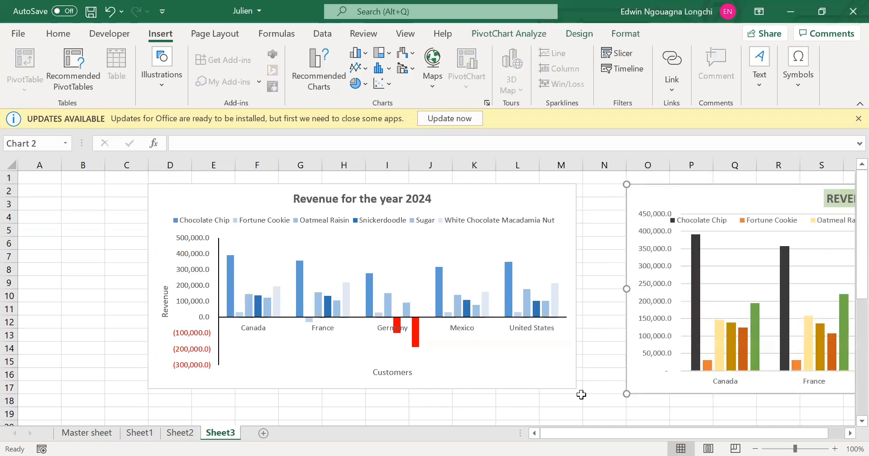
click(579, 398)
Review the charts gathered on Sheet3 and compare them with the profit pivot table and its chart on Sheet2.
scroll(453, 353, down, 1)
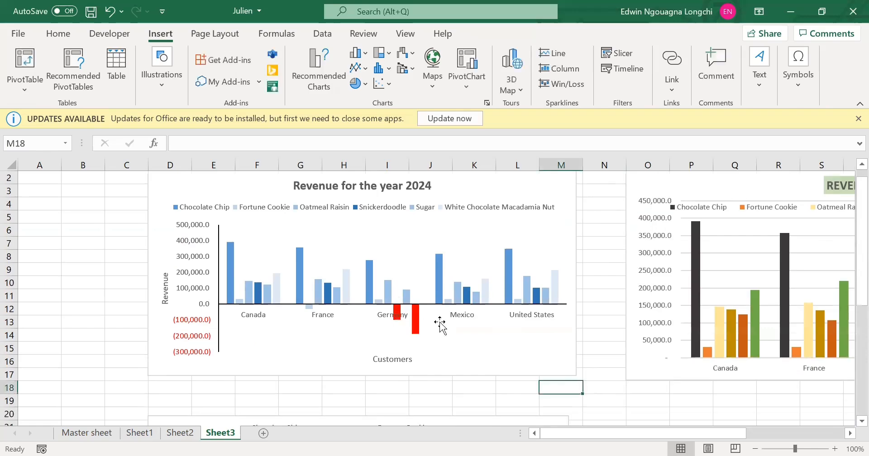
scroll(434, 378, down, 1)
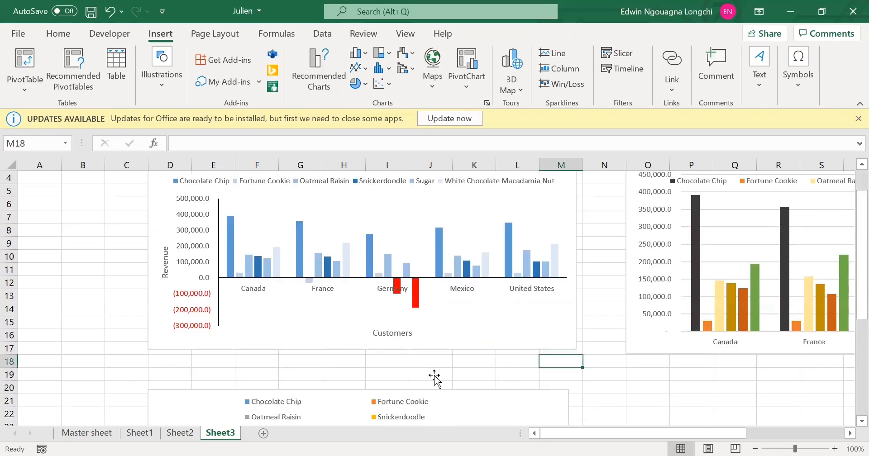
scroll(434, 376, down, 5)
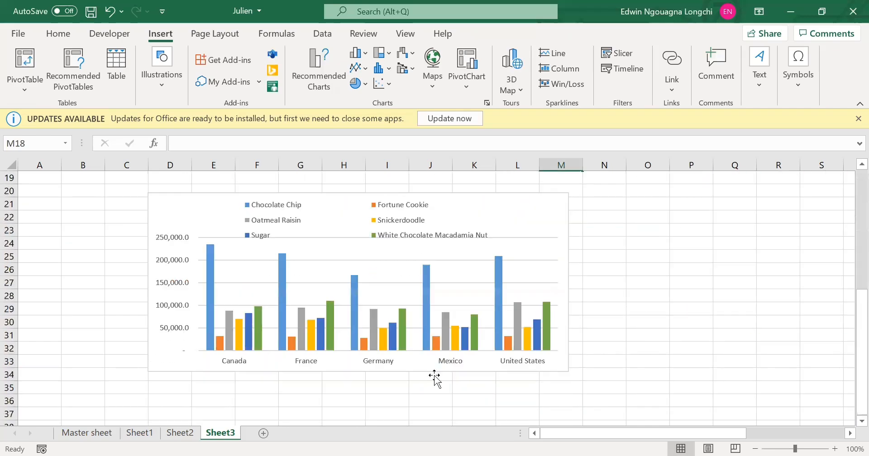
scroll(435, 375, up, 6)
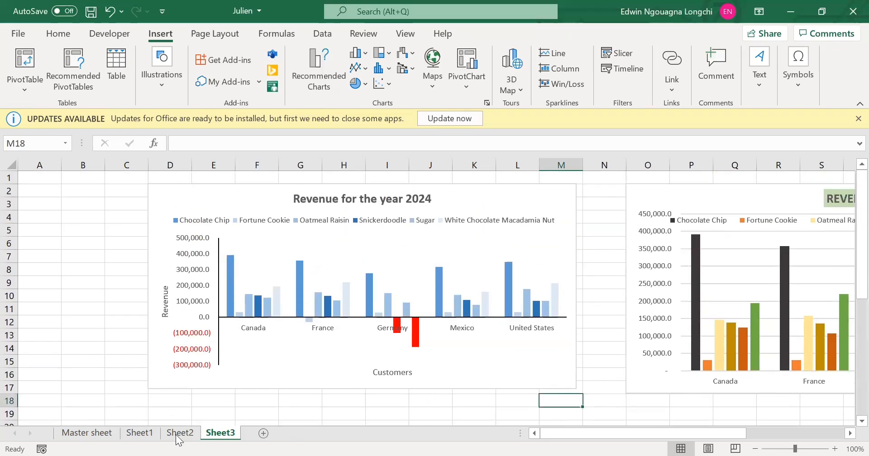
click(179, 434)
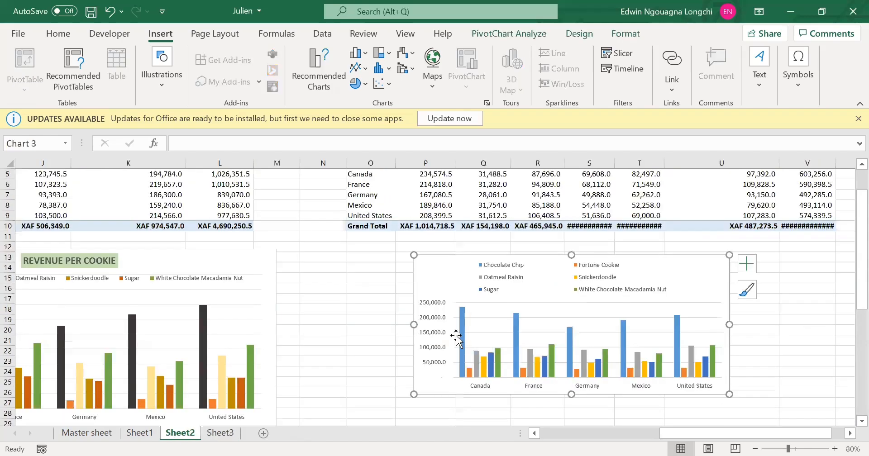
scroll(456, 337, down, 1)
scroll(564, 315, up, 3)
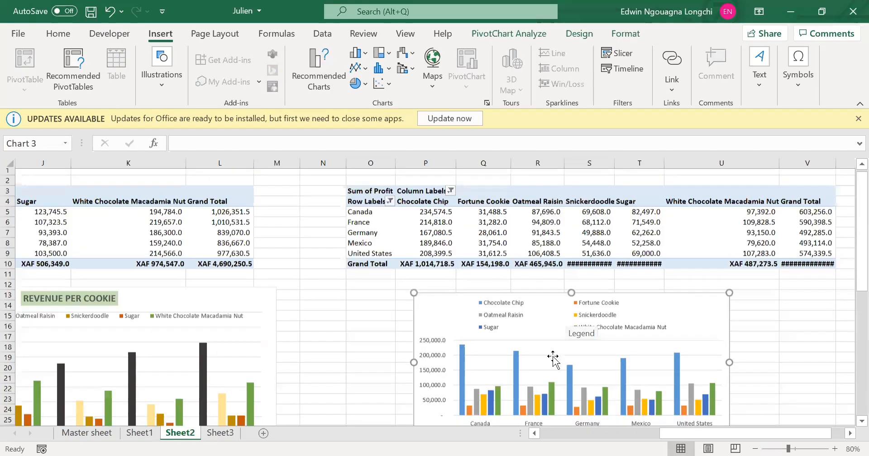
scroll(543, 407, down, 3)
click(546, 393)
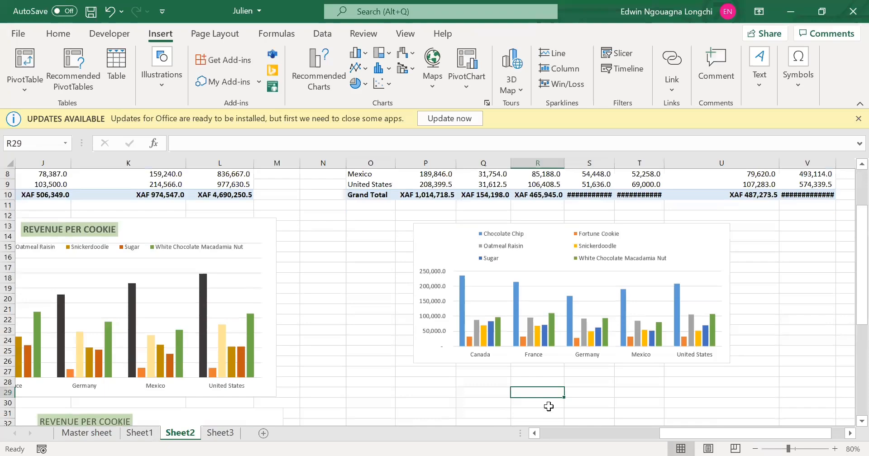
click(231, 434)
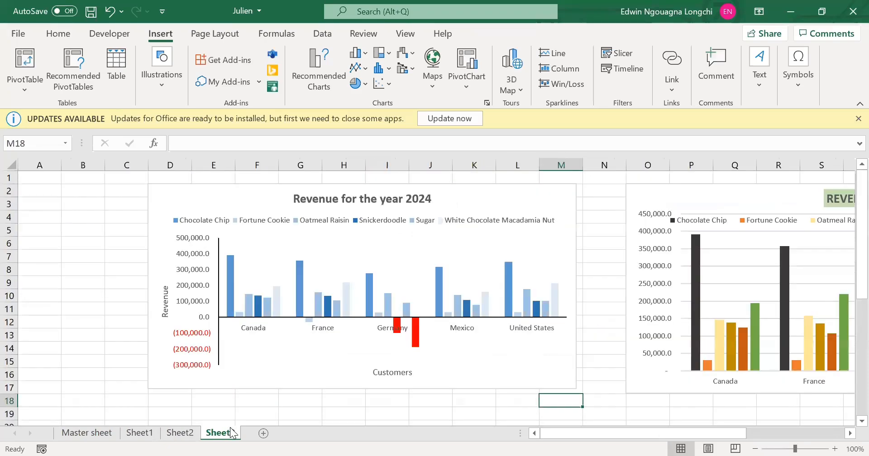
click(74, 189)
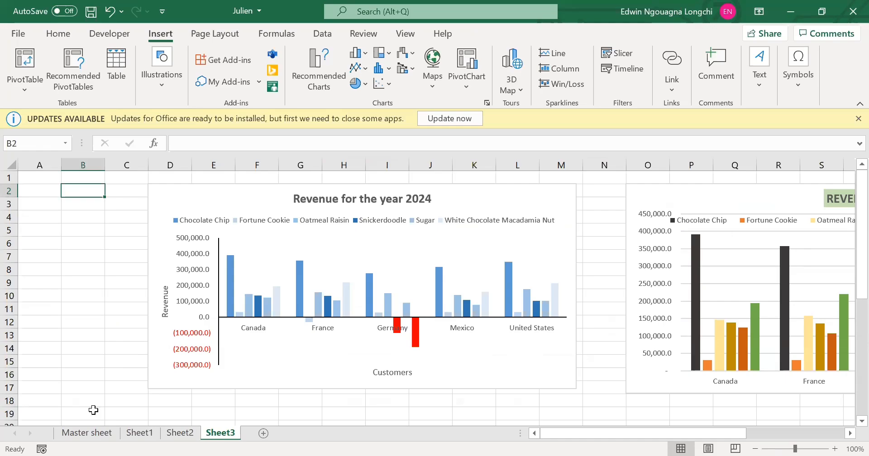
Examine the Date column of the cookie table on the Master sheet and return to Sheet3.
click(92, 432)
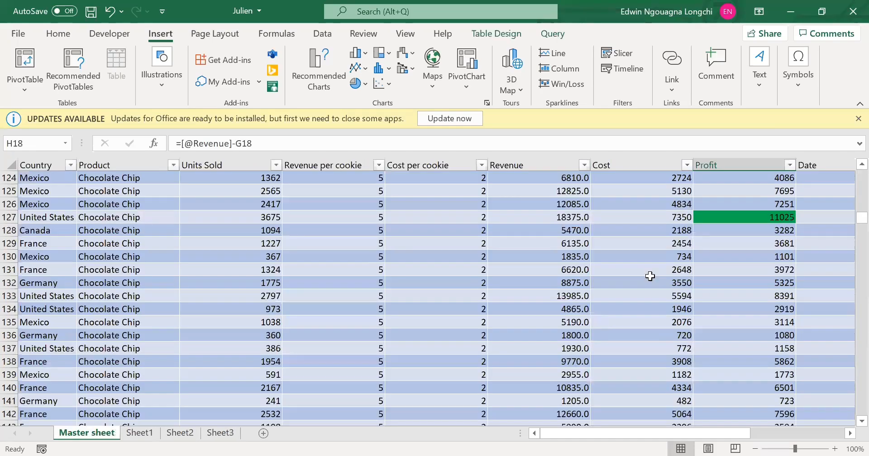
drag(548, 434, 797, 435)
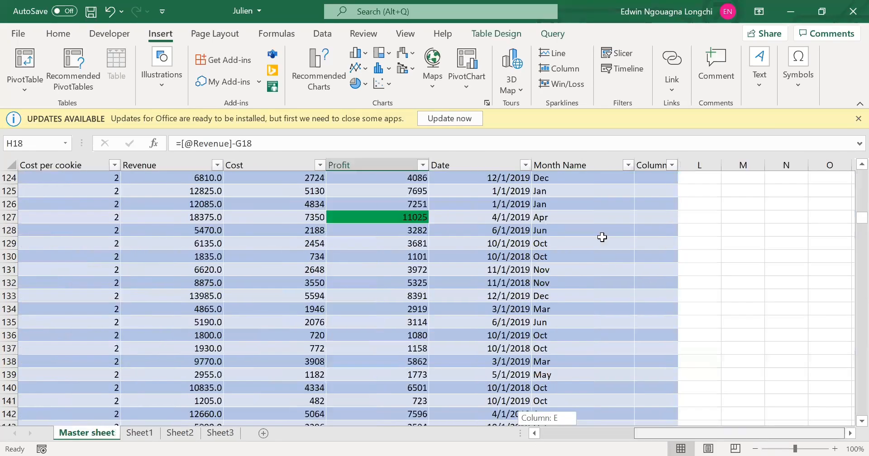
drag(503, 179, 503, 219)
drag(495, 425, 495, 425)
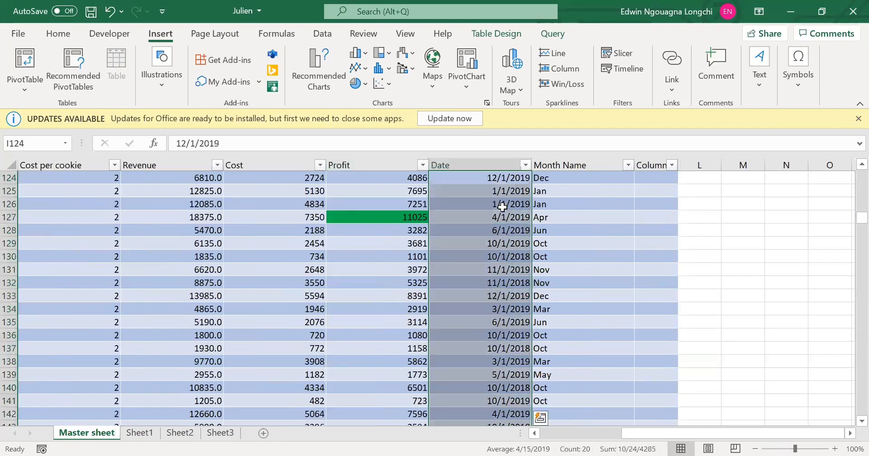
click(485, 178)
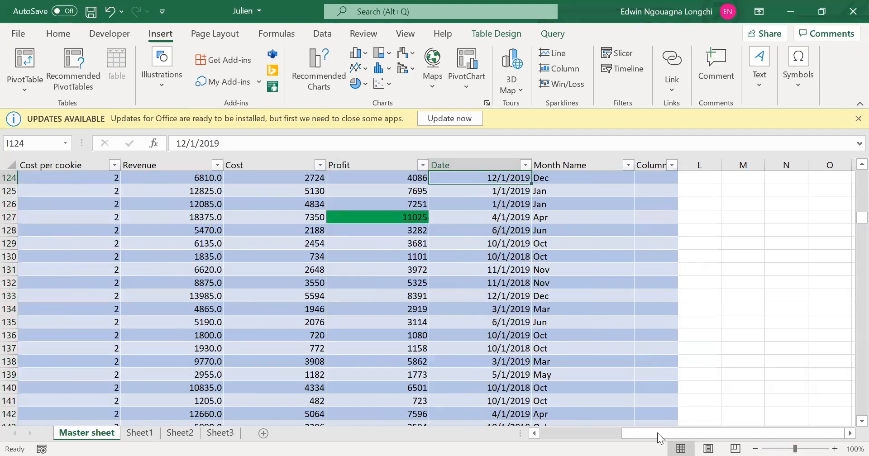
drag(657, 433, 403, 411)
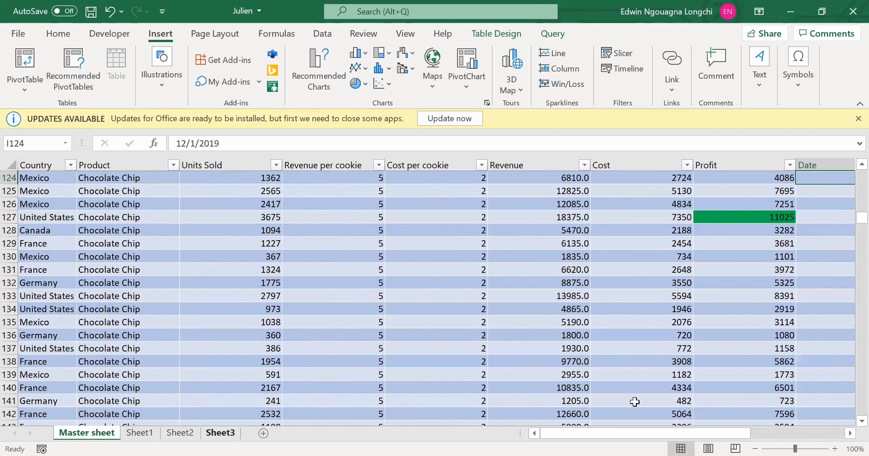
click(220, 434)
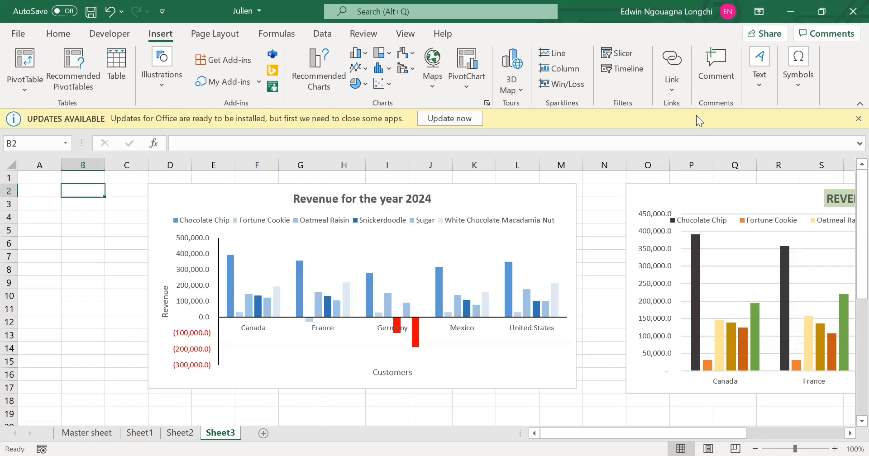
Start inserting a timeline on Sheet3, look over the available workbook connections and data model tables, and close the dialog.
click(624, 75)
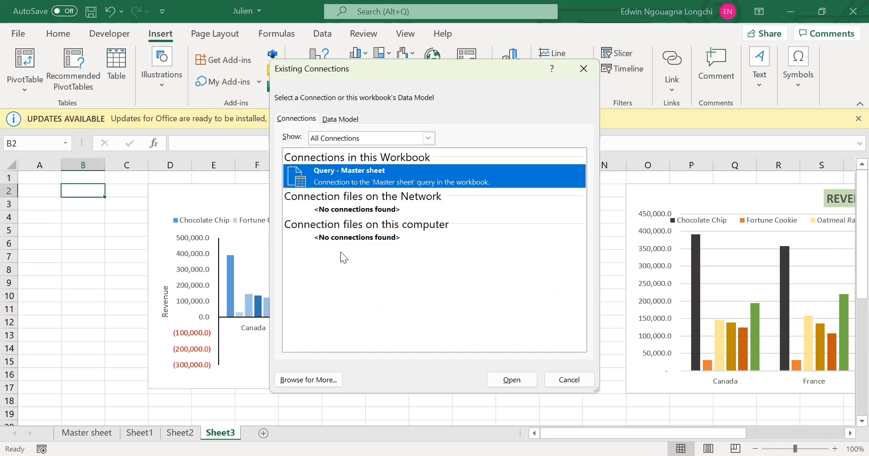
click(433, 140)
click(428, 139)
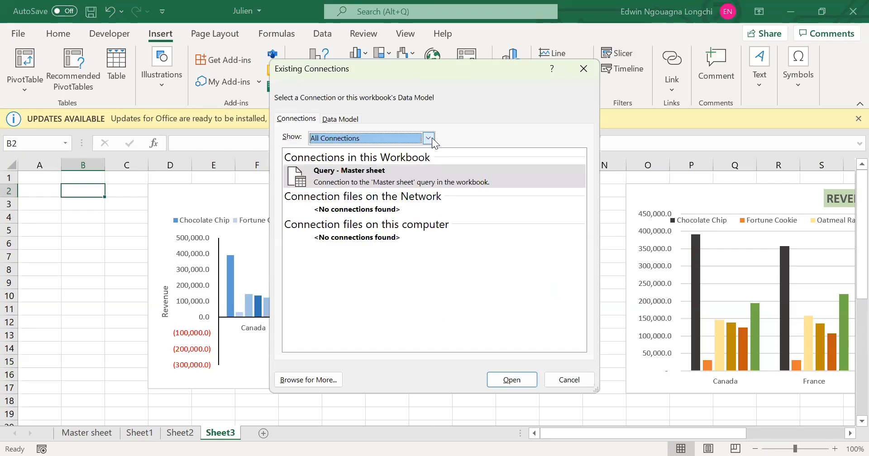
click(428, 139)
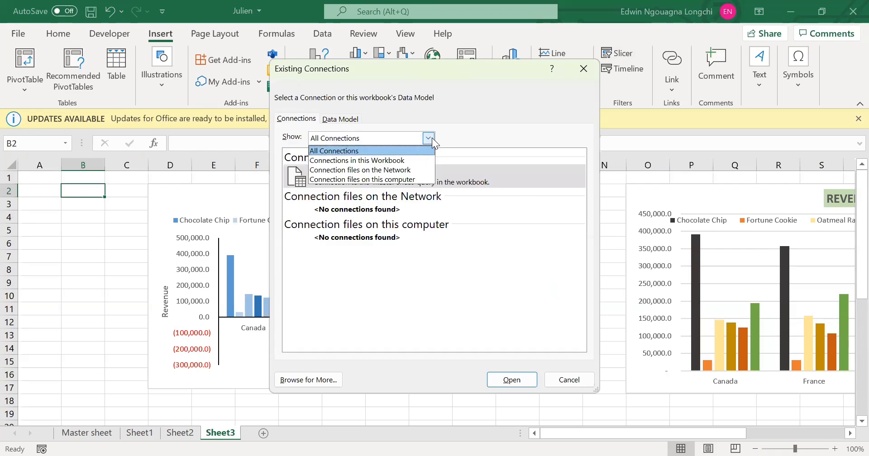
click(340, 122)
click(342, 123)
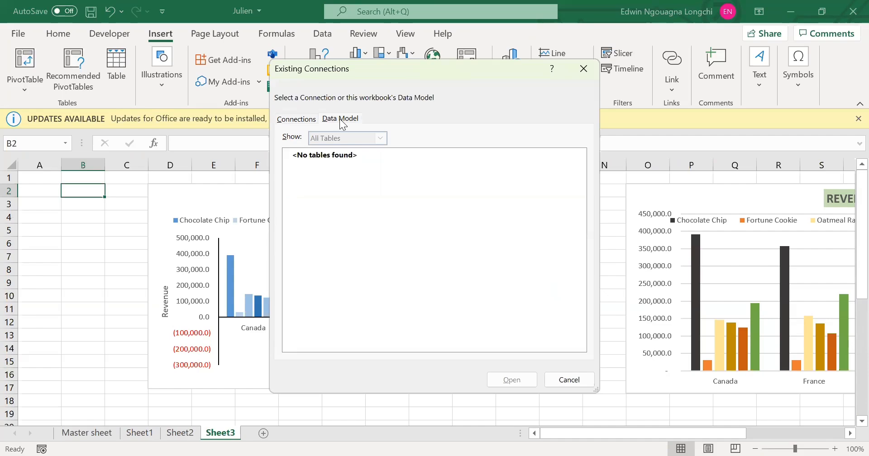
click(312, 121)
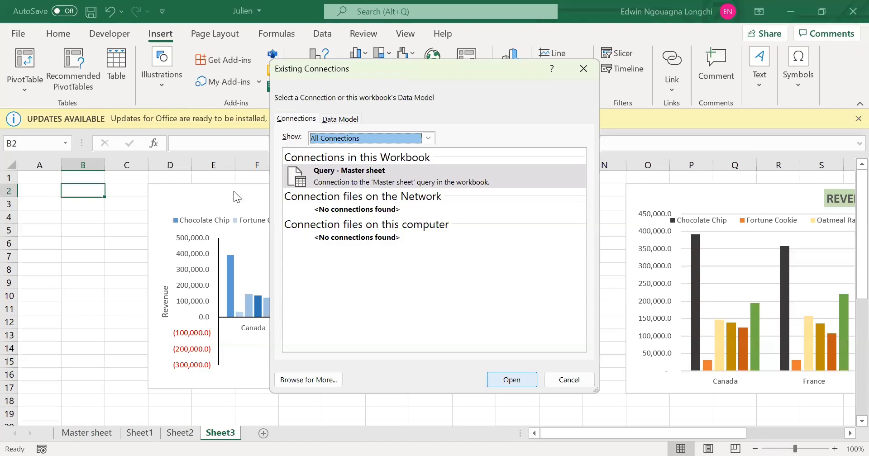
click(584, 76)
Try to insert a timeline for the "Revenue for the year 2024" chart through the Query - Master sheet connection.
click(211, 185)
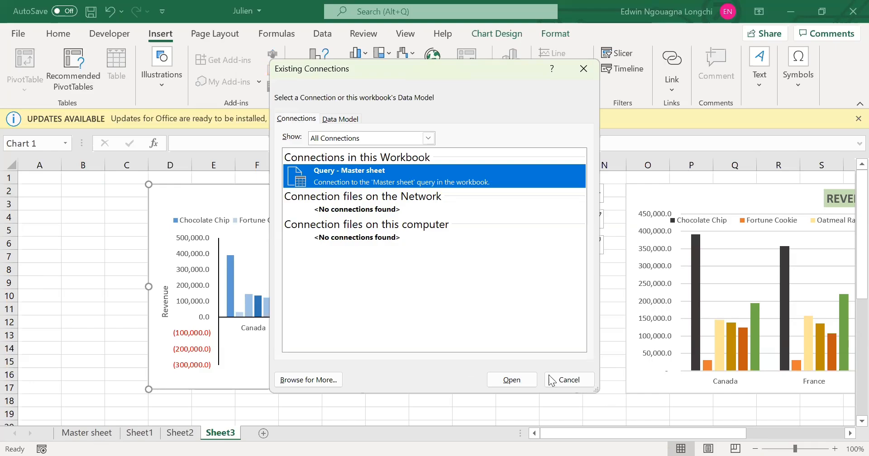
click(520, 375)
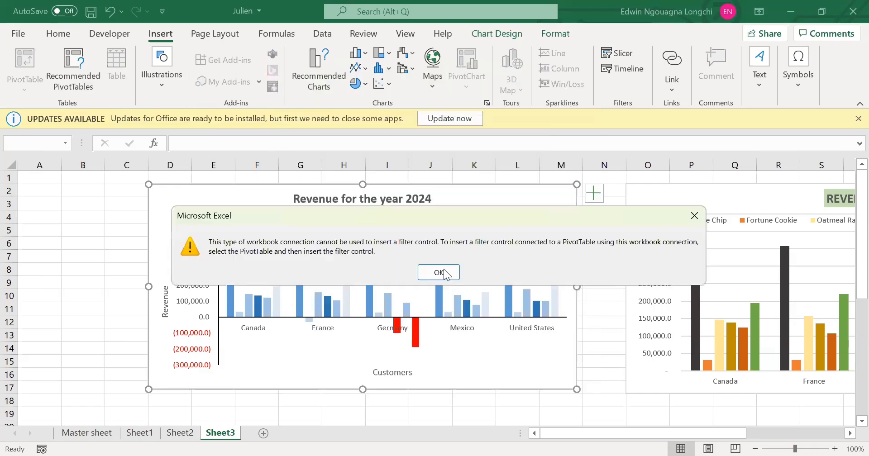
key(Return)
Examine the Country, Product and Units Sold columns on the Master sheet and the customer revenue table on Sheet1.
click(69, 436)
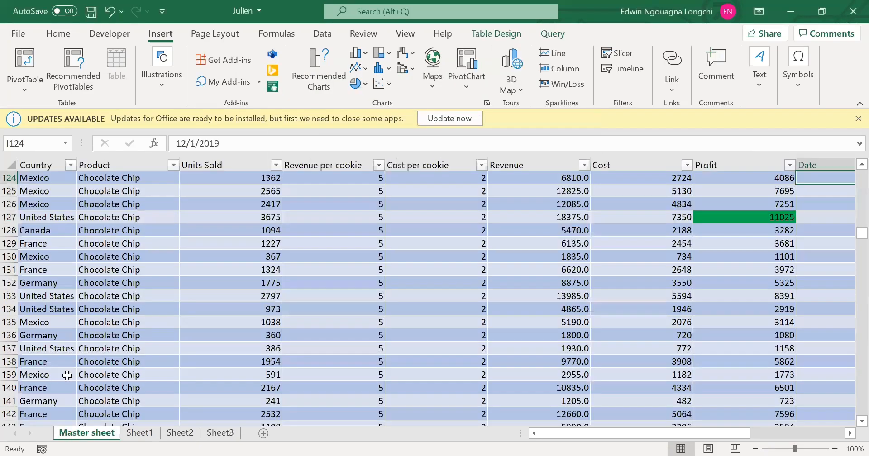
click(120, 159)
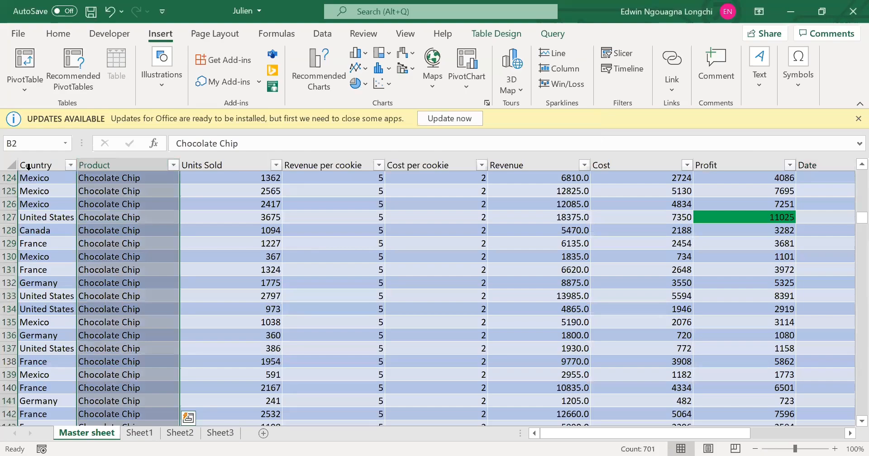
click(29, 165)
click(256, 160)
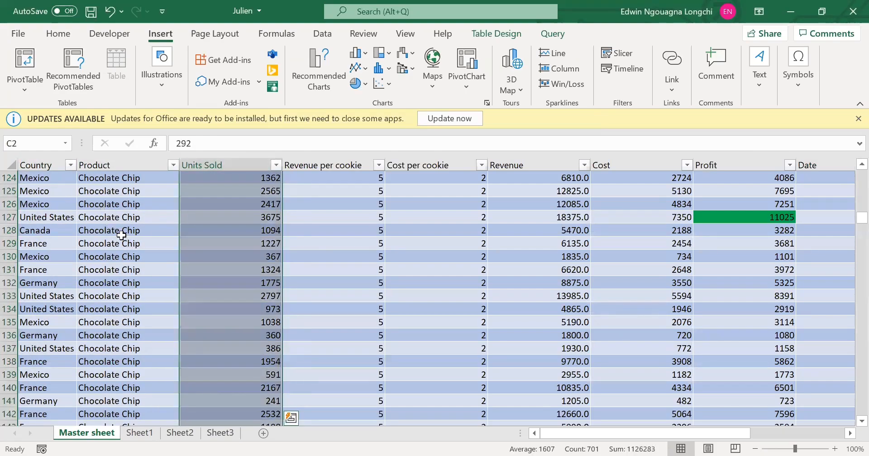
click(120, 219)
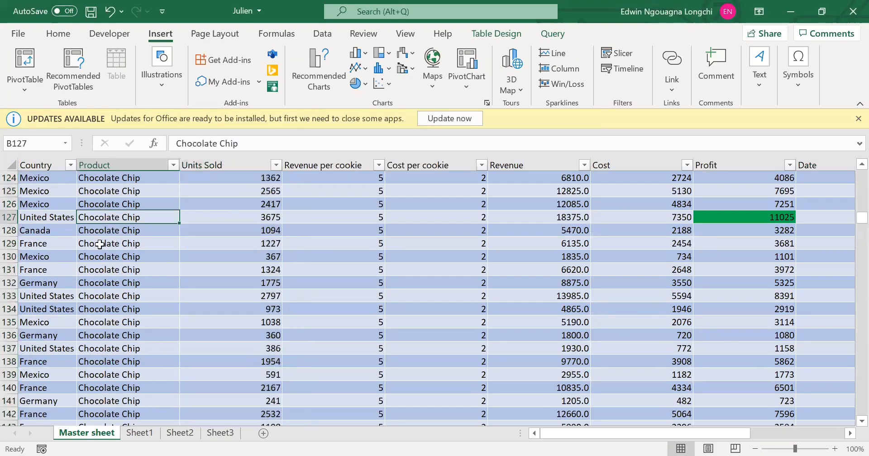
click(139, 433)
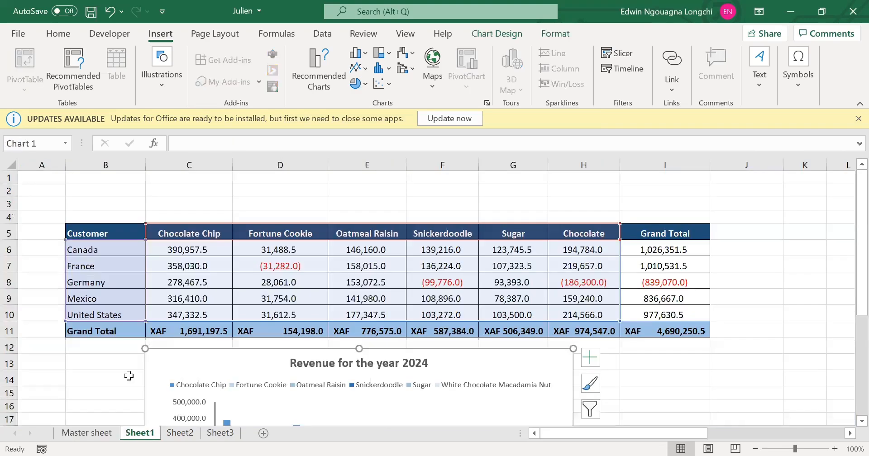
drag(548, 435, 533, 436)
Look over the charts gathered on Sheet3, from the "Revenue for the year 2024" chart down to the one below it.
click(220, 433)
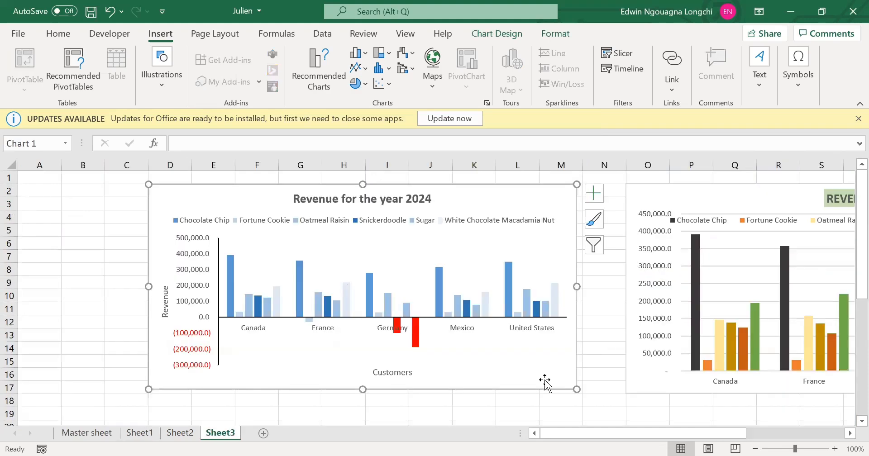
click(633, 433)
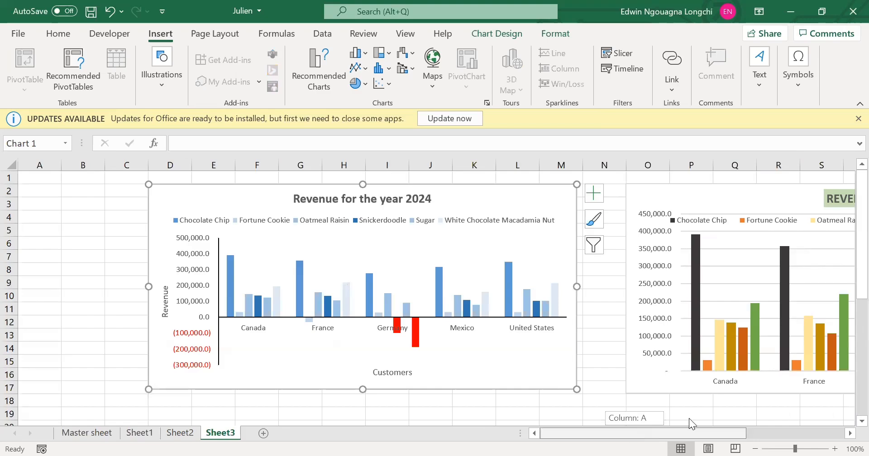
drag(690, 419, 581, 363)
scroll(580, 363, down, 2)
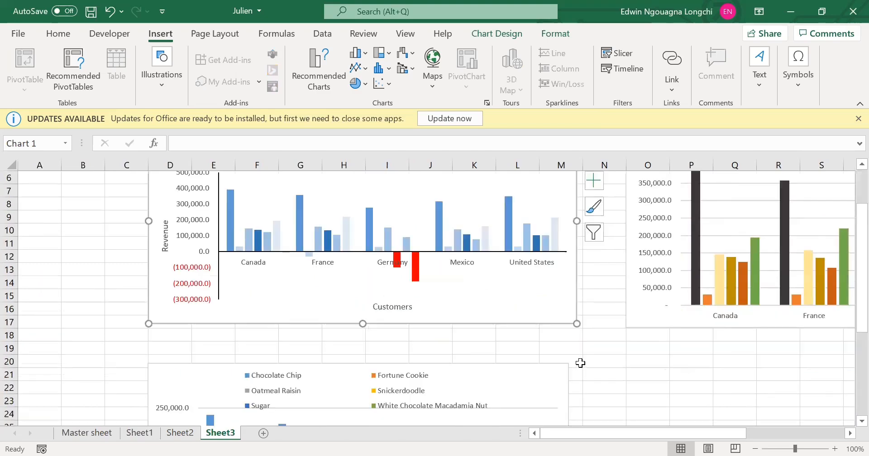
scroll(581, 363, down, 3)
scroll(580, 363, up, 5)
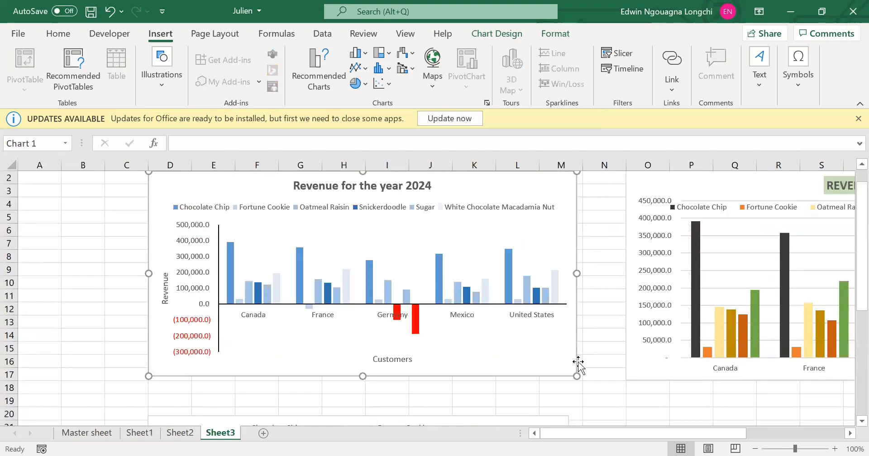
scroll(579, 363, up, 1)
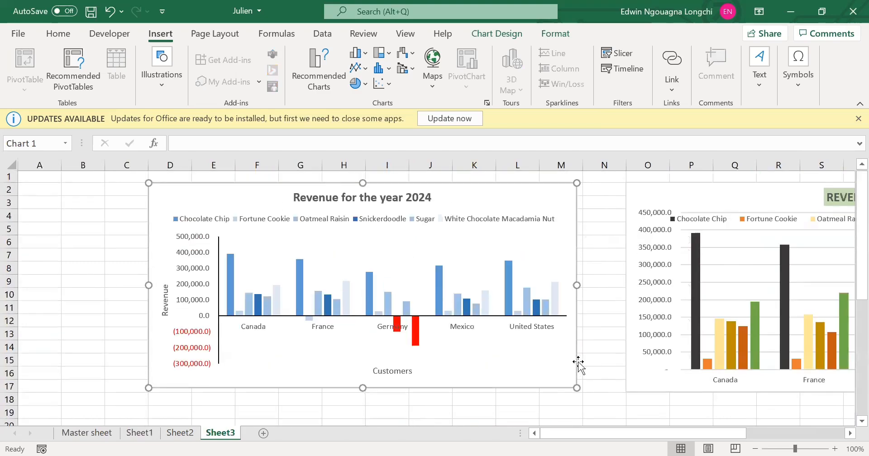
click(50, 194)
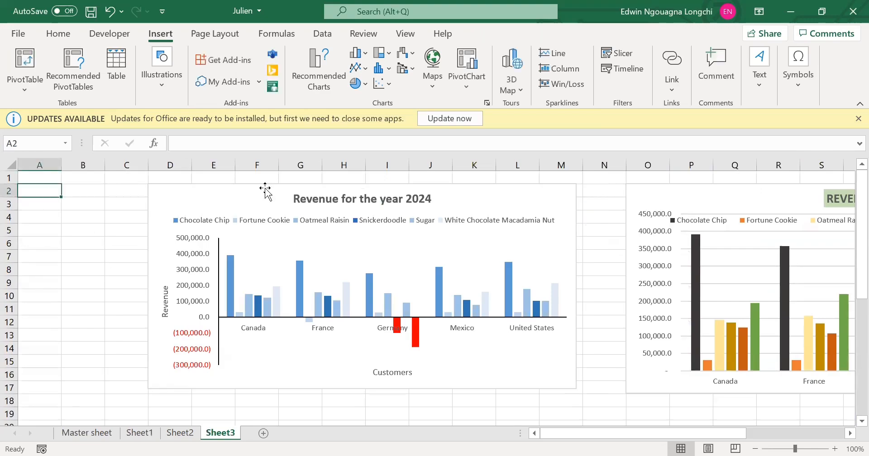
click(265, 191)
scroll(412, 297, down, 3)
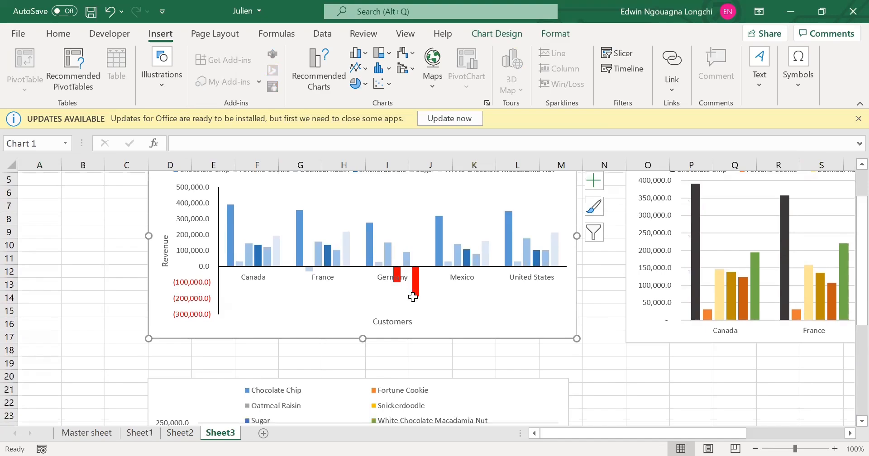
Show the field list of the Sum of Profit pivot table on Sheet2.
click(187, 435)
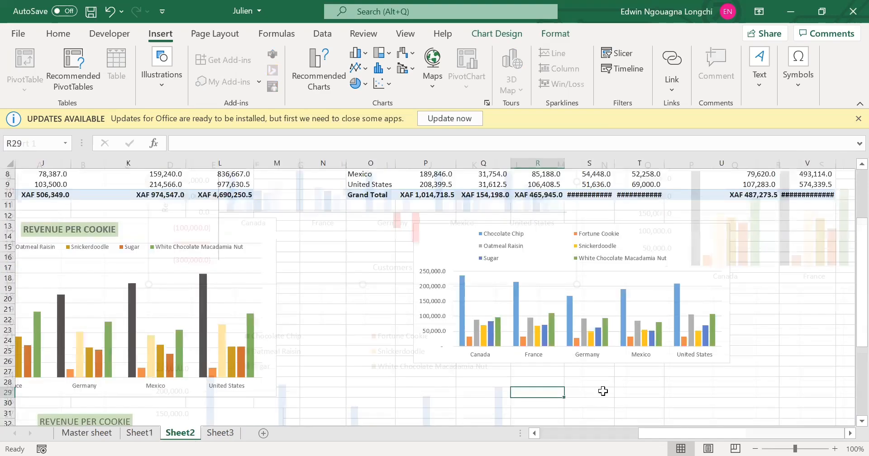
scroll(830, 428, right, 1)
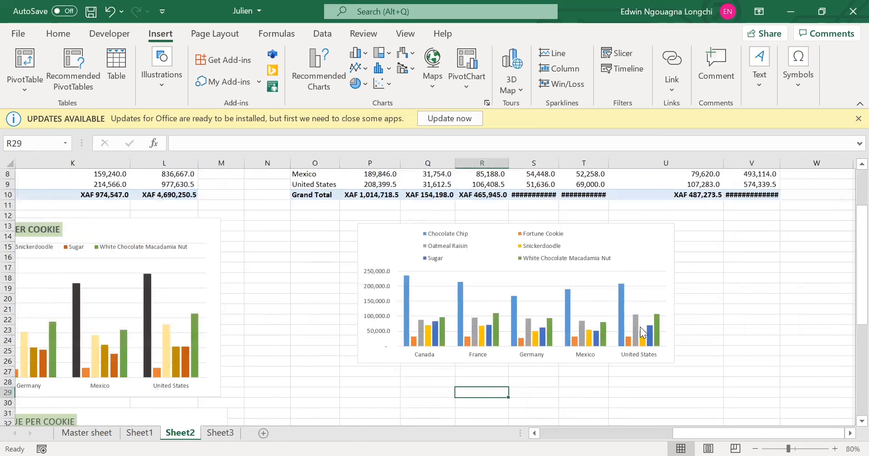
scroll(543, 276, up, 1)
scroll(541, 238, up, 2)
click(541, 237)
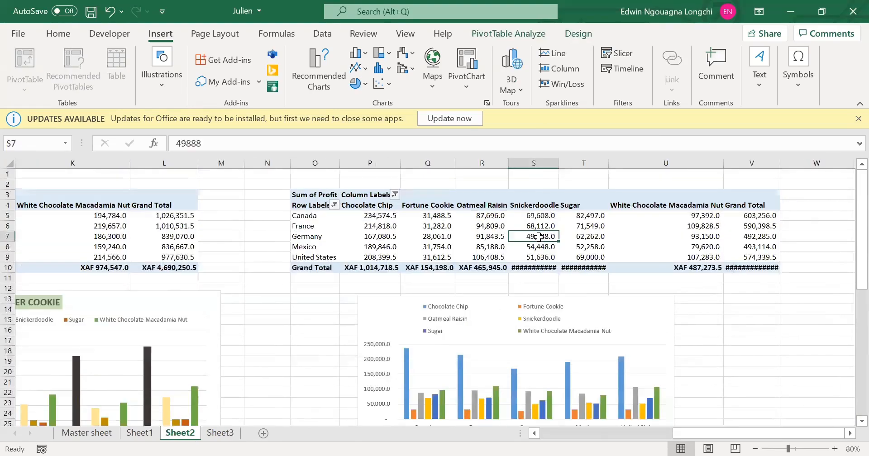
key(shift+F10)
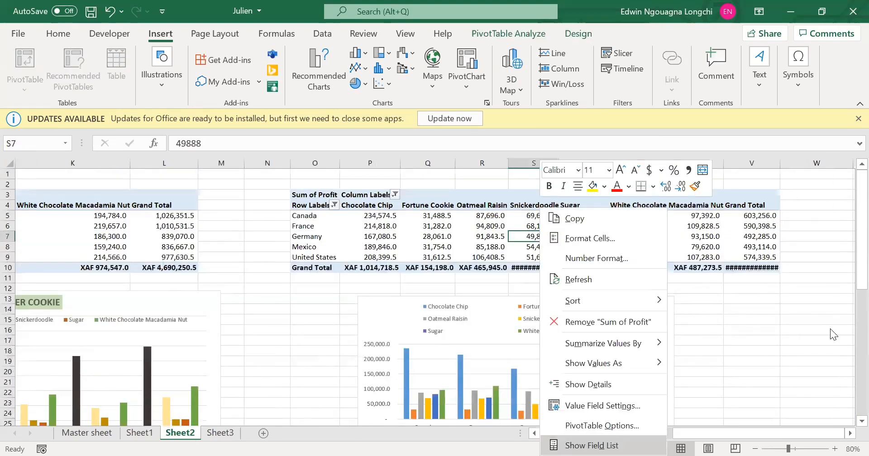
click(616, 443)
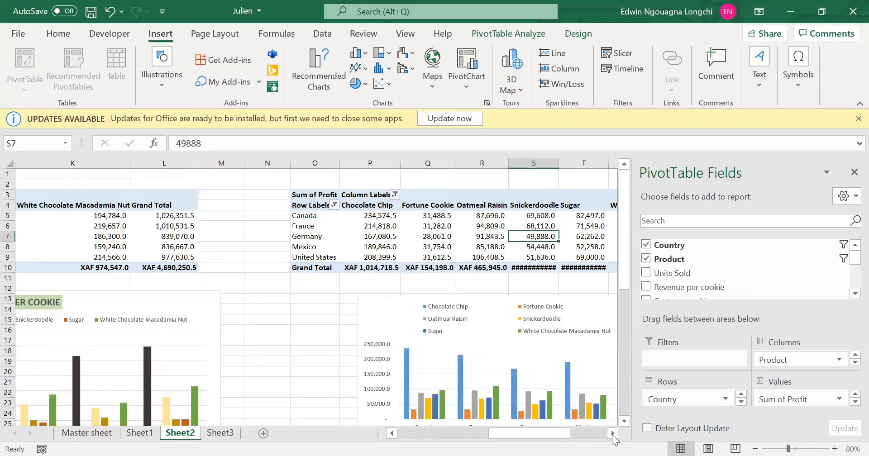
click(613, 434)
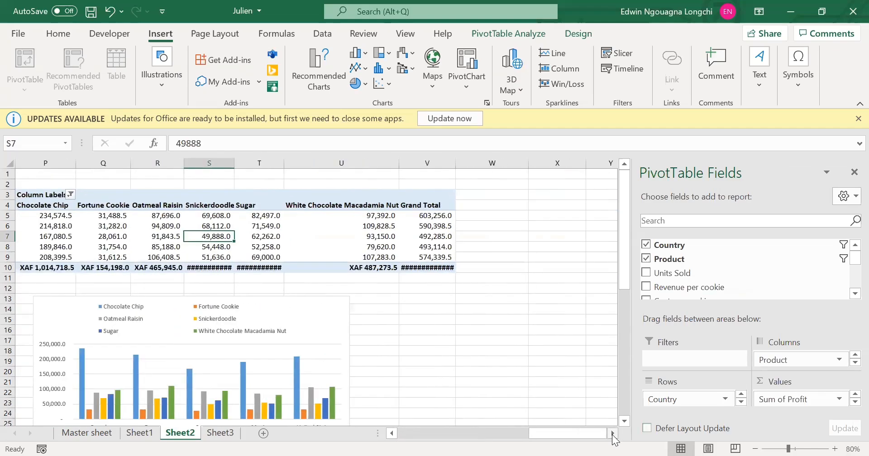
Duplicate Sheet2, placing the copy directly before Sheet3.
click(446, 341)
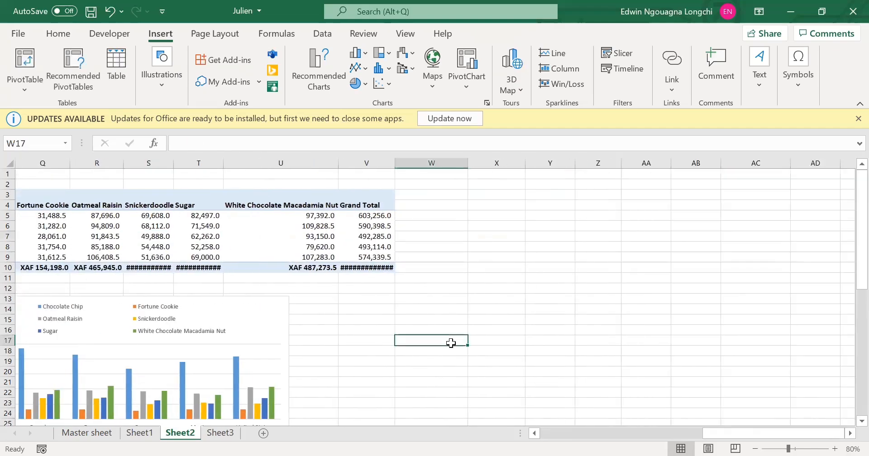
right_click(176, 436)
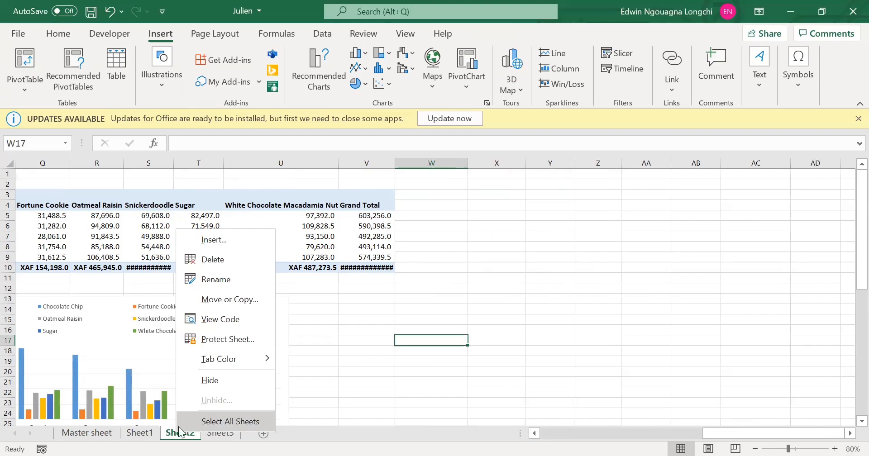
drag(180, 433, 229, 434)
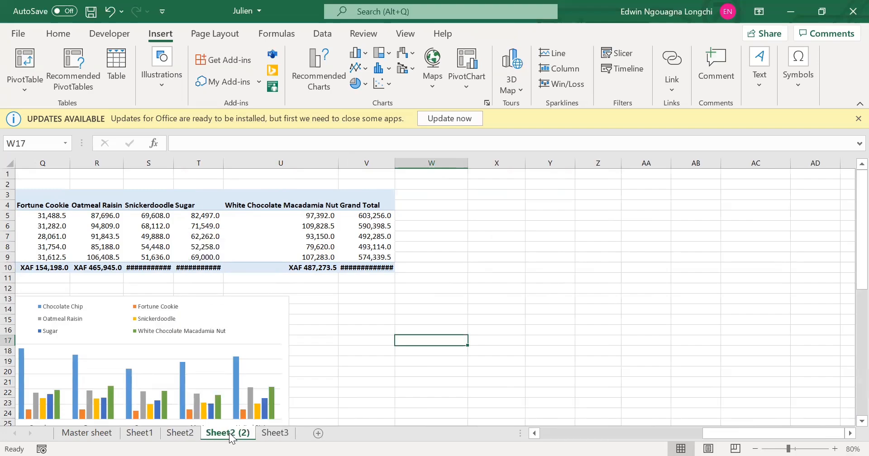
right_click(235, 435)
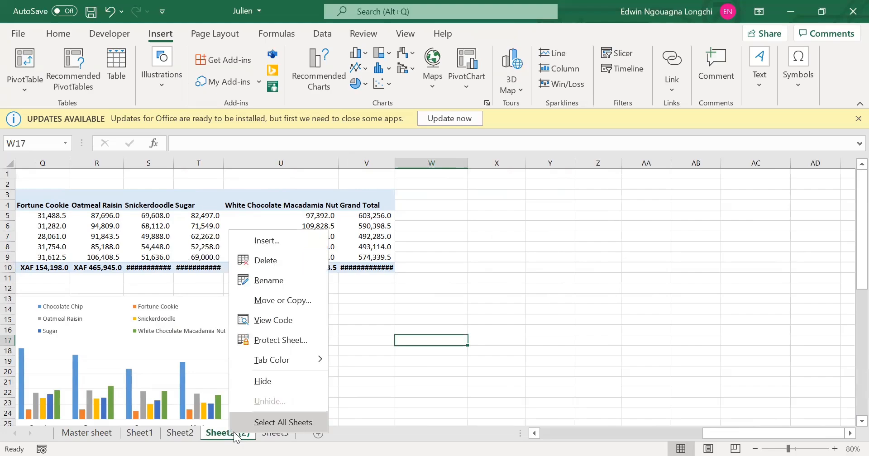
click(272, 423)
click(379, 382)
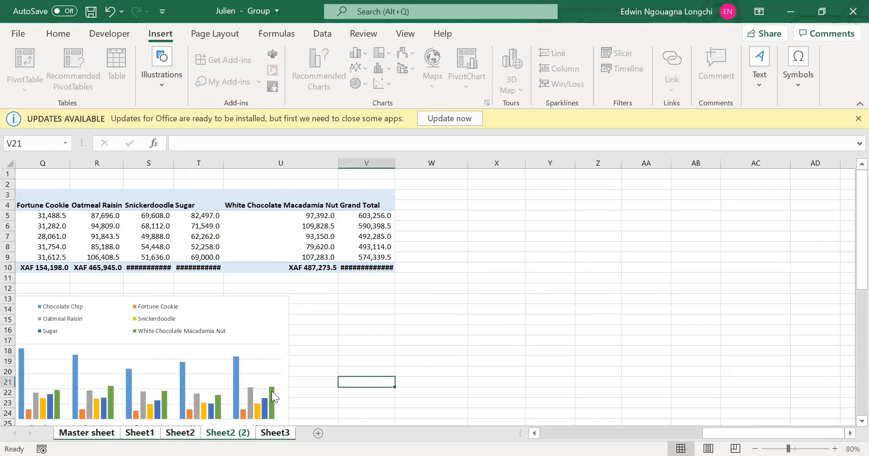
right_click(217, 435)
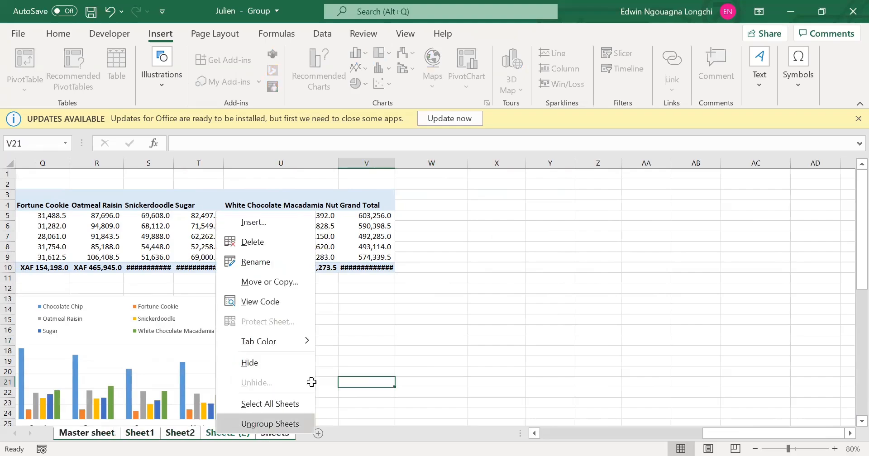
click(261, 426)
Replace the Country field with Date on the category axis of the profit pivot chart on Sheet2 (2), grouped by Years.
click(276, 335)
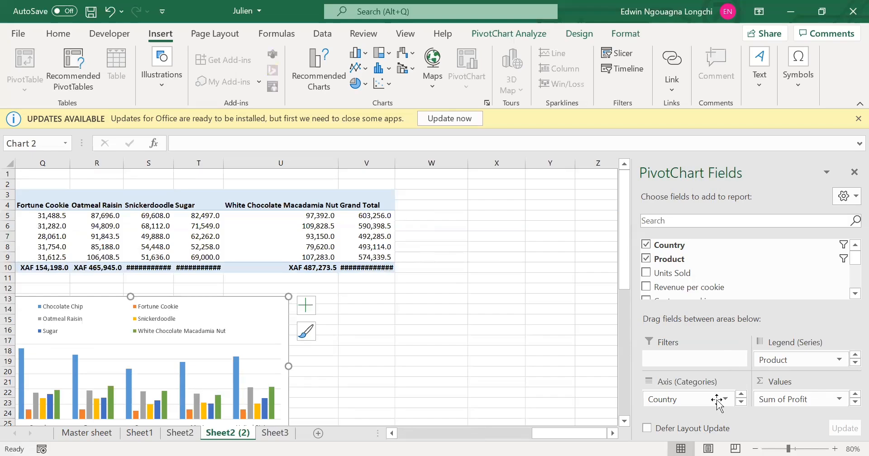
scroll(691, 283, down, 3)
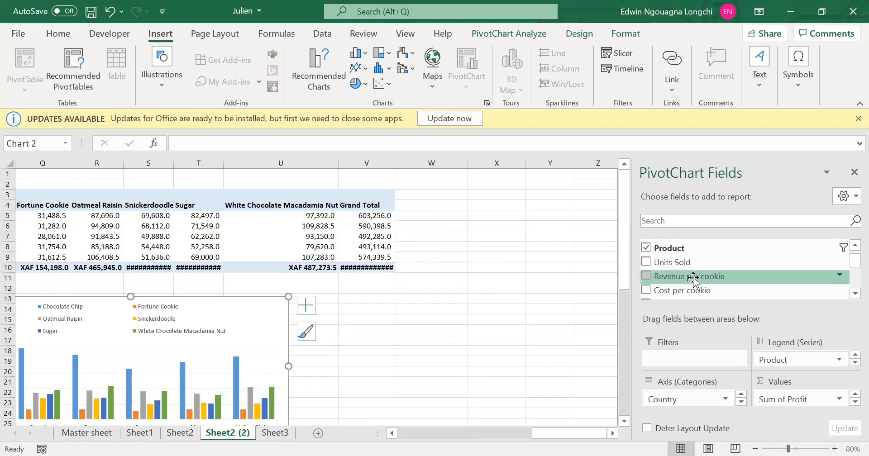
scroll(693, 279, down, 3)
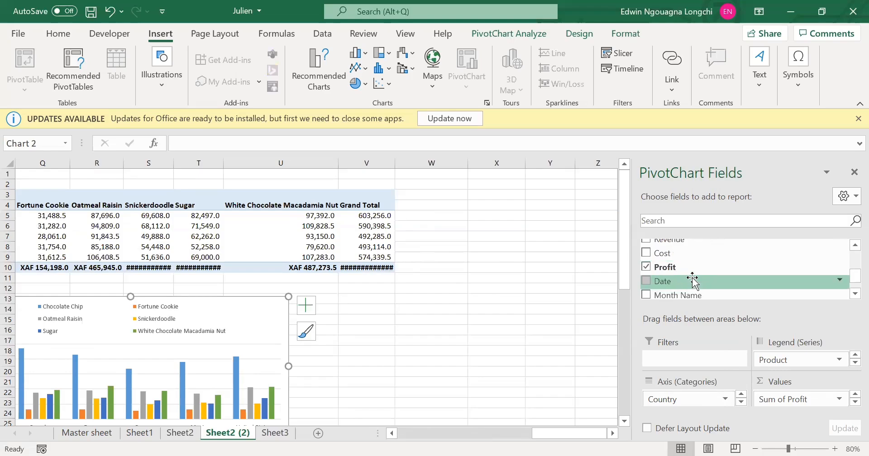
drag(706, 398, 671, 396)
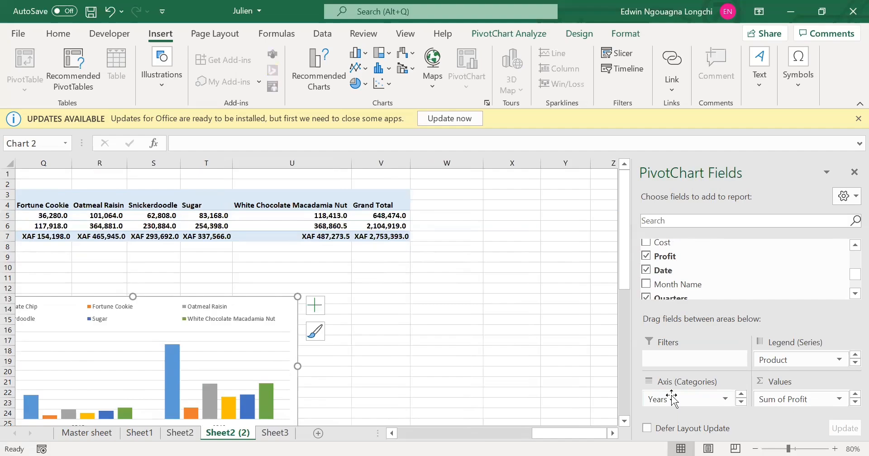
Change the profit pivot chart on Sheet2 (2) to a basic Line chart.
scroll(241, 373, down, 1)
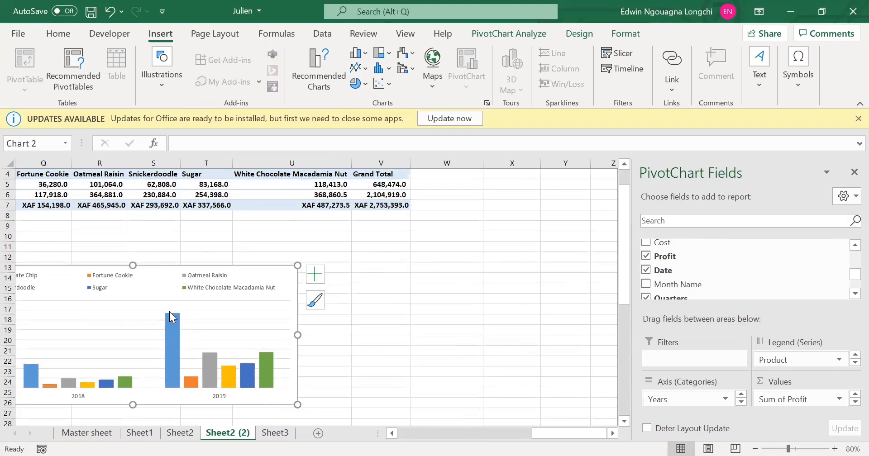
right_click(158, 269)
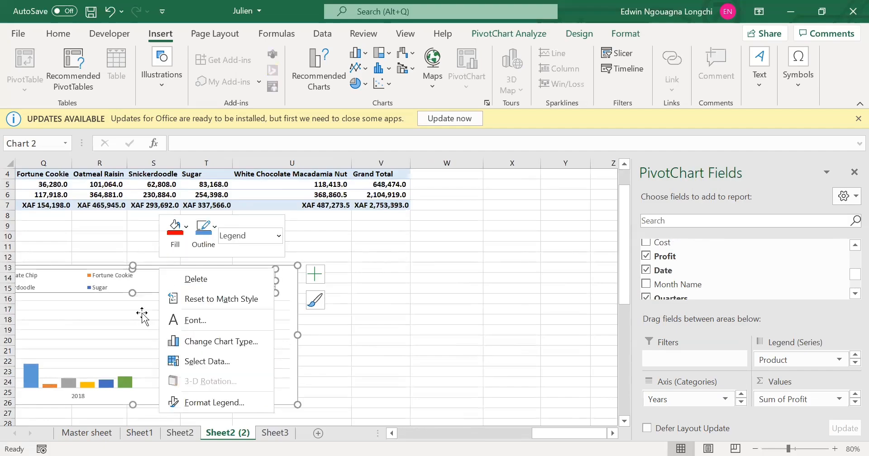
click(153, 265)
right_click(152, 266)
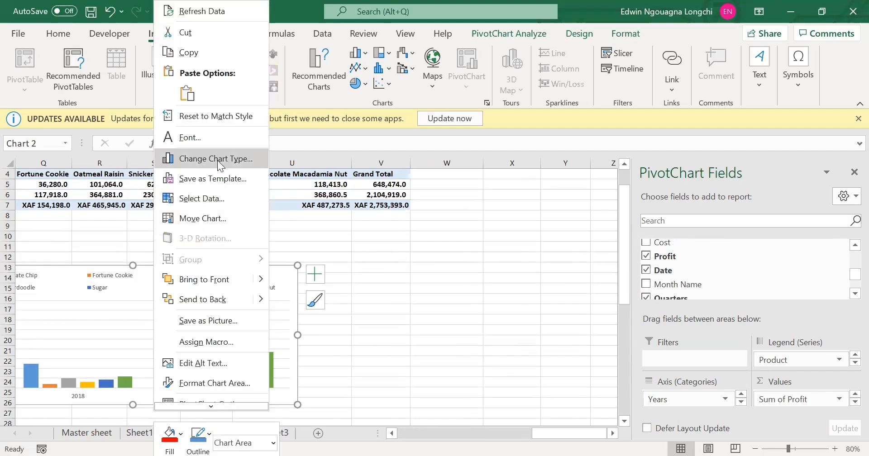
click(220, 165)
click(272, 130)
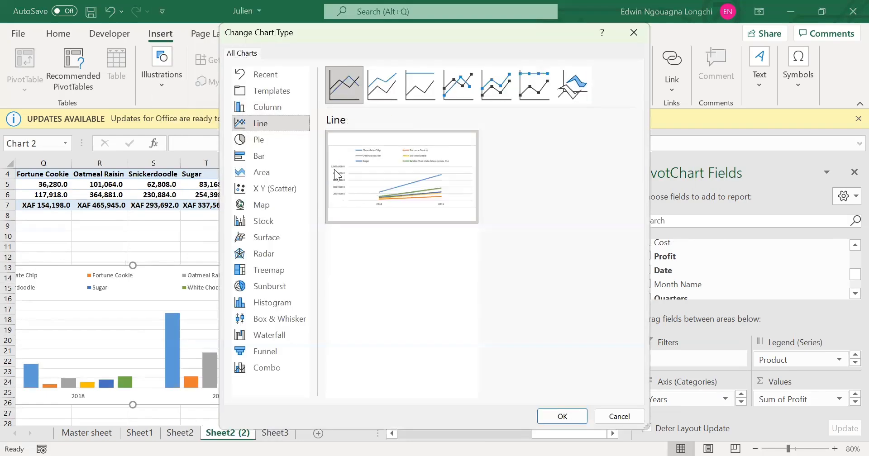
click(557, 412)
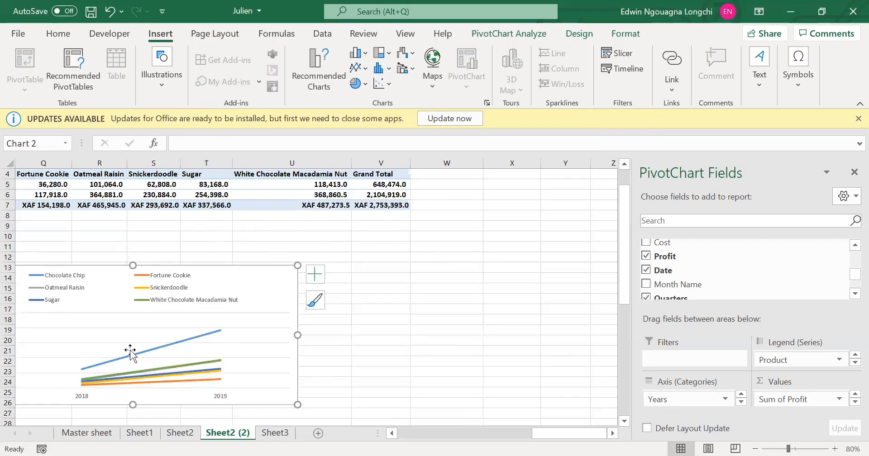
Remove the Product field from the legend series of the profit line chart on Sheet2 (2).
scroll(131, 350, down, 1)
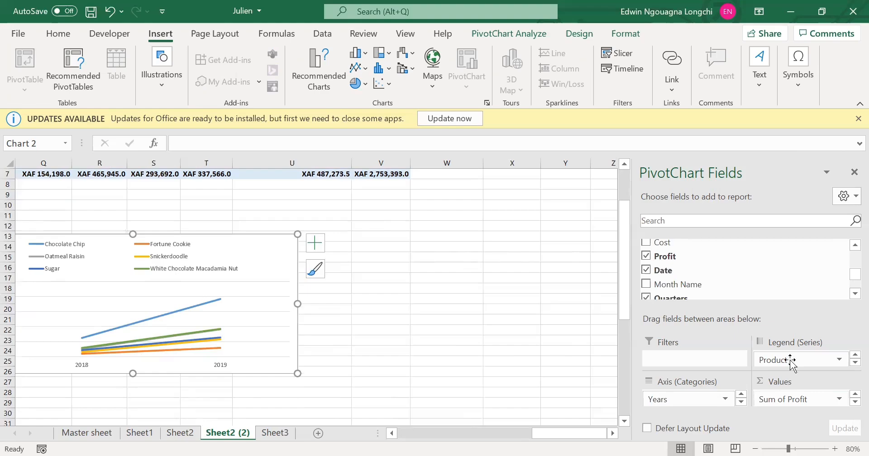
drag(792, 362, 704, 277)
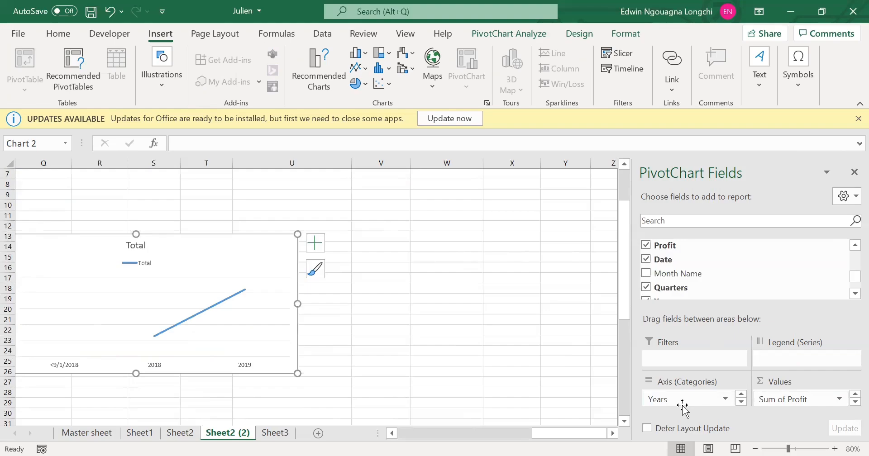
Add Month Name to the profit line chart's category axis and remove the Years field from it.
drag(684, 406, 682, 290)
scroll(681, 290, down, 1)
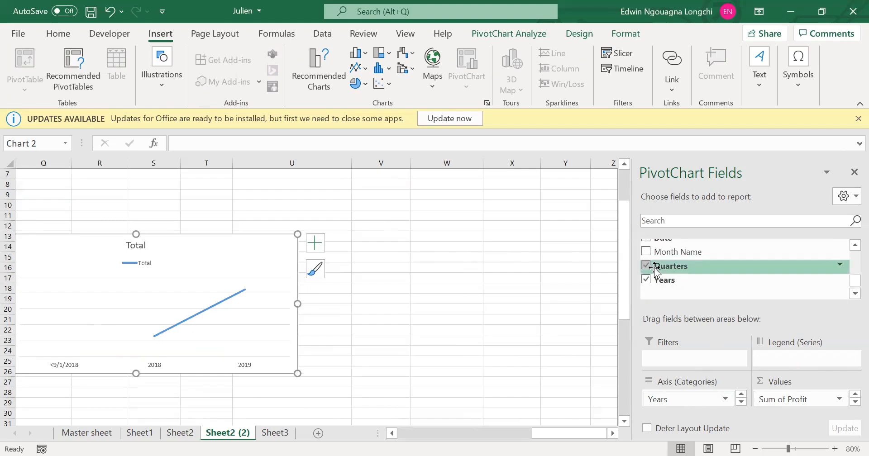
scroll(670, 272, up, 1)
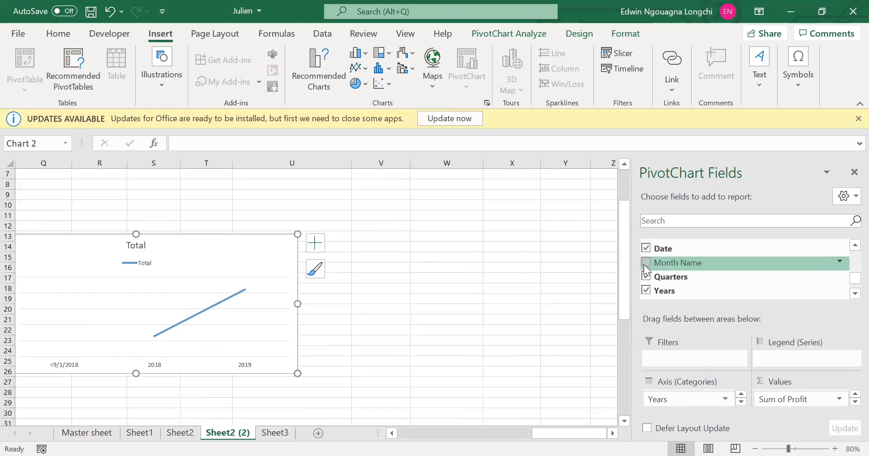
click(646, 263)
drag(646, 268, 687, 398)
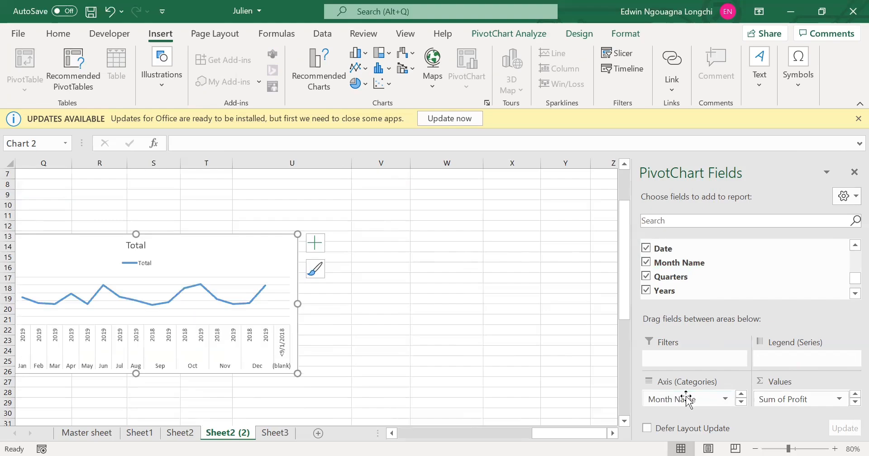
click(744, 404)
drag(722, 402, 733, 288)
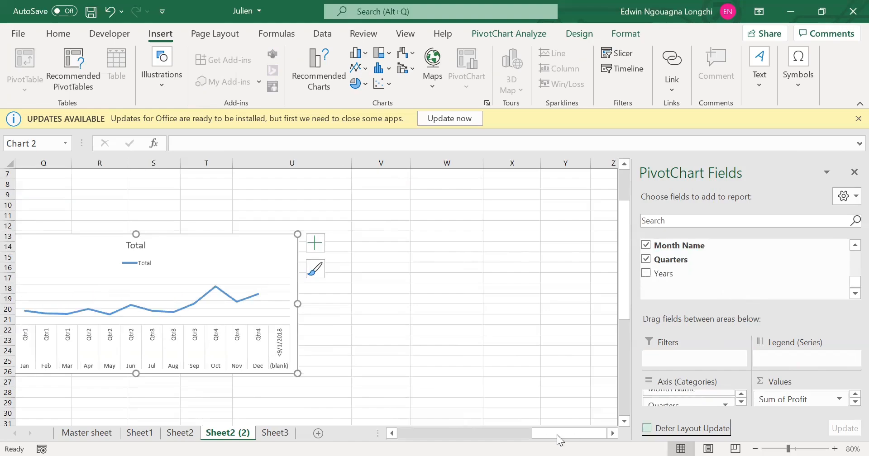
Copy the monthly profit line chart into Sheet3 at cell O20 and close its field list.
mouse_move(558, 436)
mouse_down()
mouse_move(501, 436)
mouse_move(543, 435)
mouse_up()
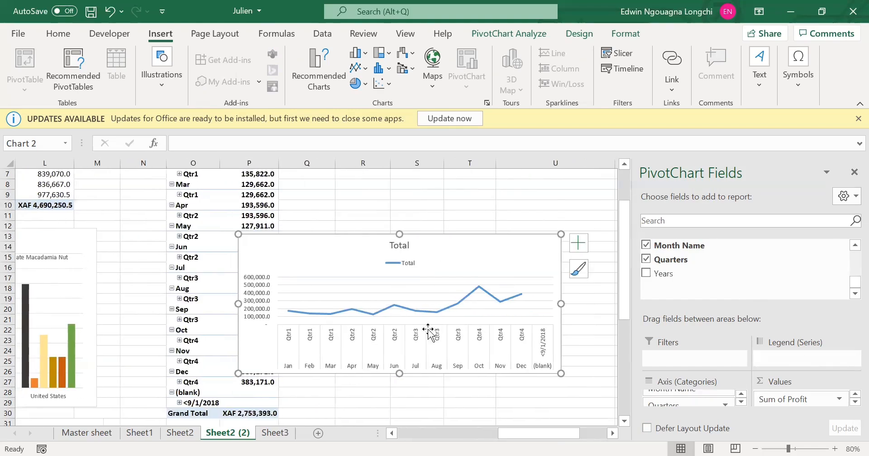
click(476, 339)
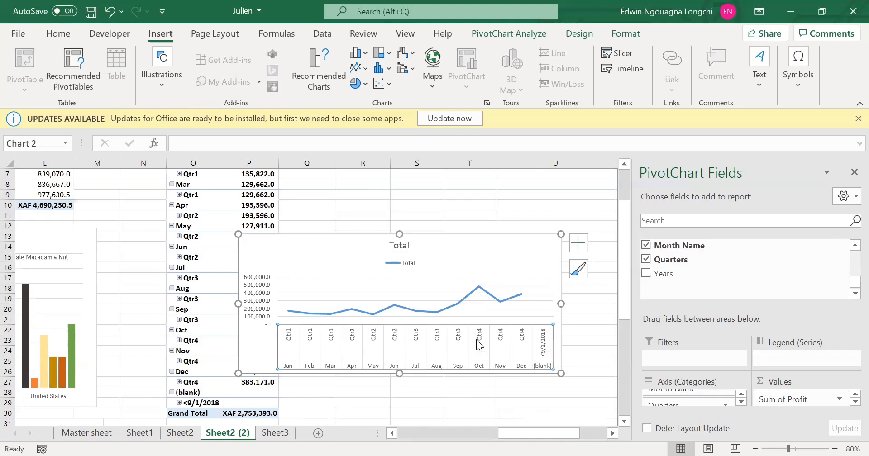
click(451, 235)
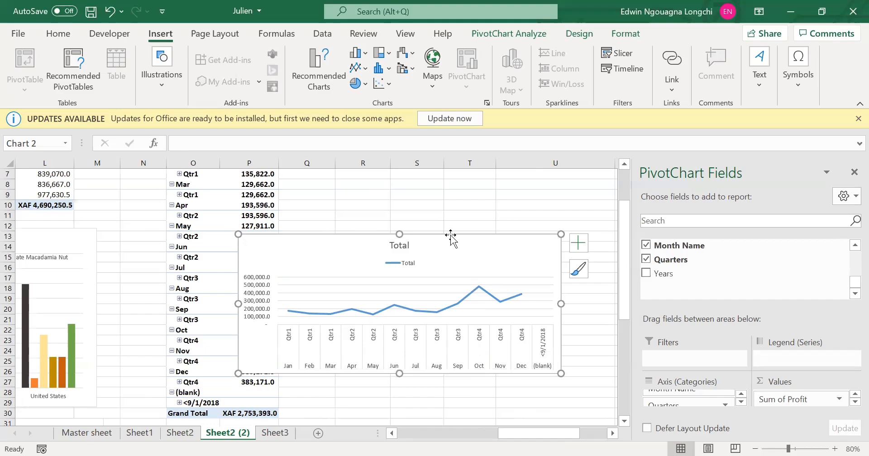
click(280, 433)
click(646, 329)
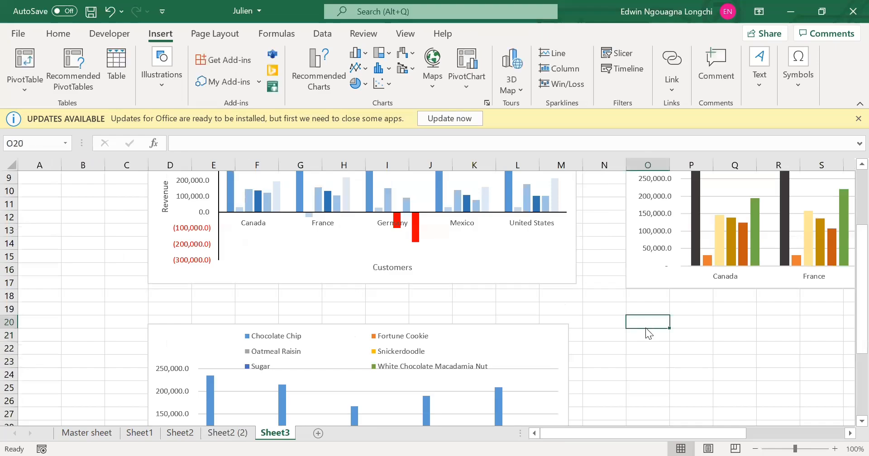
key(ctrl+v)
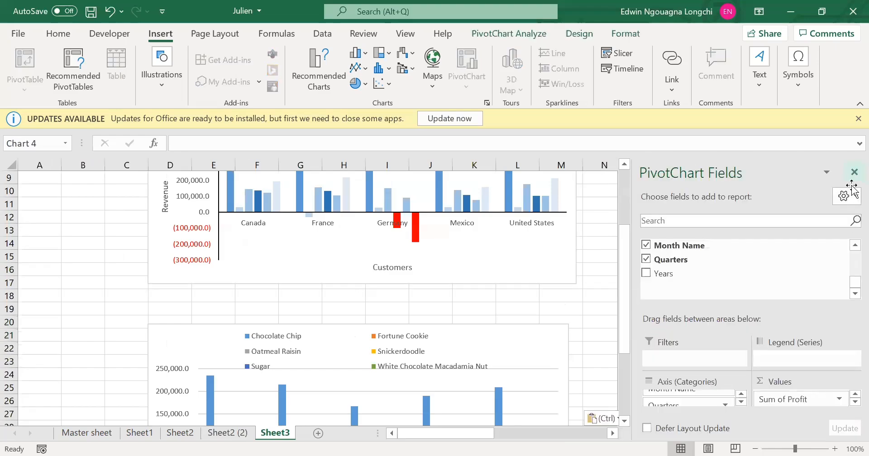
click(855, 172)
Insert a Date timeline for the monthly profit line chart on Sheet3.
scroll(117, 268, up, 2)
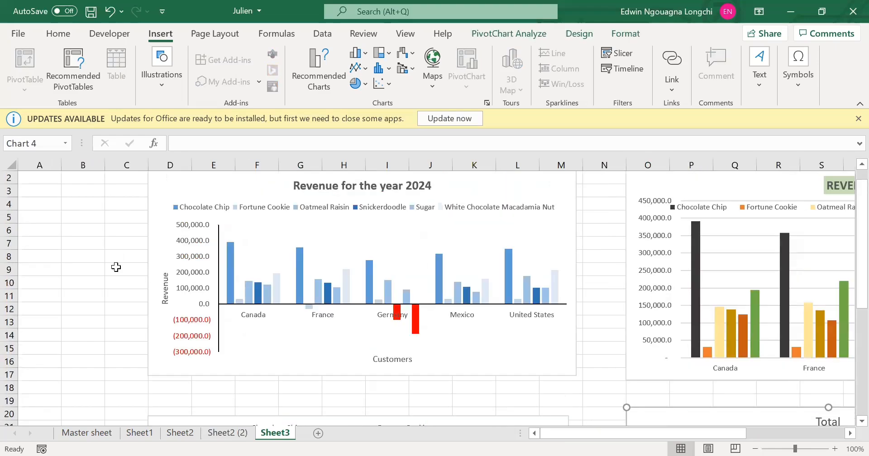
scroll(663, 390, down, 1)
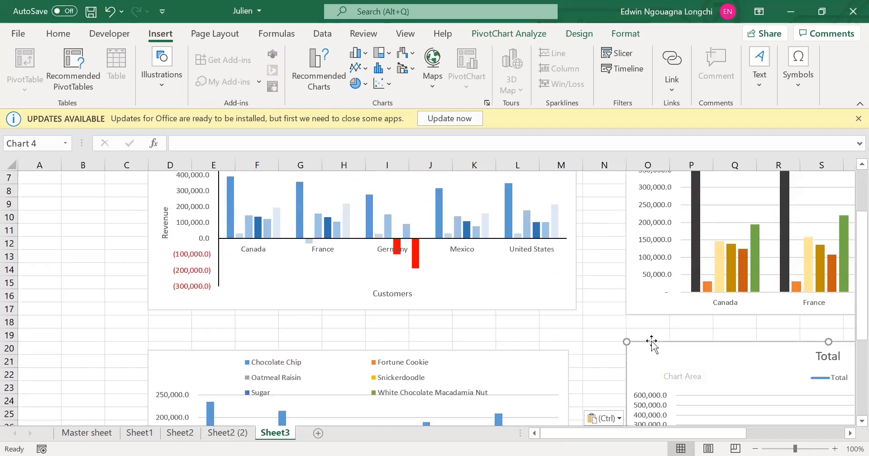
scroll(627, 343, up, 2)
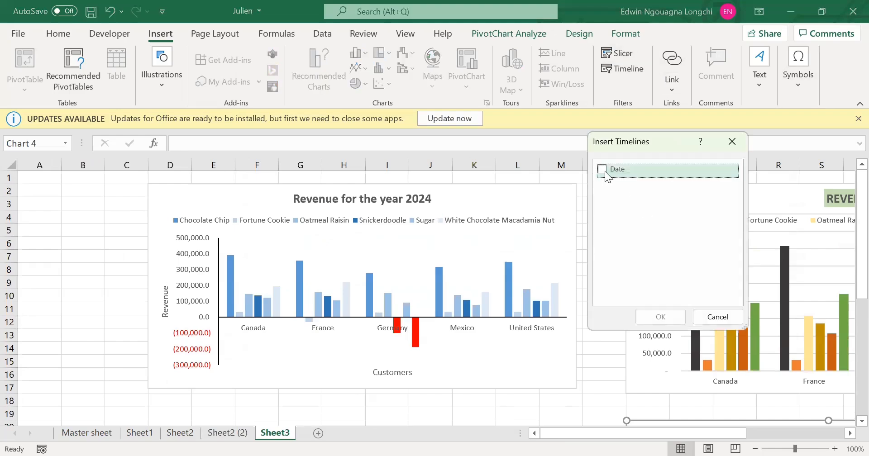
click(602, 169)
click(656, 316)
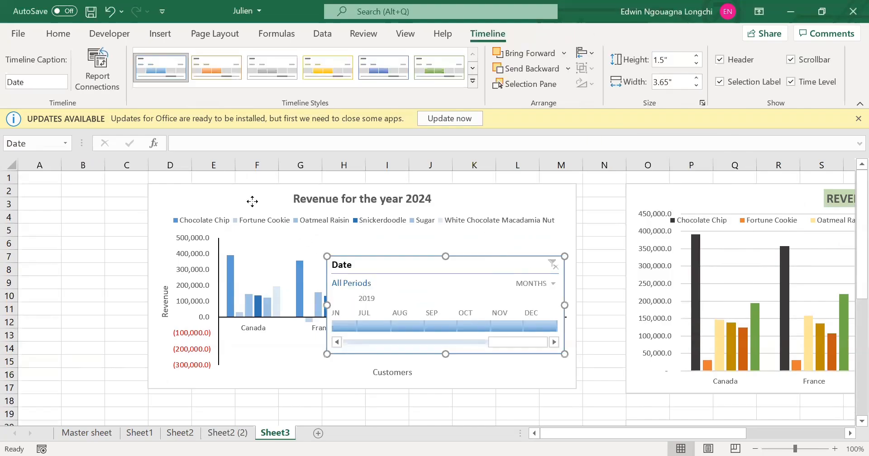
Move the Date timeline to the sheet corner at cell A1 and narrow it to 1.83" to fit beside the revenue chart.
drag(252, 201, 132, 151)
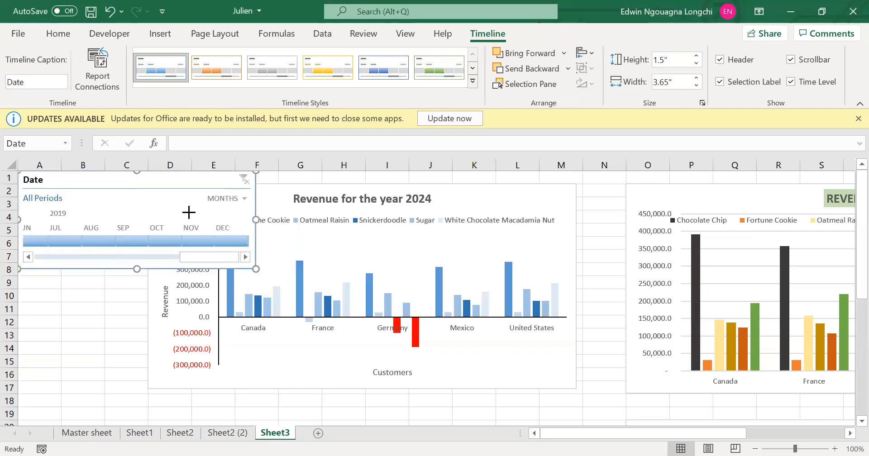
drag(256, 220, 138, 220)
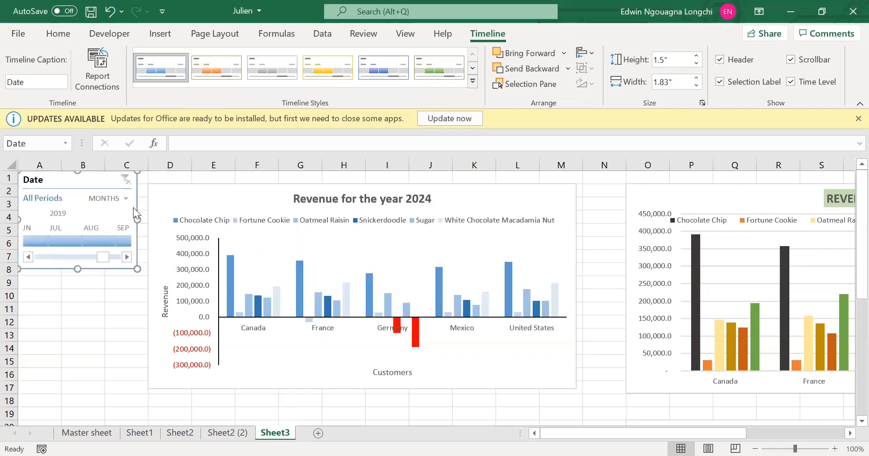
click(88, 336)
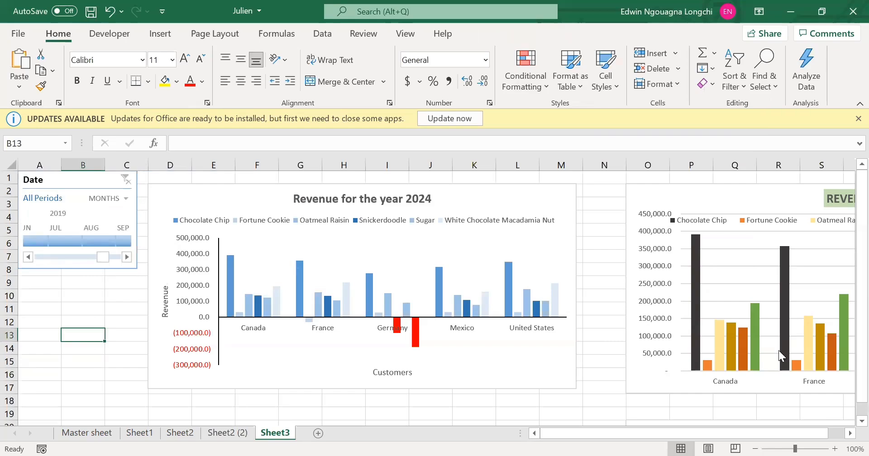
Zoom Sheet3 out to 60% to fit all four charts and the timeline in view.
scroll(747, 362, down, 2)
scroll(744, 364, down, 1)
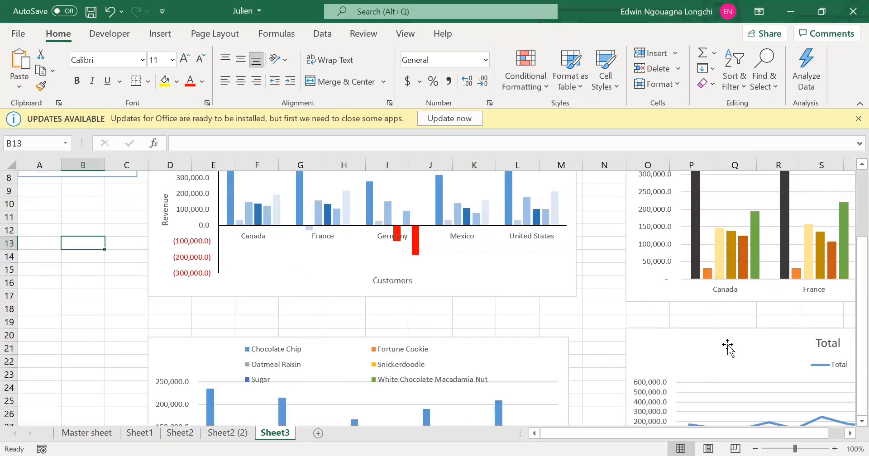
click(713, 329)
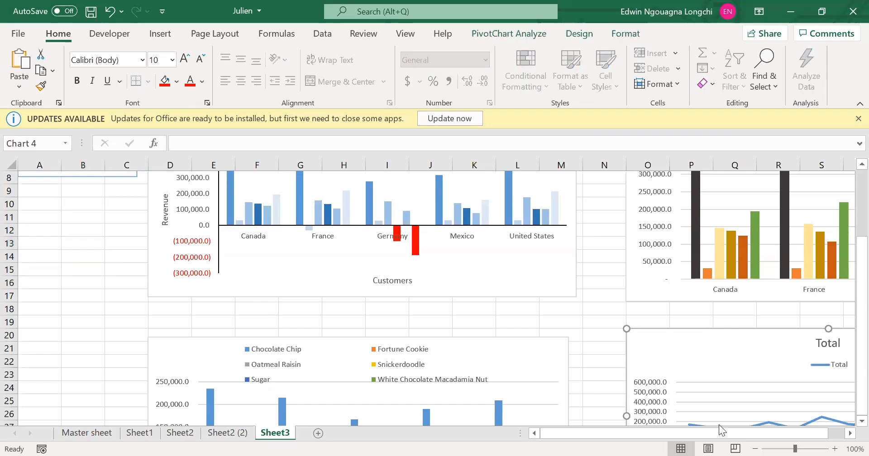
click(756, 448)
click(756, 449)
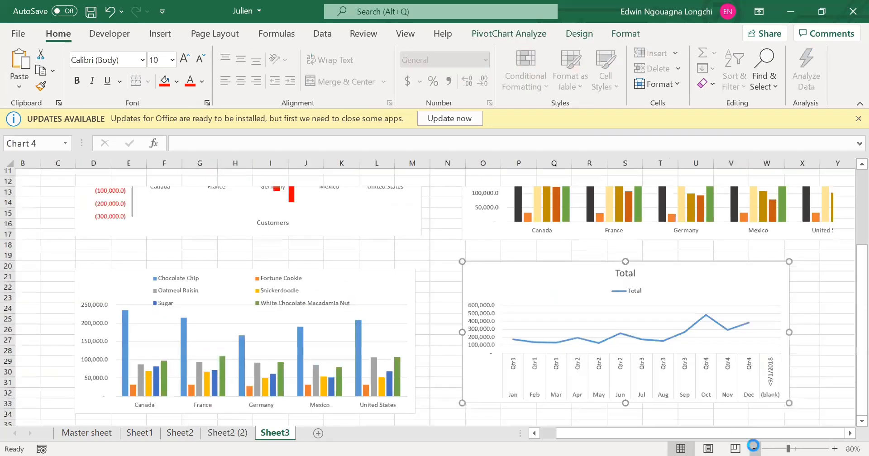
click(755, 449)
click(756, 449)
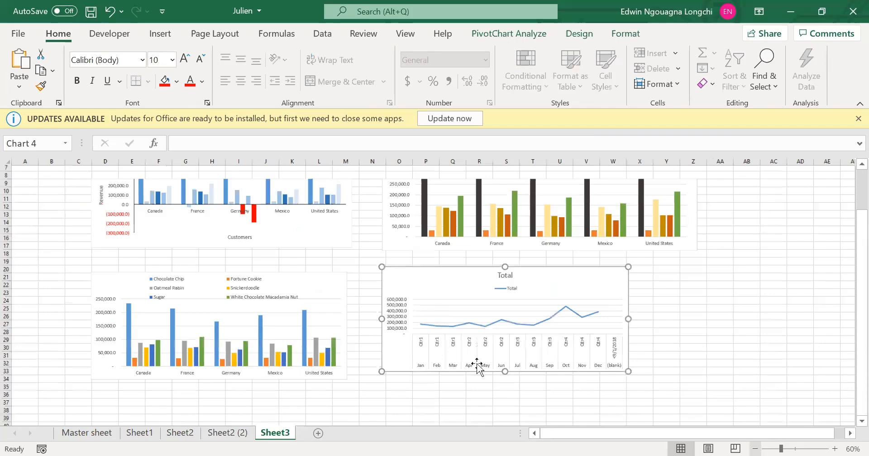
scroll(477, 365, up, 2)
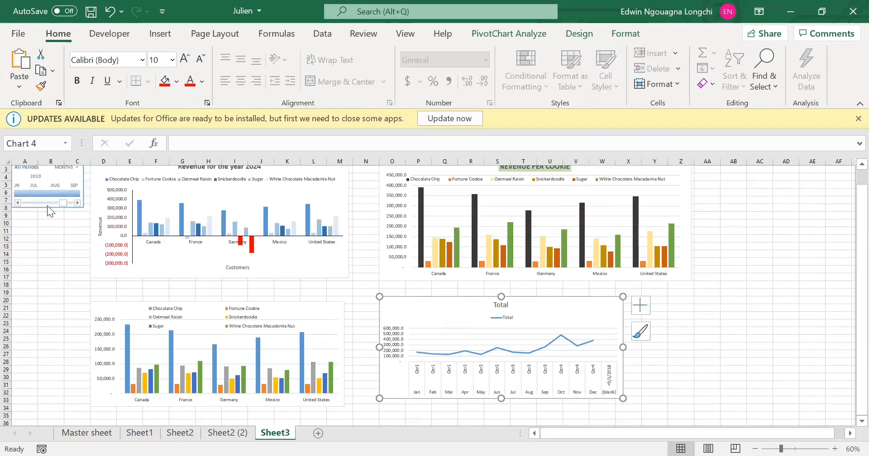
Filter the profit line chart through the Date timeline to single months of 2019 in turn, from June to November.
click(23, 191)
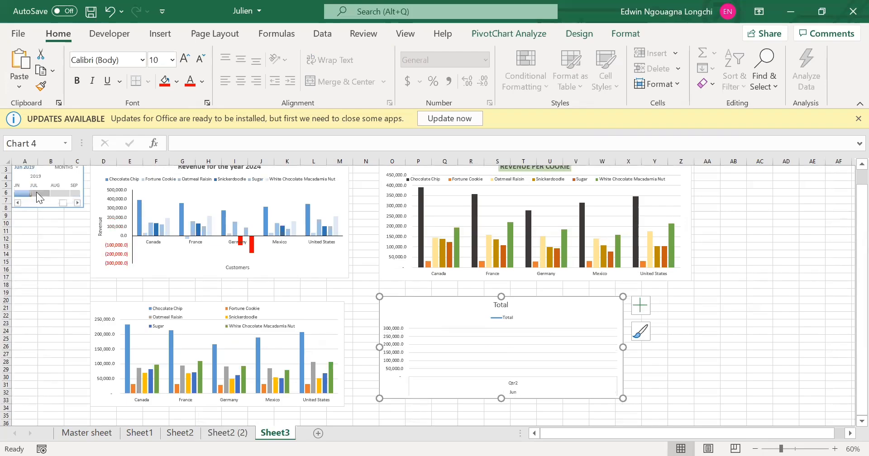
click(59, 195)
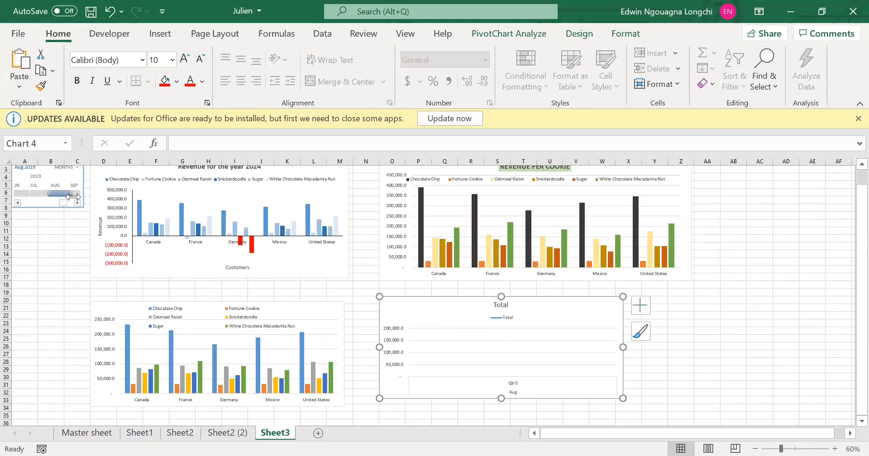
click(75, 193)
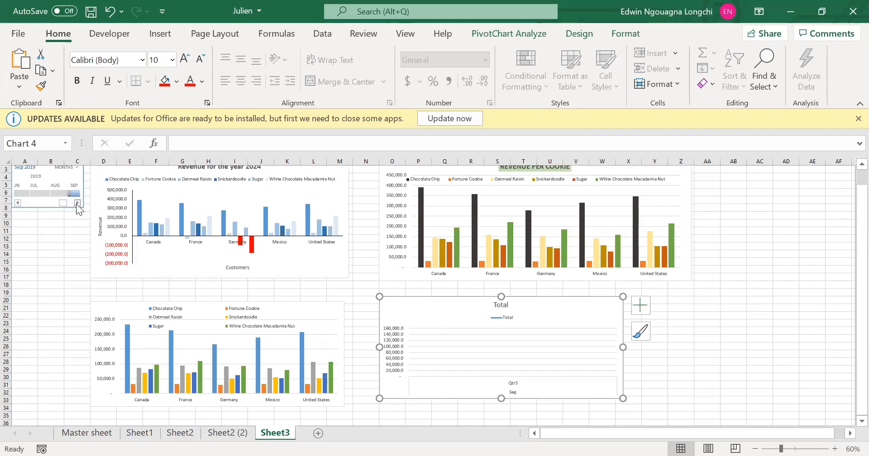
click(77, 203)
click(40, 194)
click(62, 194)
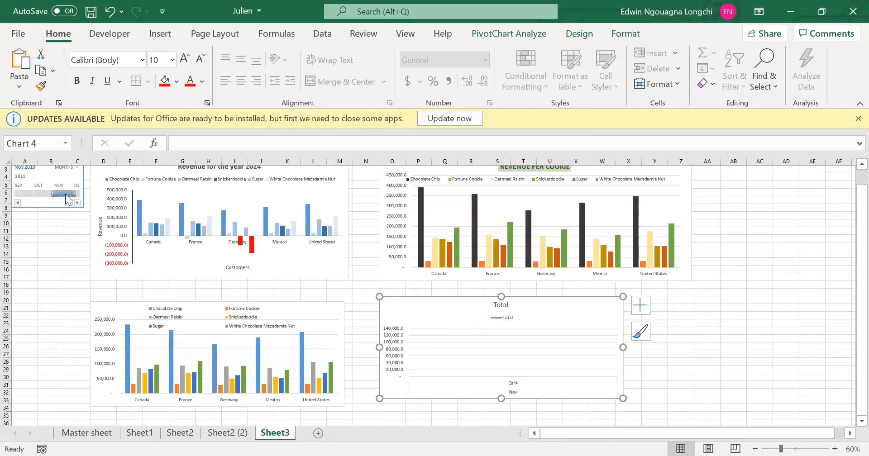
Select December 2019 on the Date timeline, compare it with November, and extend the range to Nov - Dec 2019.
click(77, 203)
click(65, 194)
scroll(66, 196, up, 1)
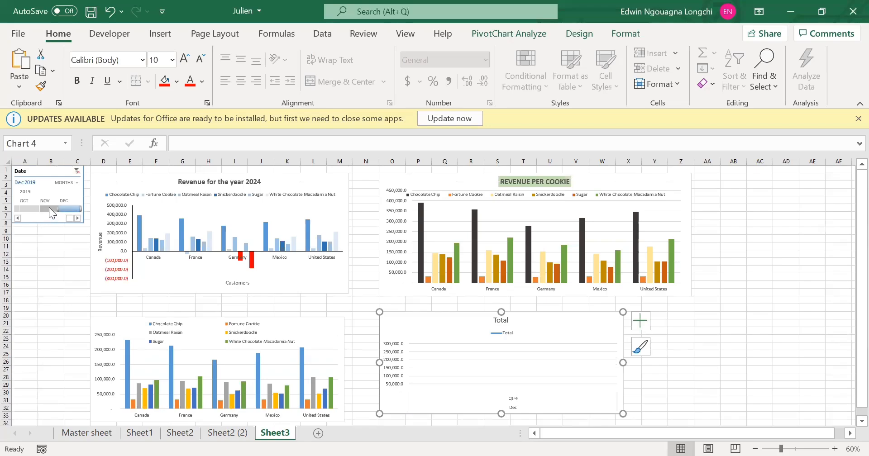
click(49, 208)
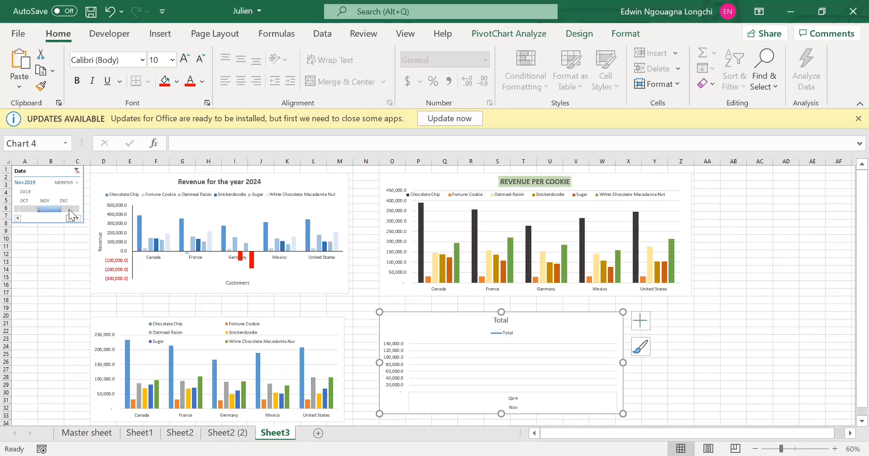
click(69, 208)
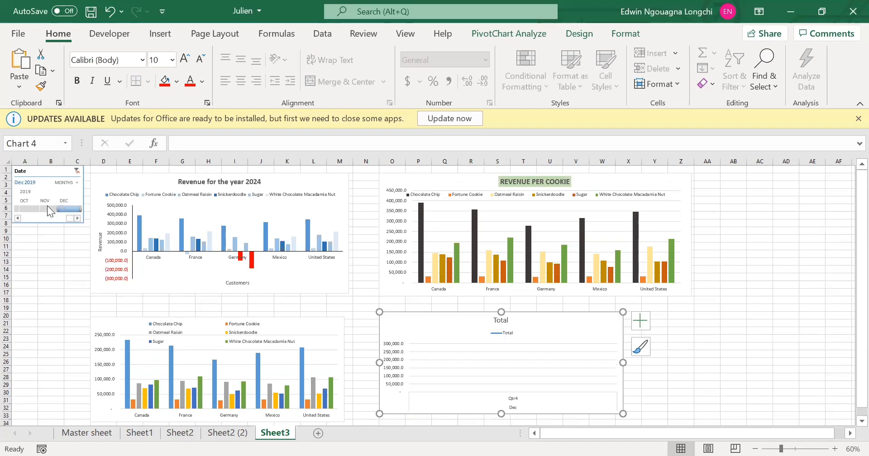
drag(48, 205, 48, 205)
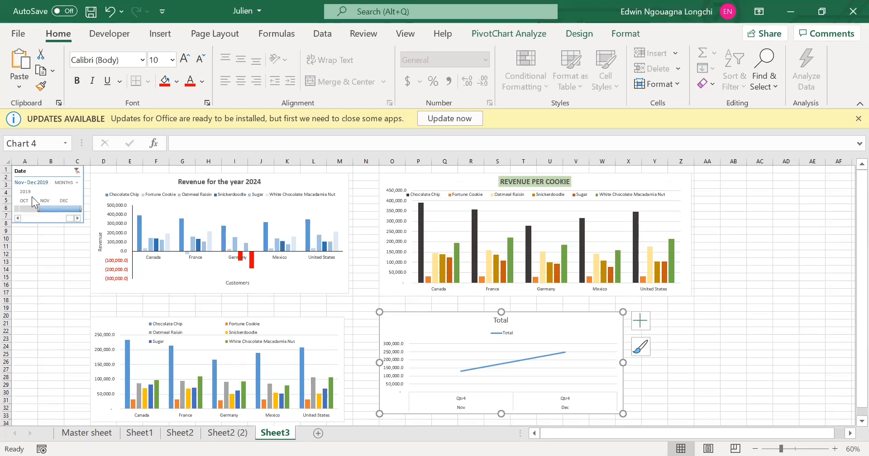
Change the time level of the Date timeline from months to years.
click(17, 219)
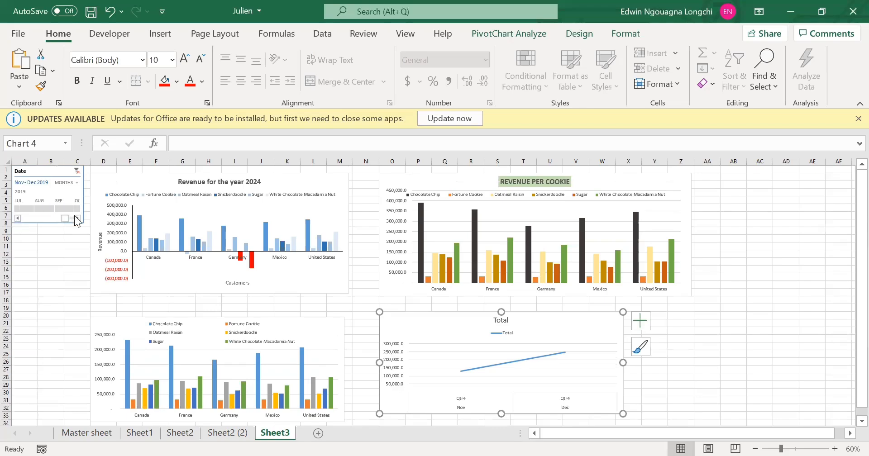
click(78, 218)
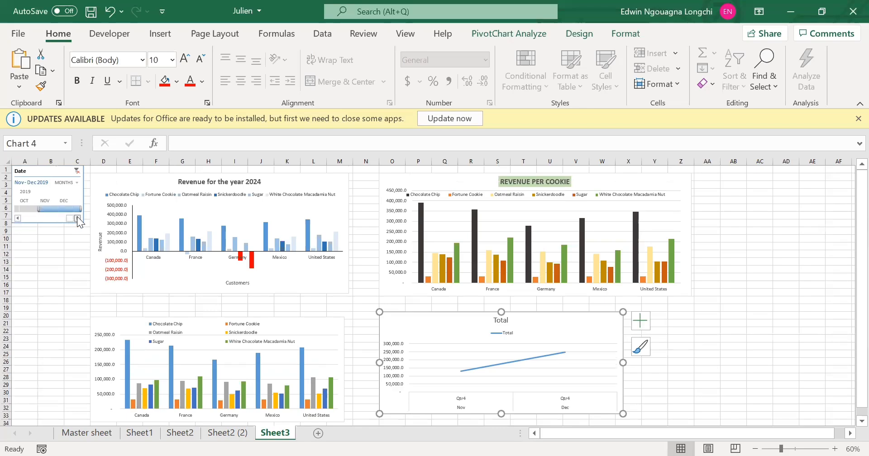
click(24, 191)
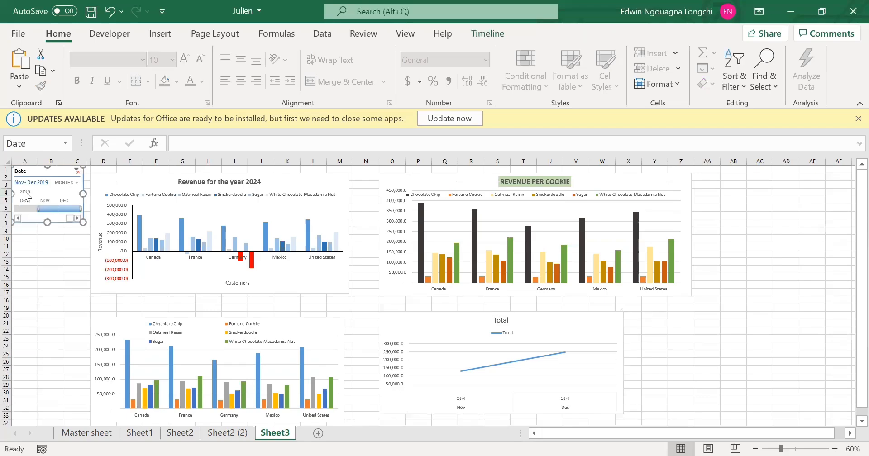
click(64, 183)
click(92, 202)
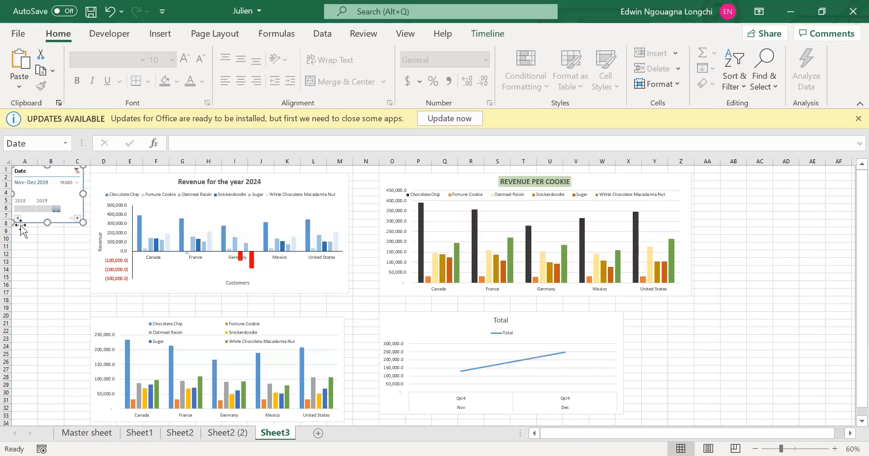
Extend the Date timeline selection to cover 2018 - 2019 and select the profit line chart.
drag(30, 212, 36, 212)
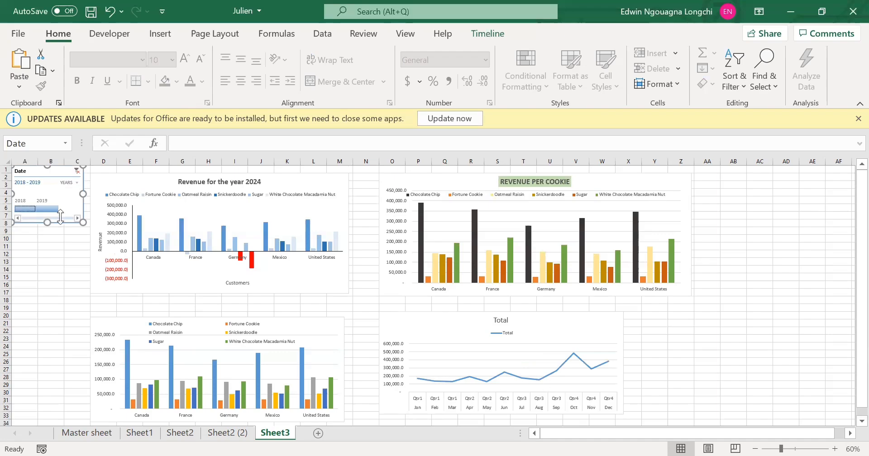
click(447, 317)
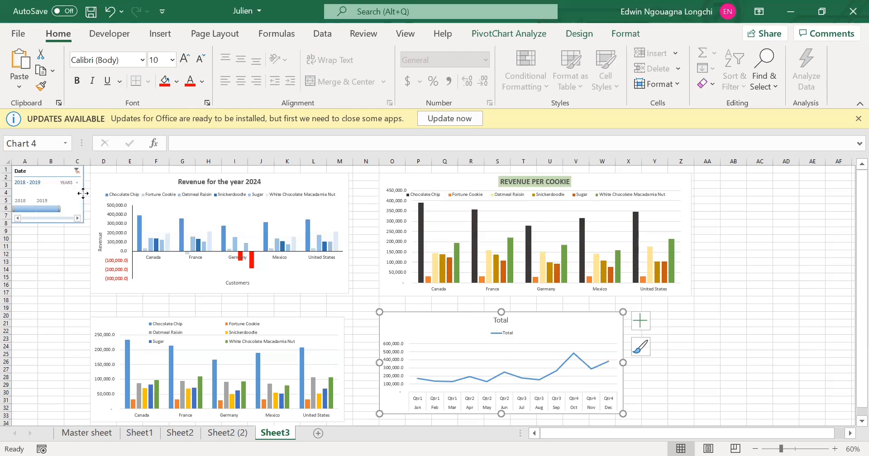
Connect the Date timeline to PivotTable1, PivotTable2 and PivotTable3 on both Sheet2 and Sheet2 (2) through its report connections.
right_click(86, 218)
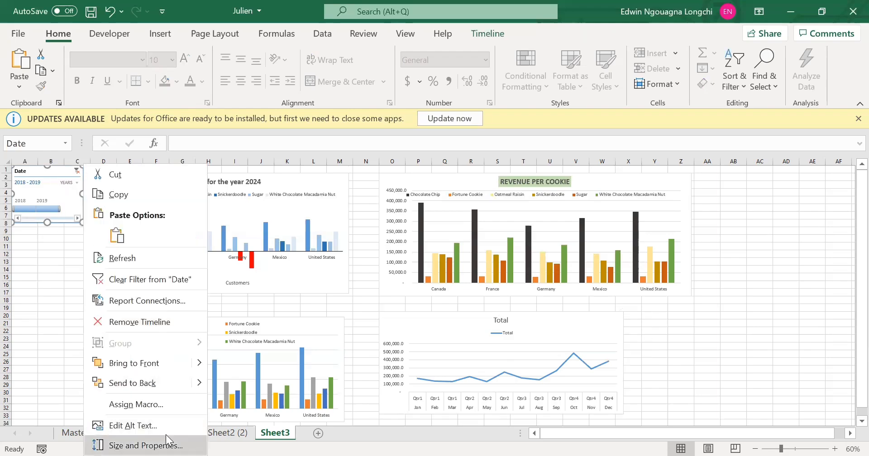
click(165, 302)
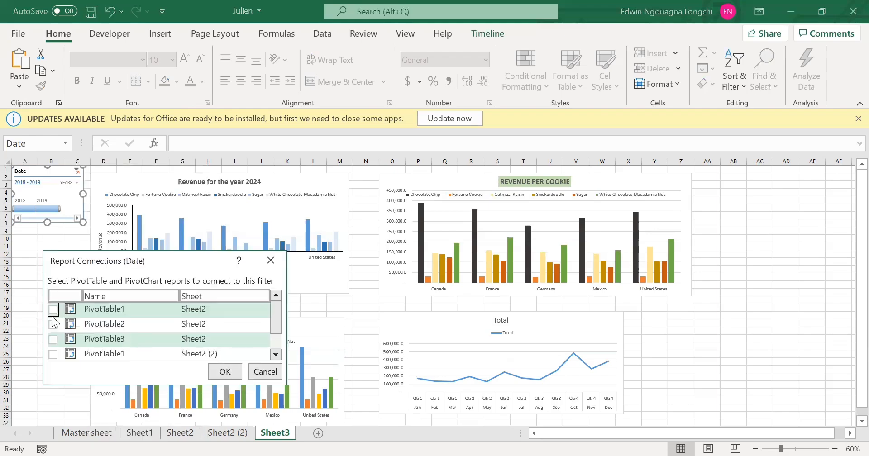
scroll(108, 341, down, 2)
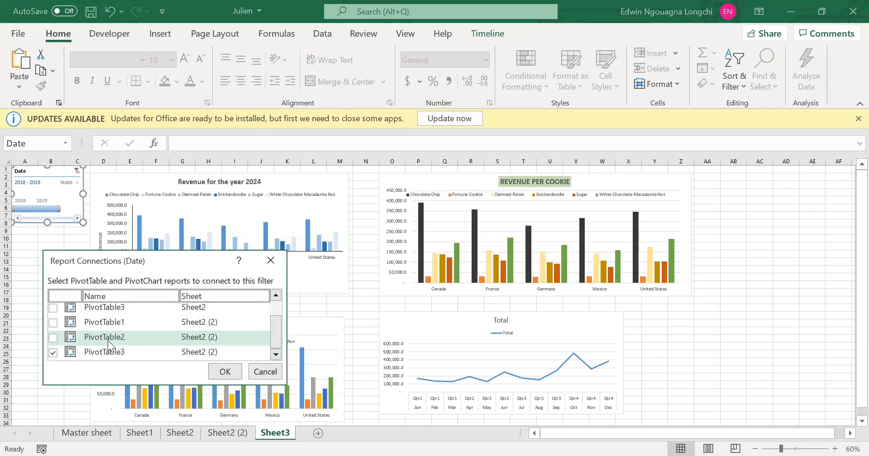
click(53, 337)
click(53, 323)
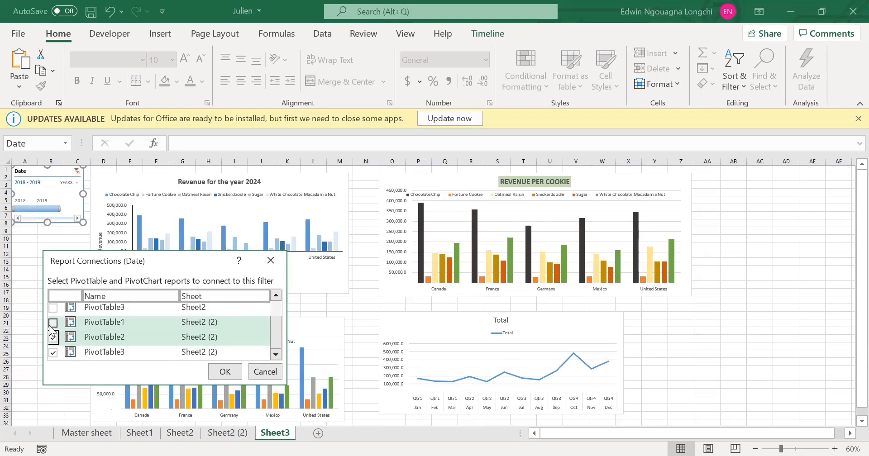
scroll(90, 343, up, 2)
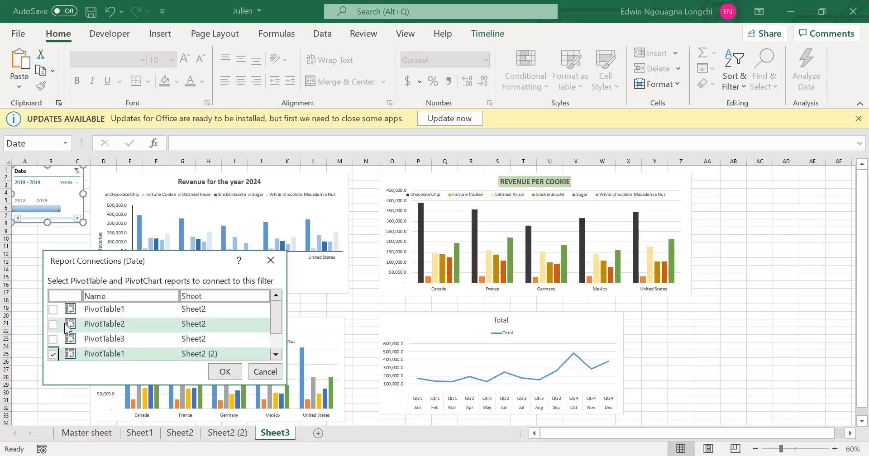
click(53, 309)
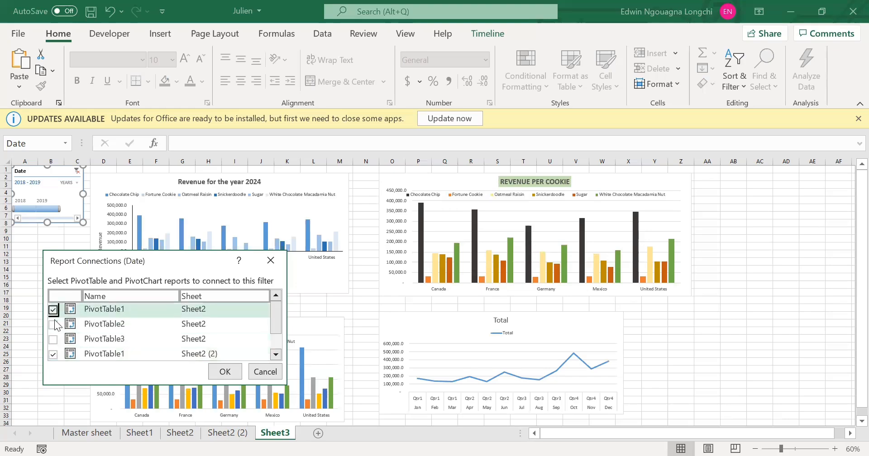
click(53, 324)
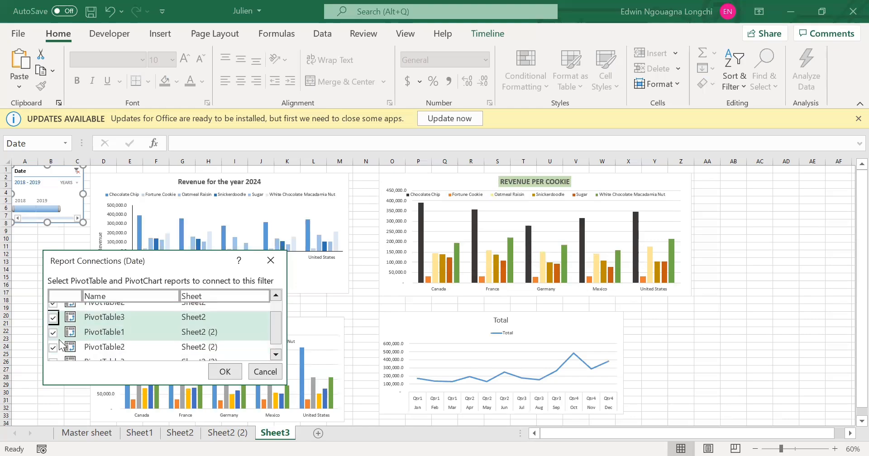
click(59, 340)
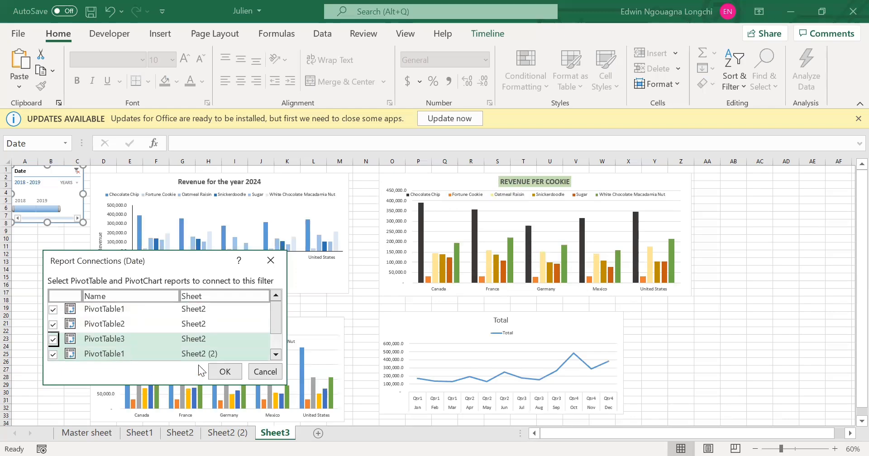
scroll(136, 338, down, 1)
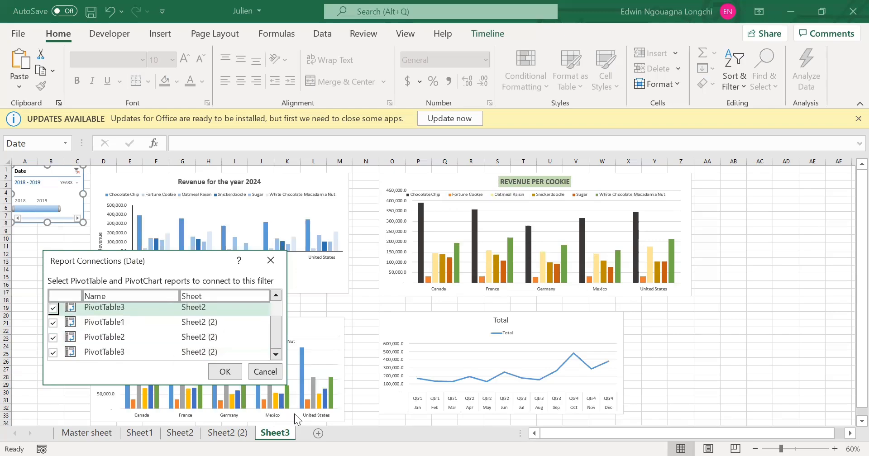
click(225, 372)
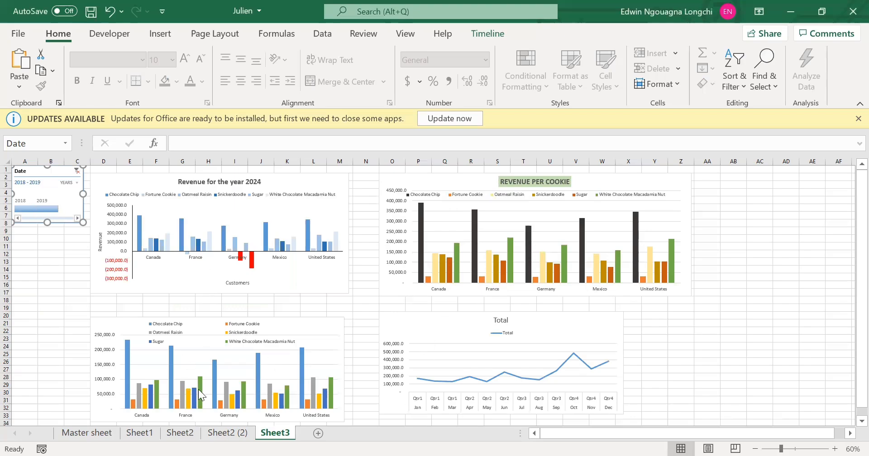
Filter the connected charts to 2019, and at the timeline's quarters level to Q4 2018 and Q1 2019 in turn.
click(48, 208)
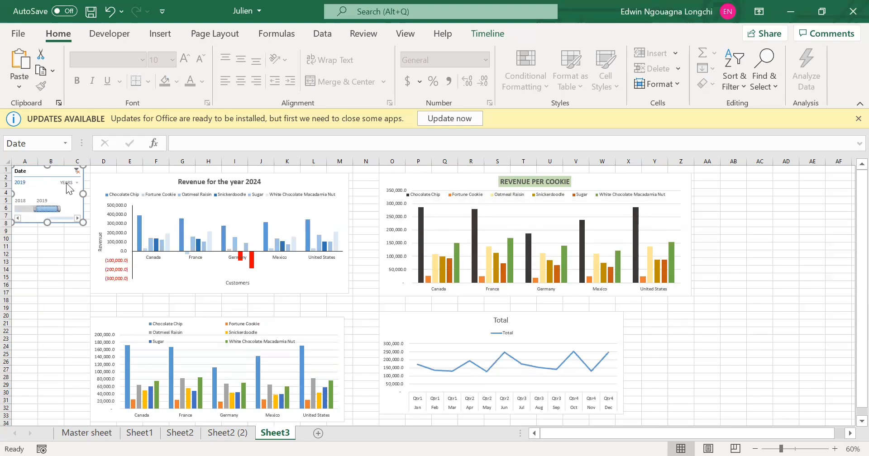
click(67, 182)
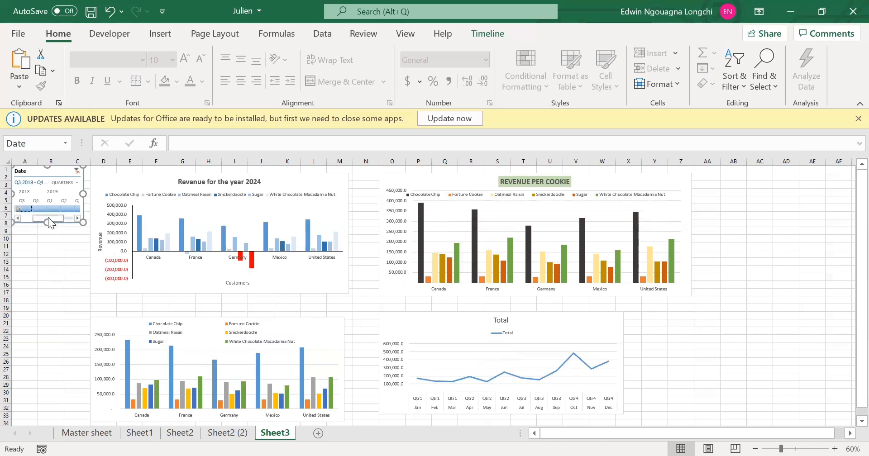
drag(34, 219, 17, 207)
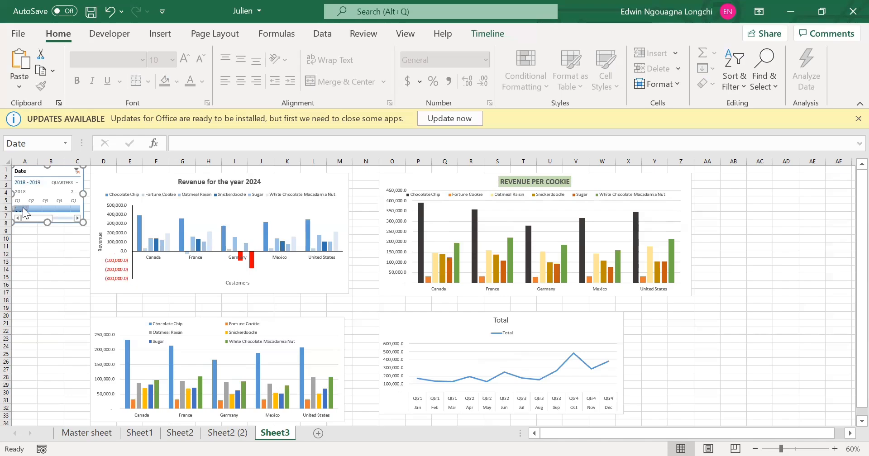
click(59, 208)
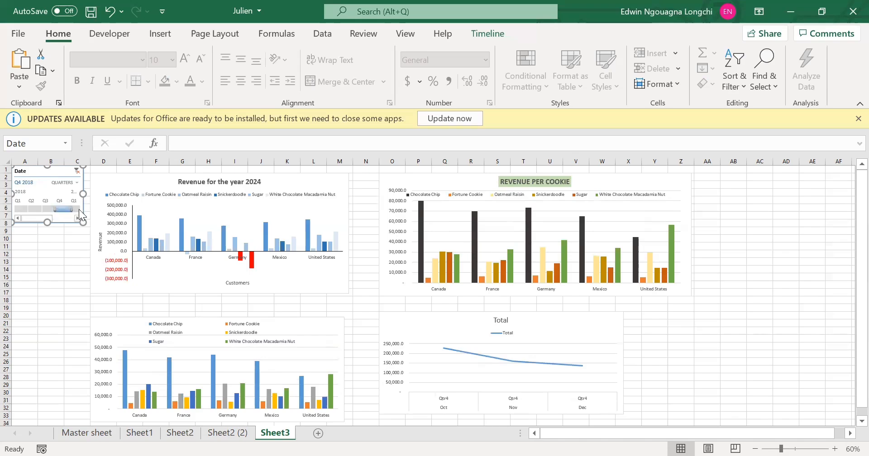
click(80, 210)
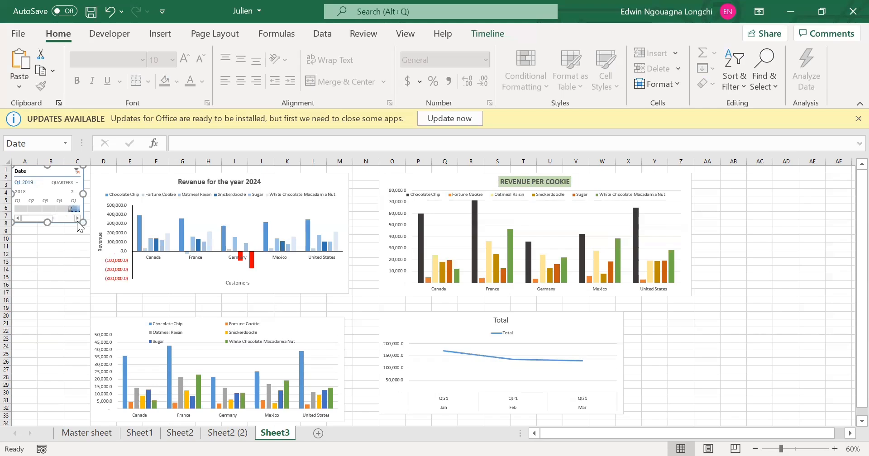
click(79, 217)
click(79, 218)
click(79, 218)
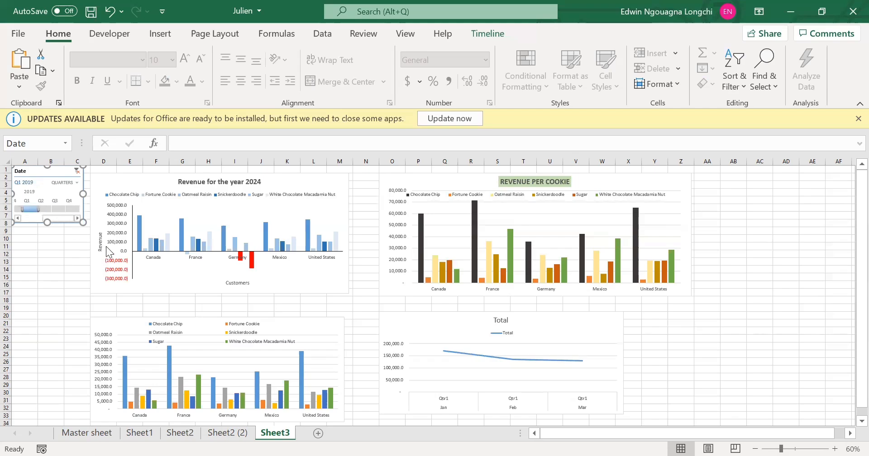
Set the Date timeline's time level back to years and compare 2019 with the full 2018 - 2019 range.
click(65, 183)
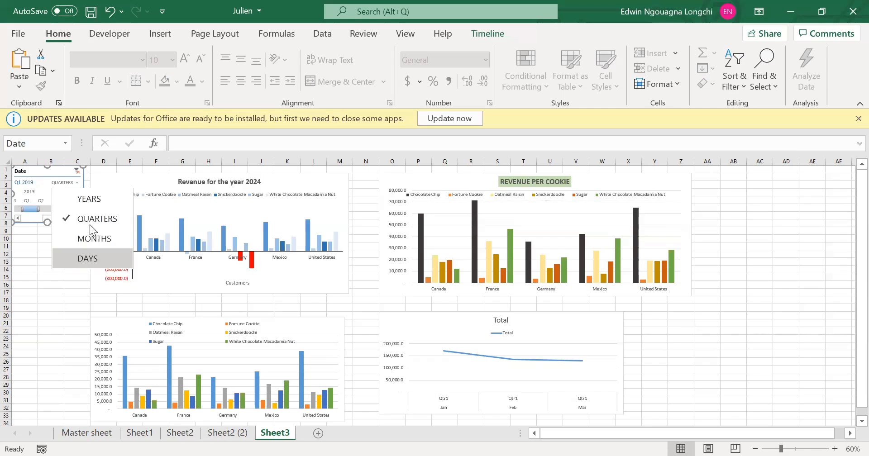
click(87, 199)
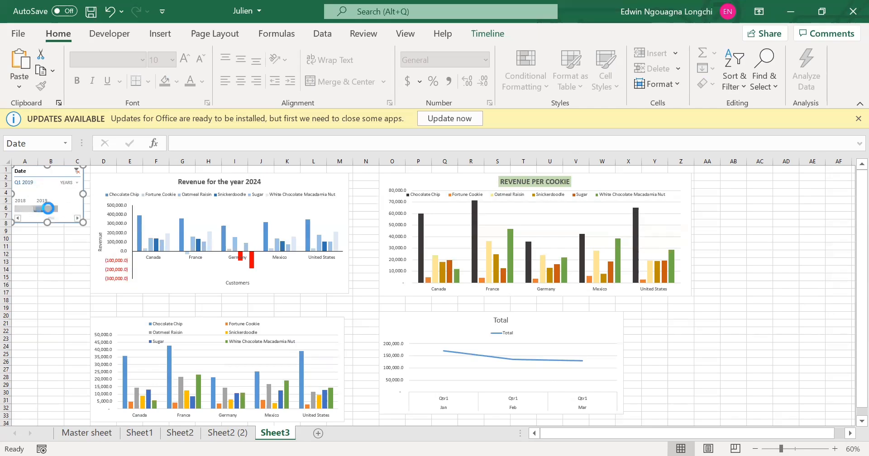
click(48, 208)
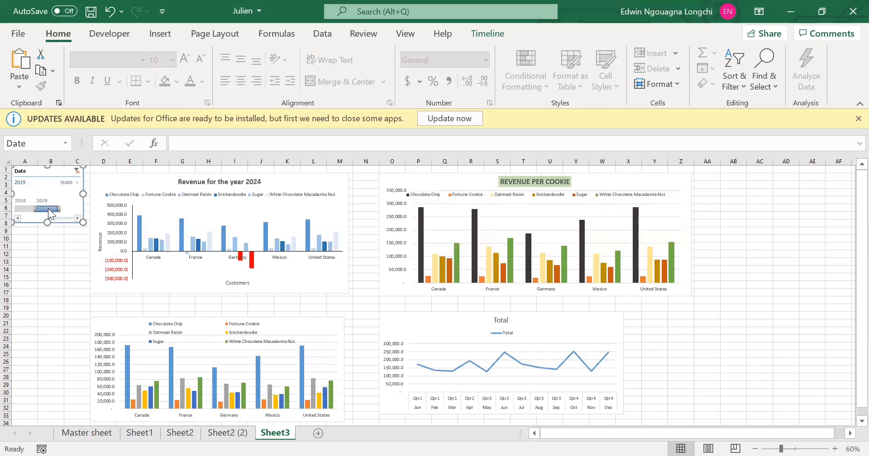
shift+click(20, 209)
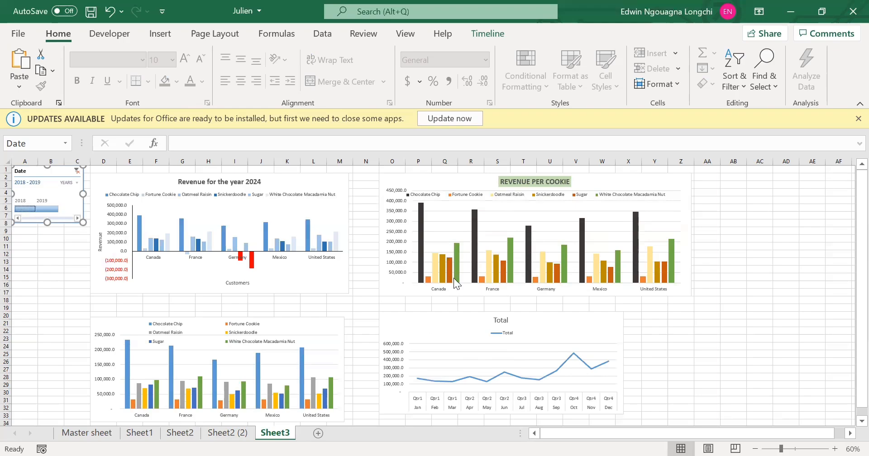
Filter the connected charts to 2019 and to 2018 in turn on the Date timeline, leaving 2018 selected, and deselect the timeline.
mouse_move(454, 278)
click(48, 209)
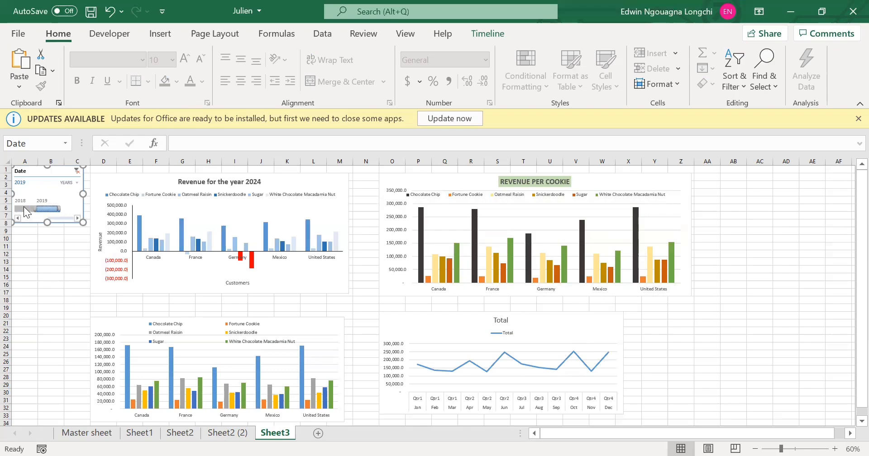
click(25, 209)
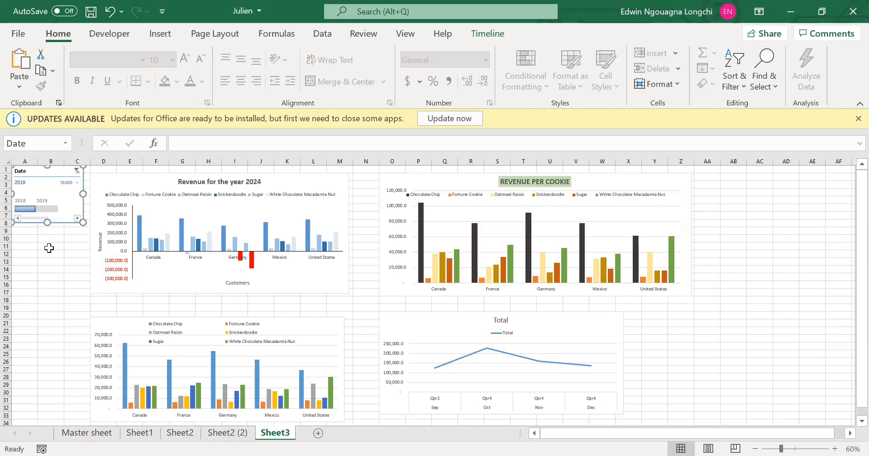
click(32, 240)
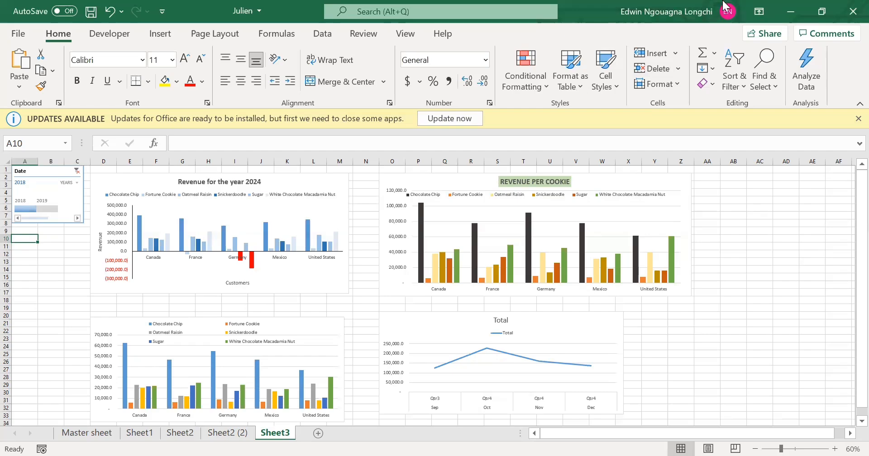
Compare the chart options offered for the Total line chart, the Revenue for the year 2024 chart and the other Sheet3 pivot charts.
click(560, 315)
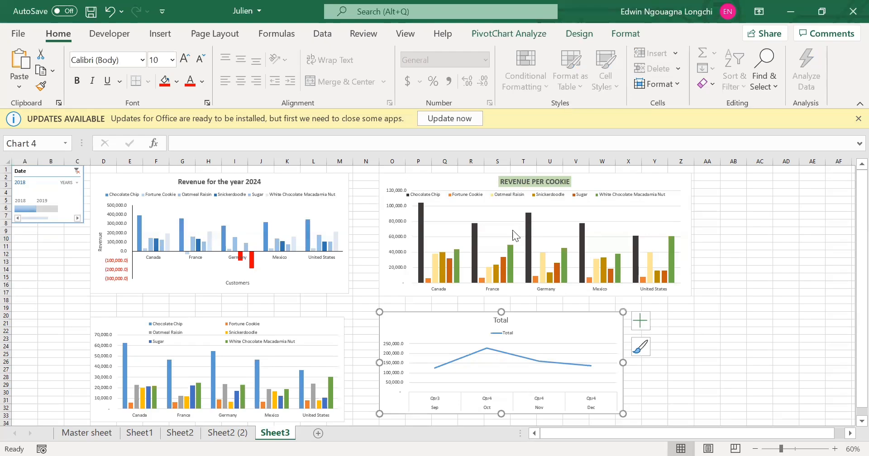
click(527, 36)
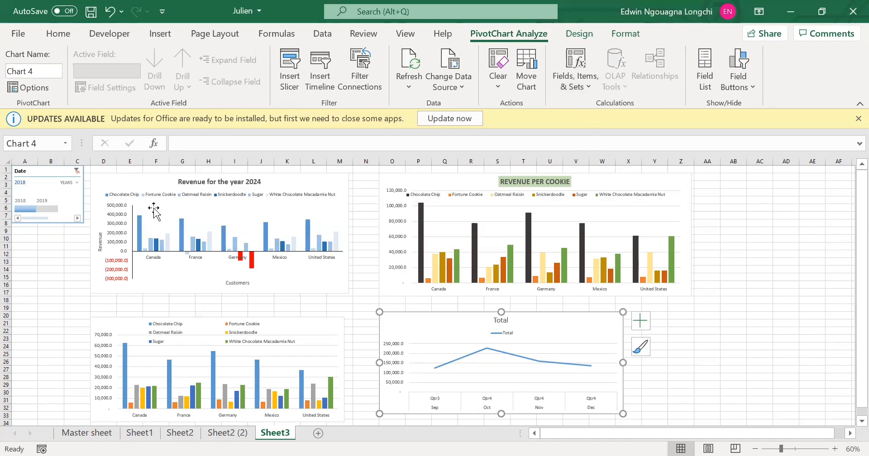
click(138, 175)
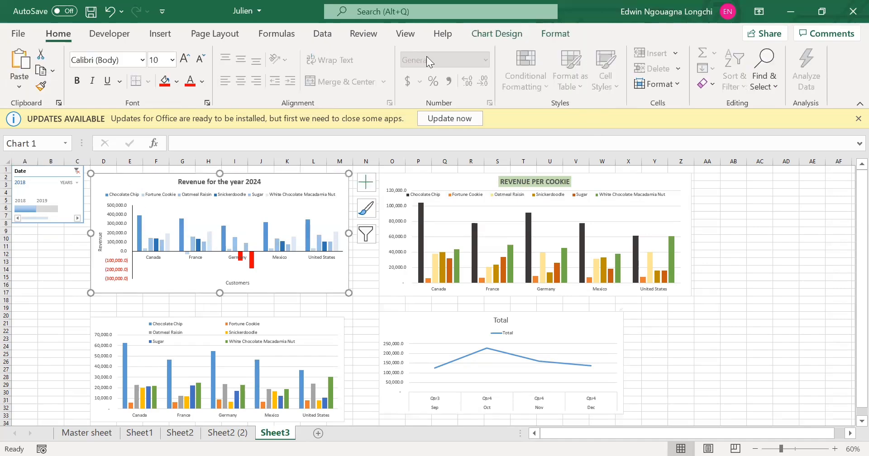
click(500, 37)
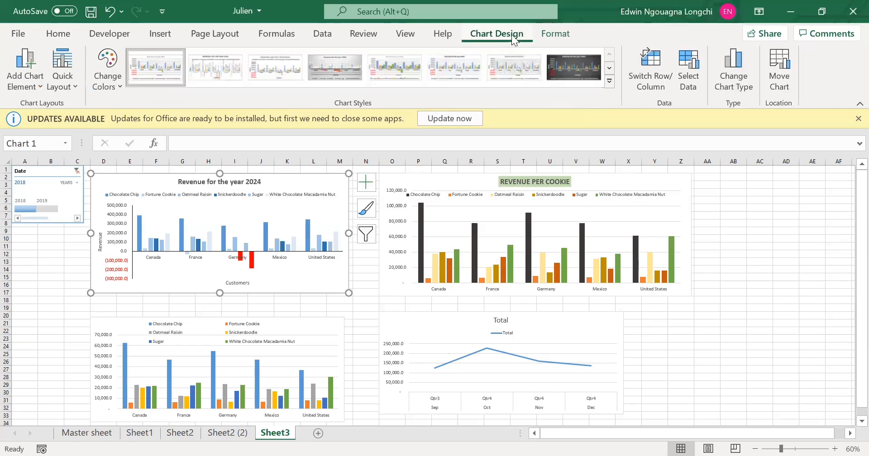
click(558, 39)
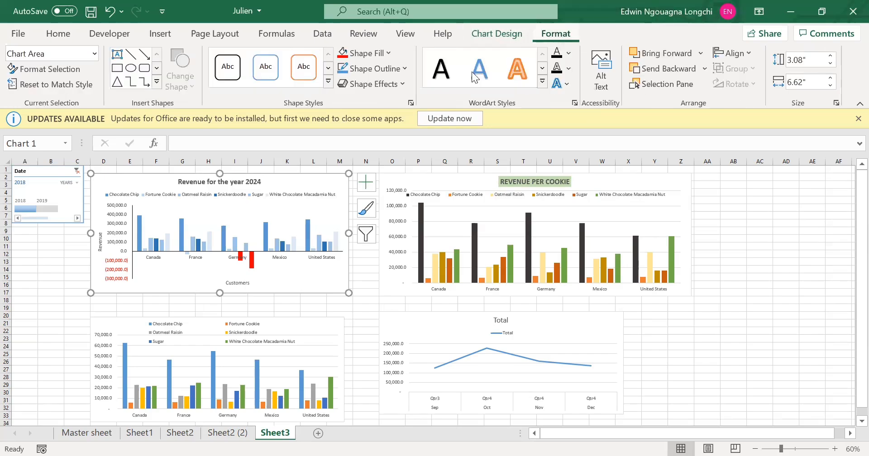
click(468, 173)
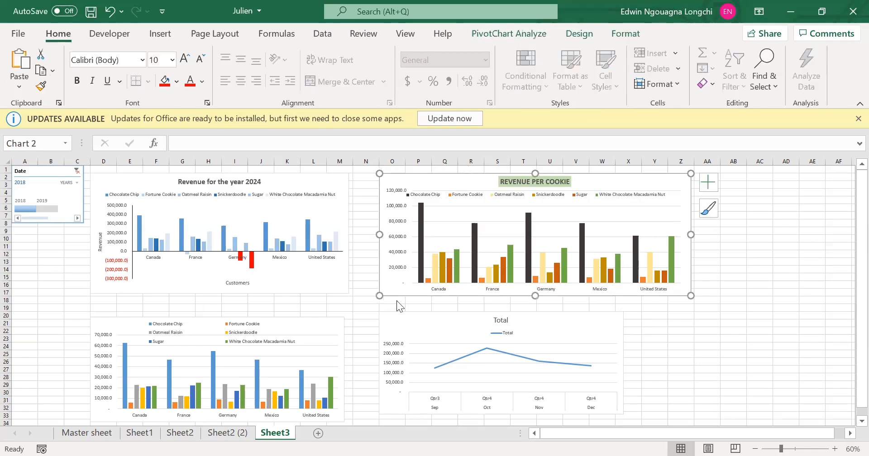
click(290, 316)
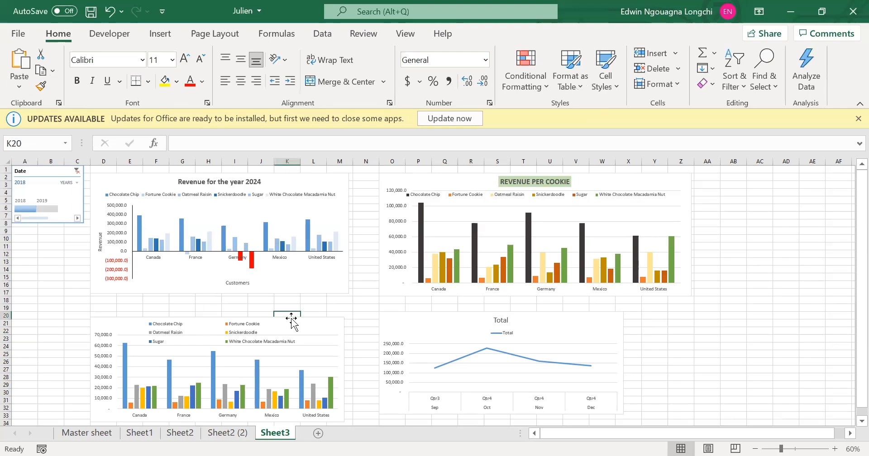
click(291, 320)
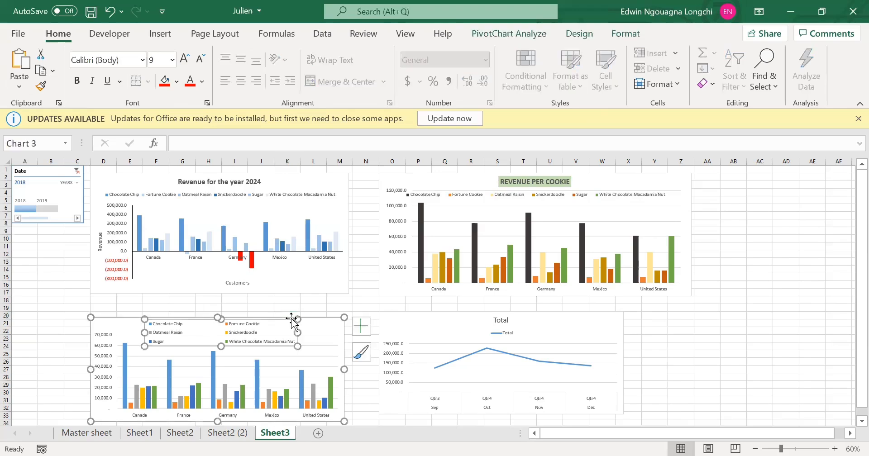
Show the field list of the Total line chart and hide it again.
click(474, 317)
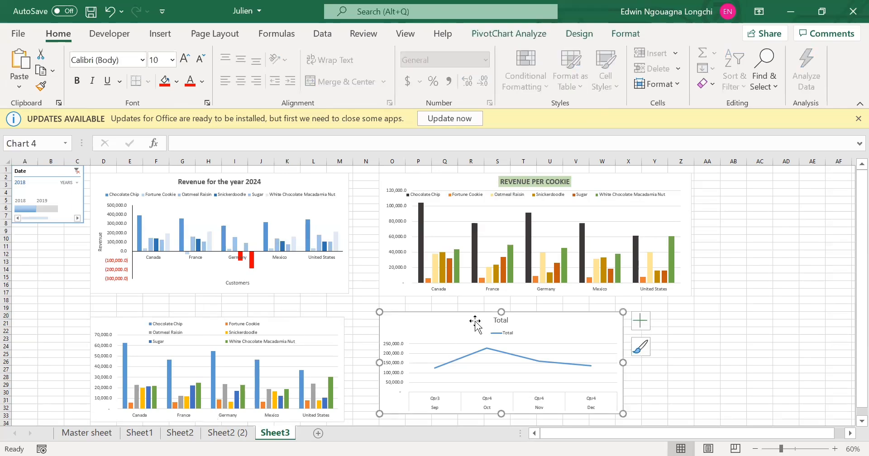
click(531, 34)
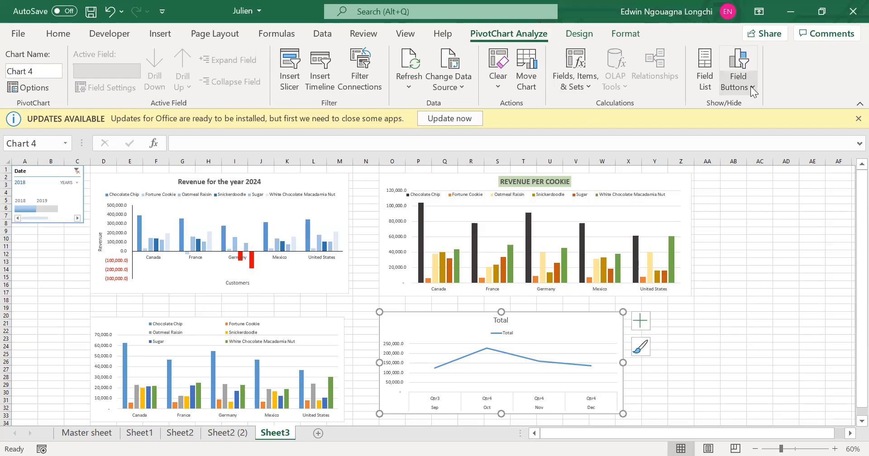
click(709, 78)
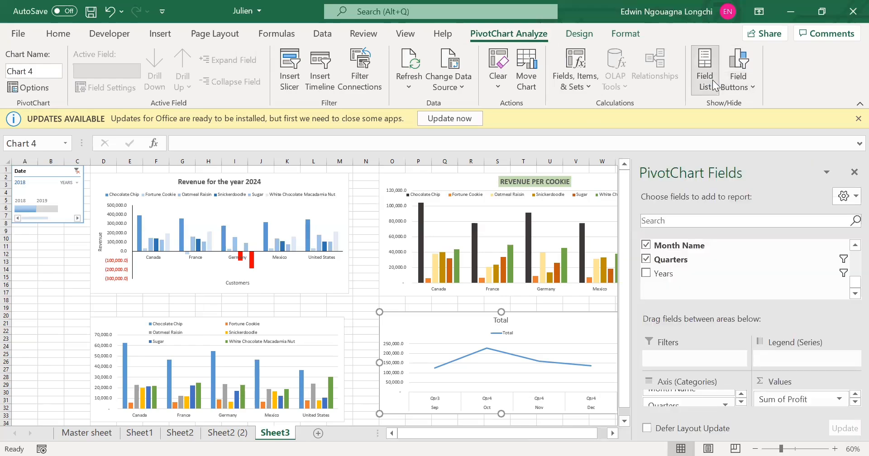
click(705, 68)
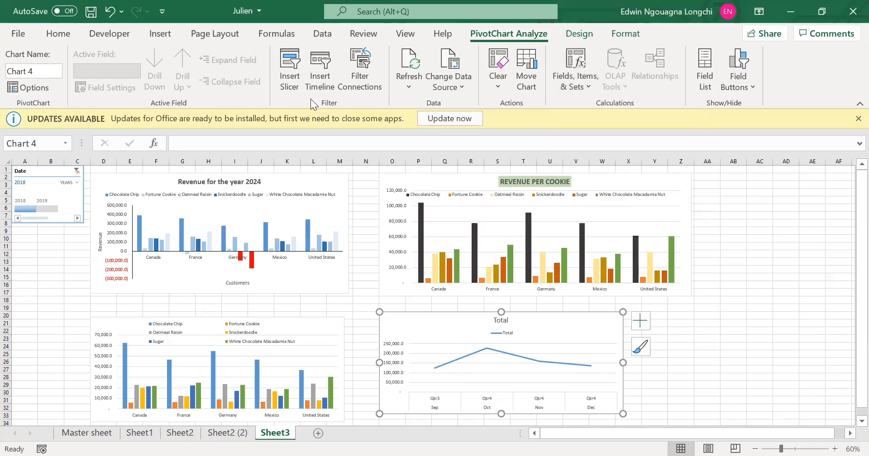
Insert Country and Product slicers for the Total line chart.
click(293, 89)
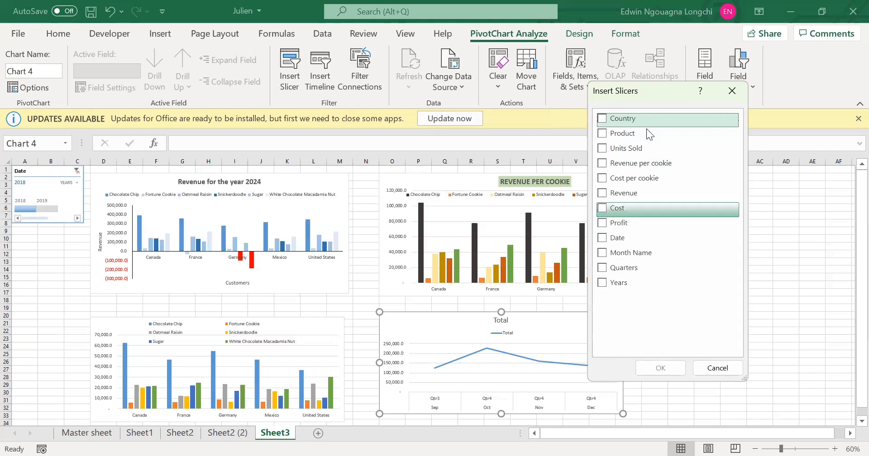
click(602, 118)
click(602, 134)
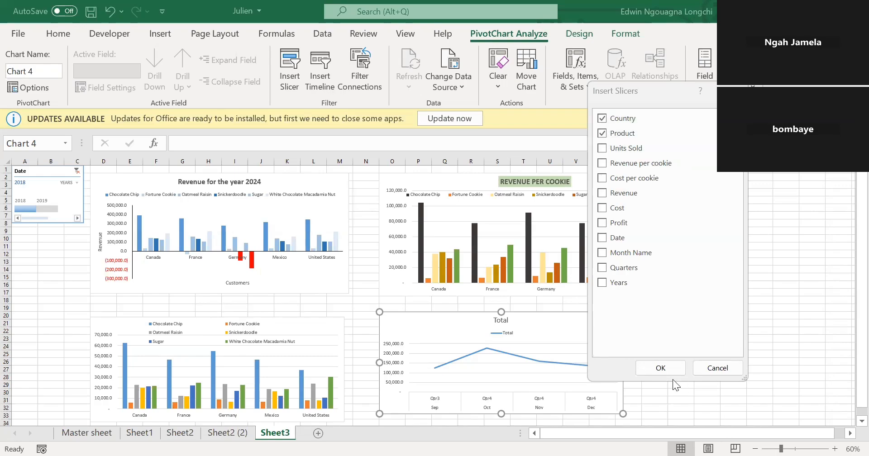
click(660, 368)
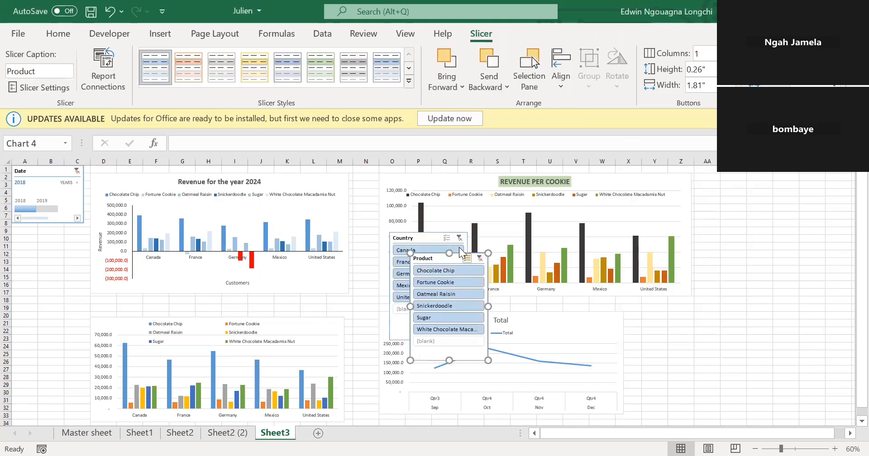
Place the Country slicer below the Date timeline, shorten it, and put the Product slicer directly beneath it.
drag(437, 232, 47, 232)
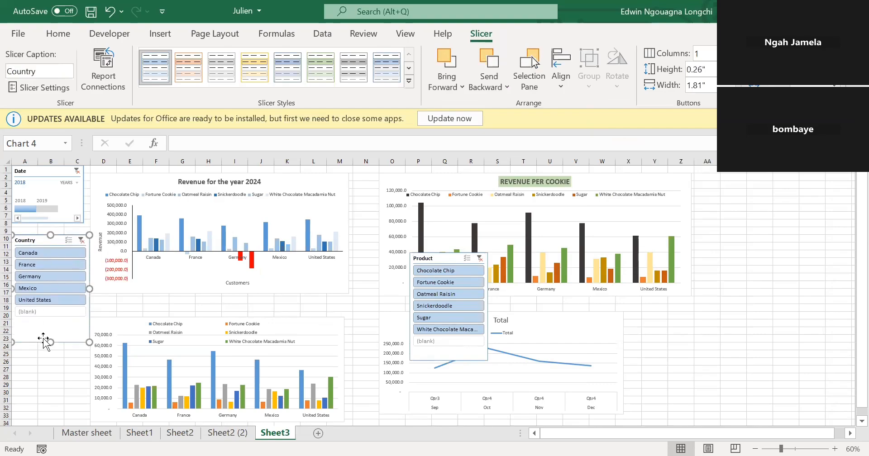
drag(56, 309, 57, 320)
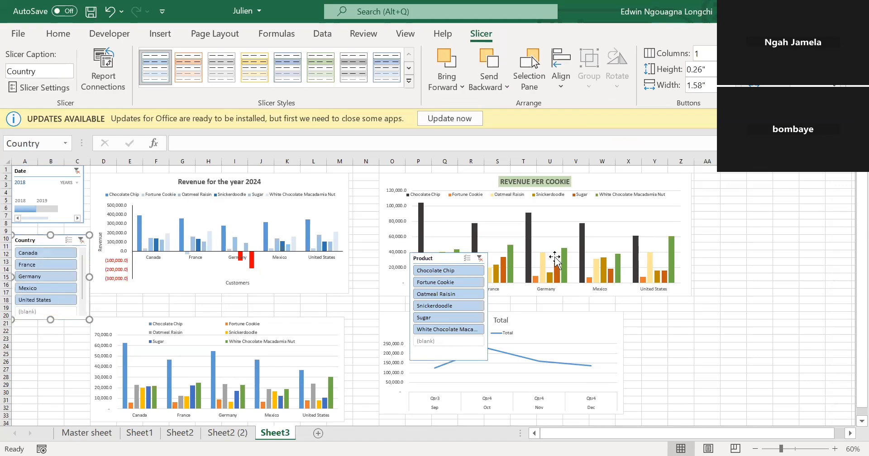
drag(448, 257, 11, 325)
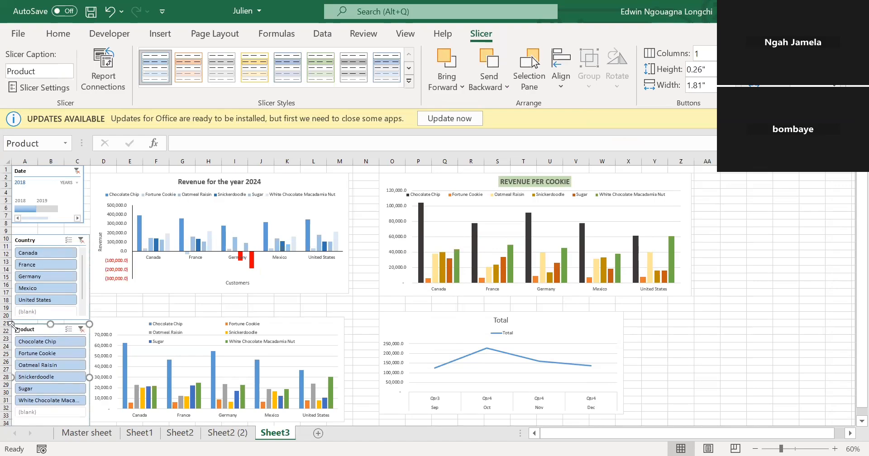
Extend the Date timeline filter to 2018 - 2019, then filter the Country slicer to Canada and clear that country filter.
shift+click(49, 206)
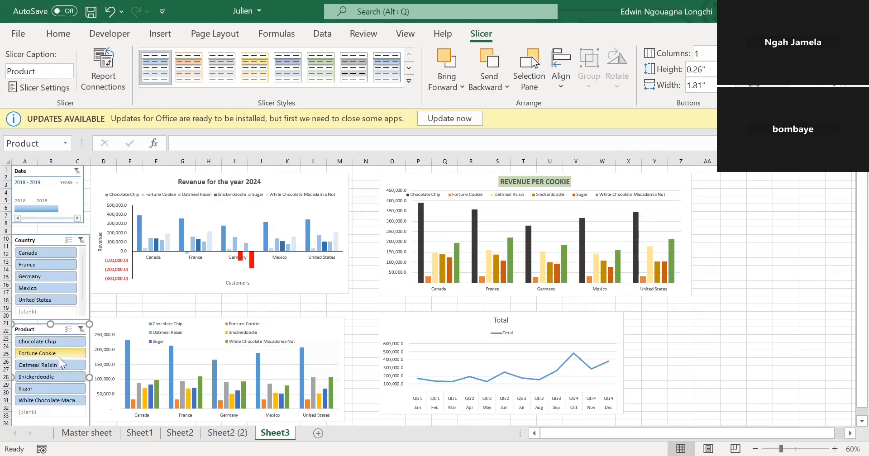
click(50, 253)
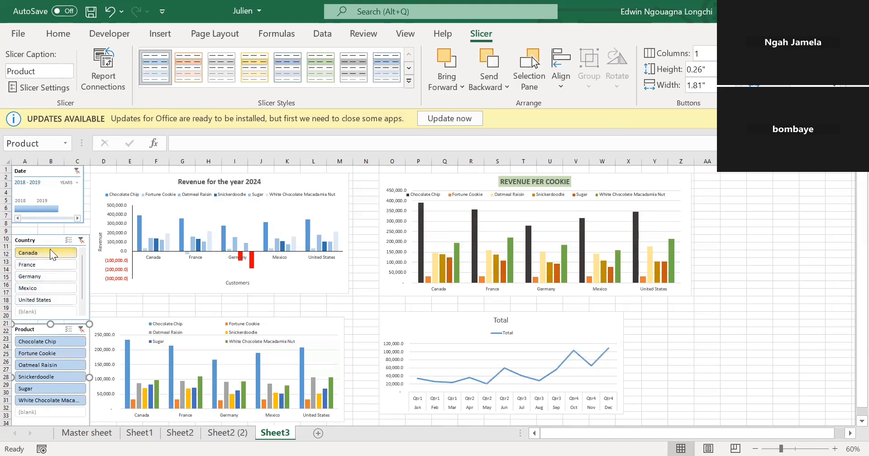
right_click(90, 258)
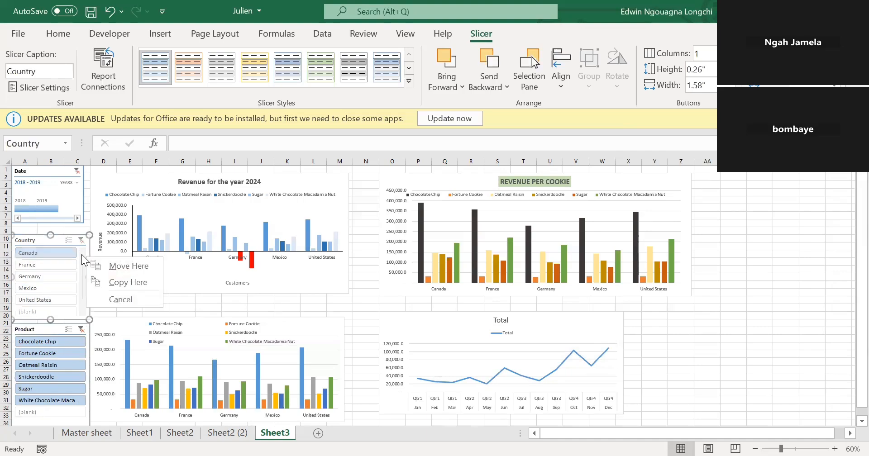
click(81, 241)
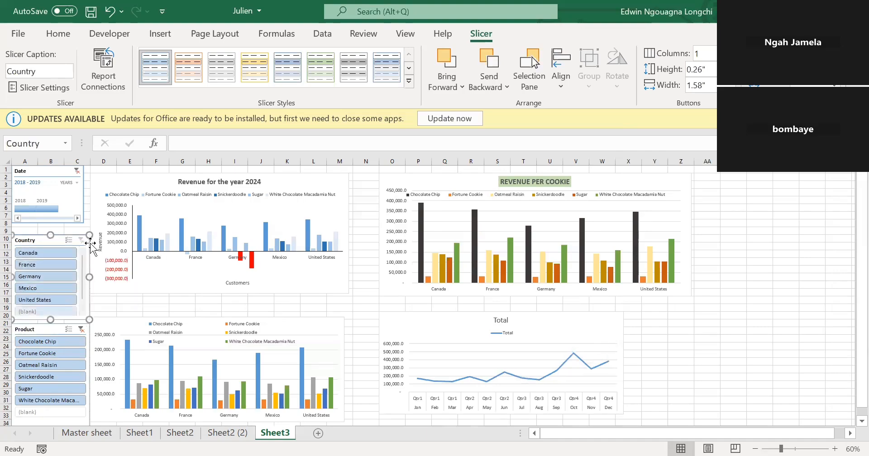
Connect the Country slicer to PivotTable1, PivotTable2 and PivotTable3 on Sheet2 and to PivotTable1 and PivotTable2 on Sheet2 (2).
right_click(91, 247)
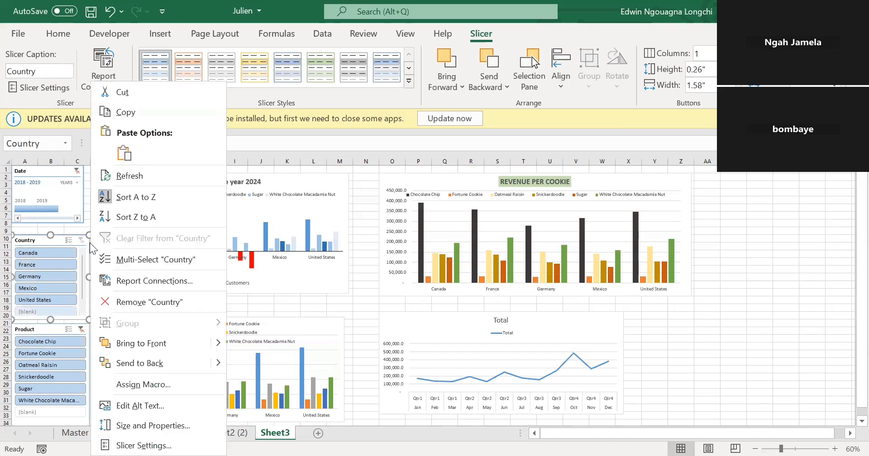
click(156, 282)
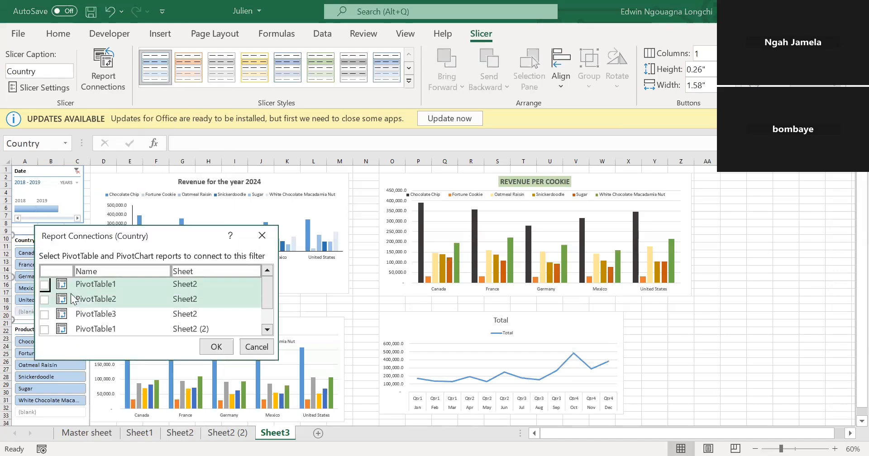
click(45, 284)
click(44, 299)
click(44, 314)
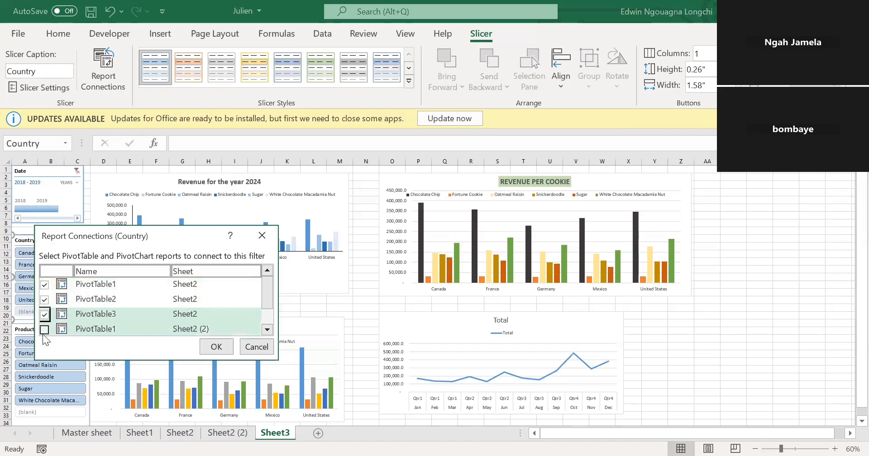
click(44, 330)
scroll(44, 317, down, 1)
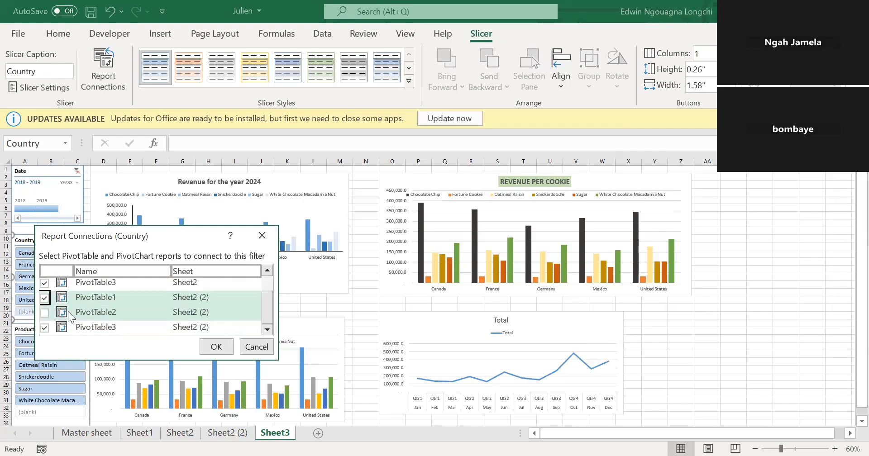
click(44, 313)
scroll(174, 334, up, 1)
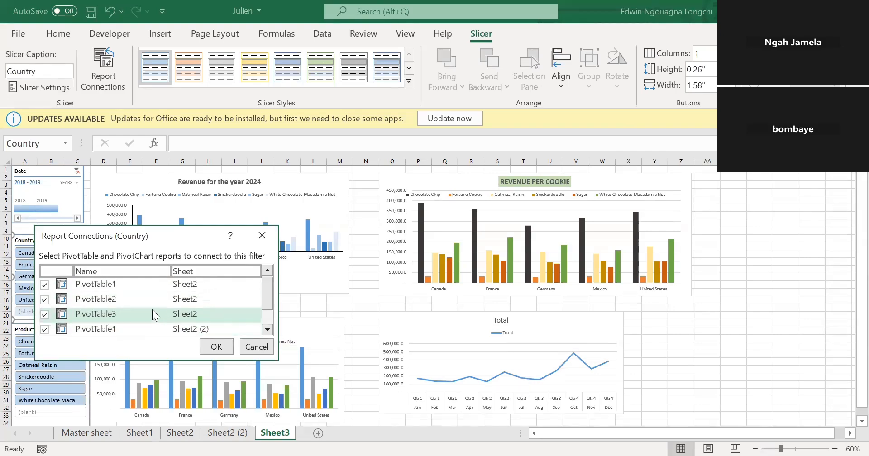
click(217, 347)
Connect the Product slicer to PivotTable1, PivotTable2 and PivotTable3 on Sheet2 and to PivotTable1 and PivotTable2 on Sheet2 (2).
click(89, 335)
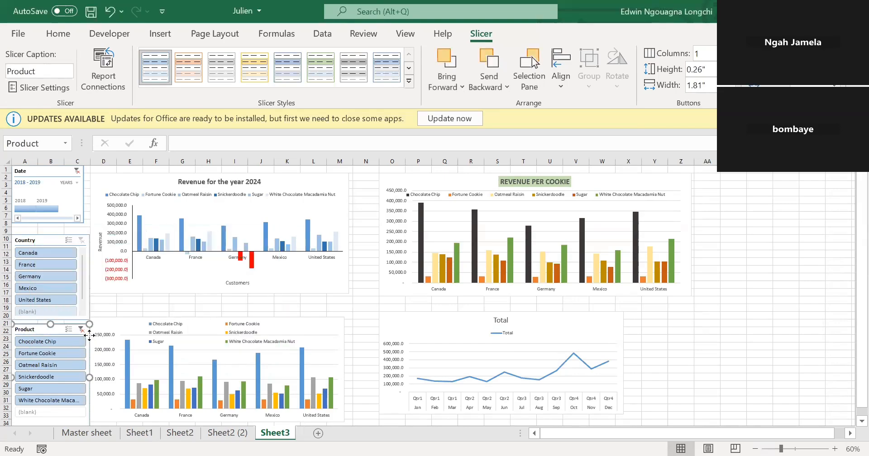
right_click(89, 335)
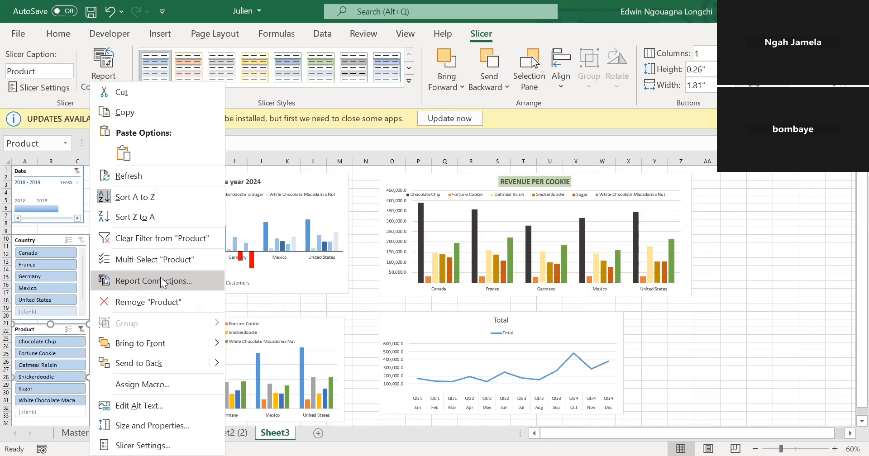
click(163, 281)
click(49, 299)
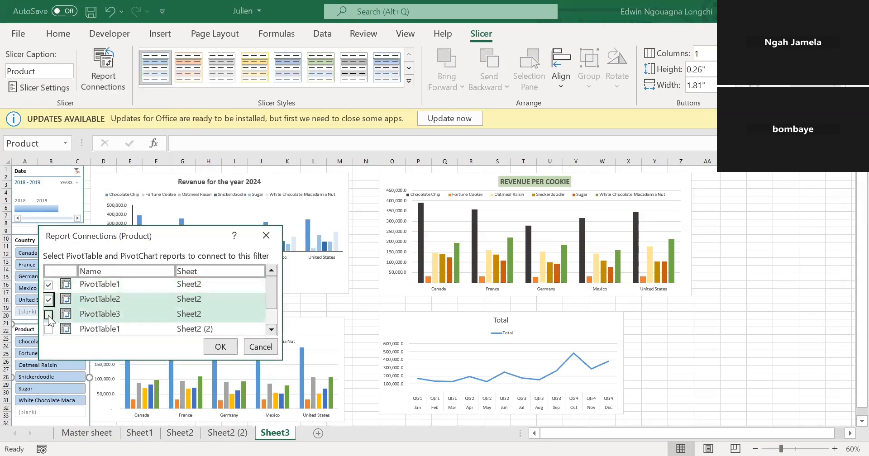
click(48, 315)
click(49, 329)
scroll(188, 329, down, 1)
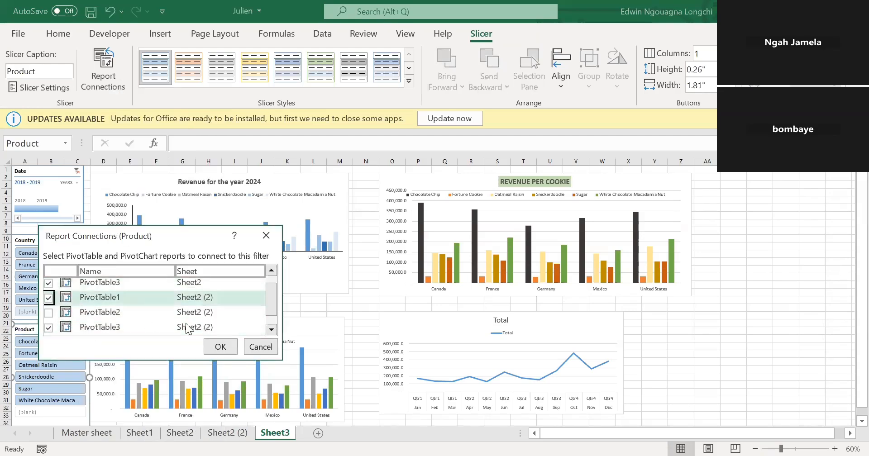
click(48, 313)
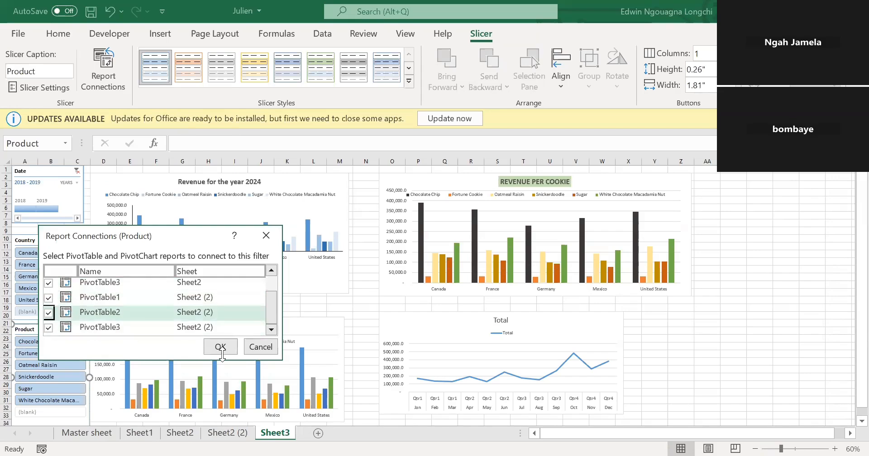
click(220, 348)
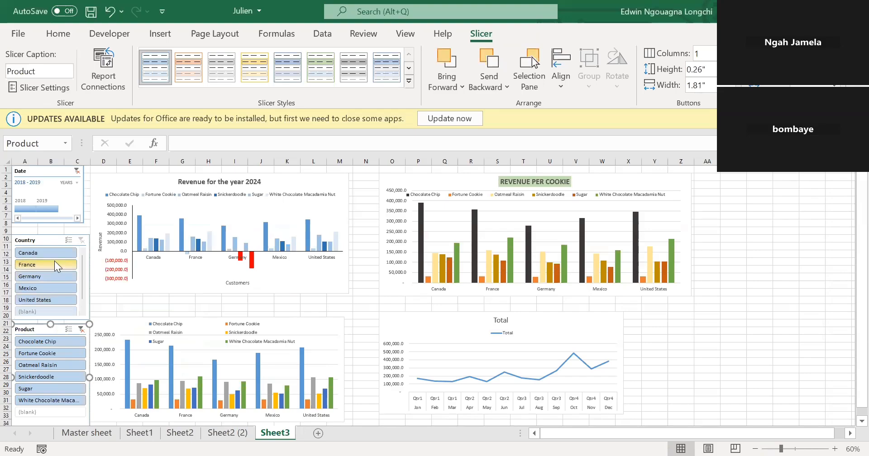
Filter the connected charts to Canada with the Country slicer and select the title of the Revenue for the year 2024 chart.
click(49, 255)
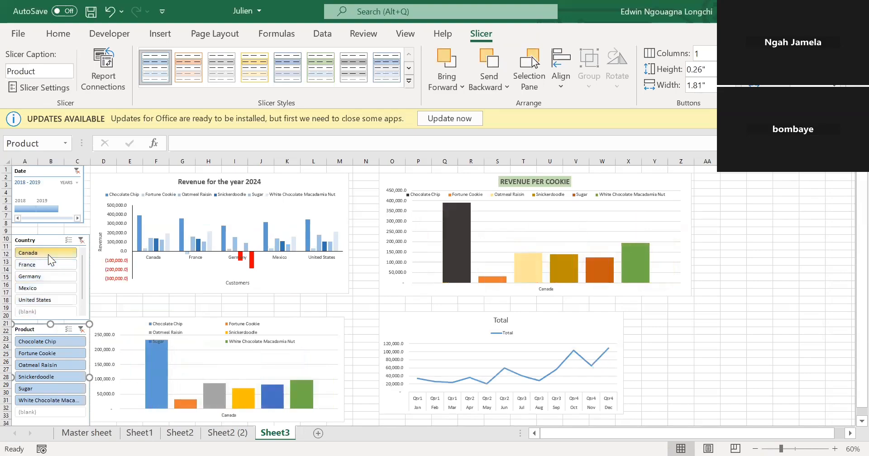
click(235, 177)
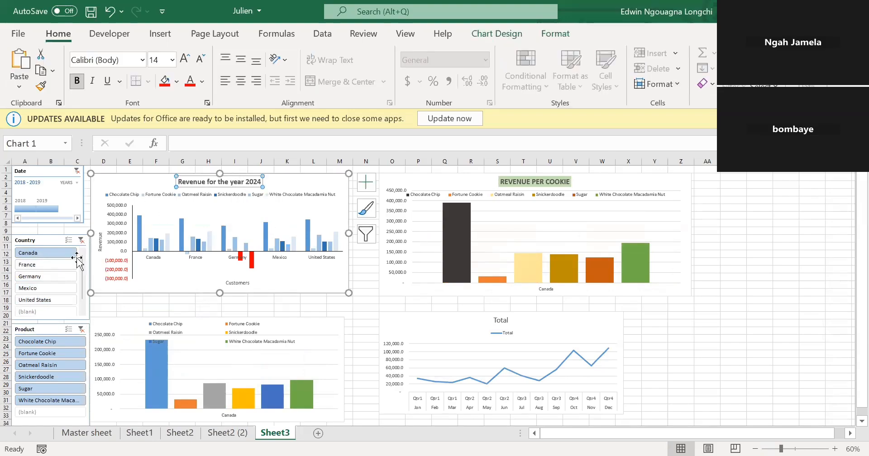
Review the Country slicer's report connections to the pivot tables on Sheet2 and Sheet2 (2), keeping them as set.
click(88, 304)
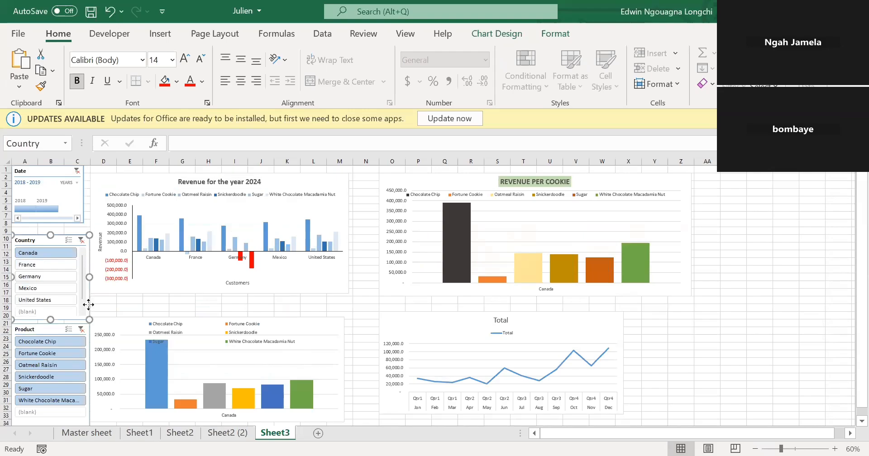
right_click(88, 305)
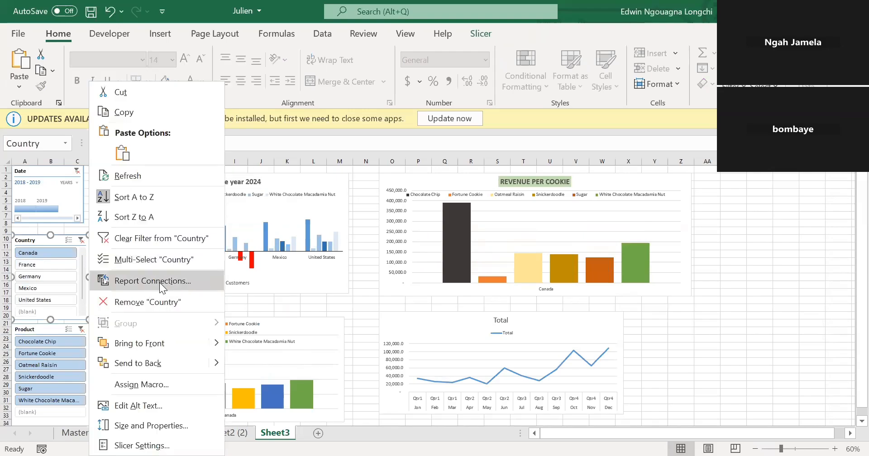
click(160, 283)
scroll(168, 304, down, 1)
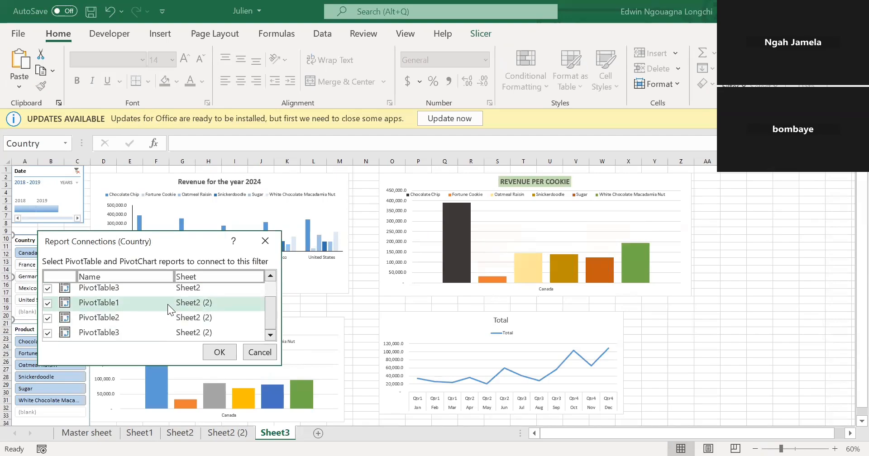
scroll(167, 304, up, 1)
scroll(167, 304, down, 1)
scroll(167, 304, up, 1)
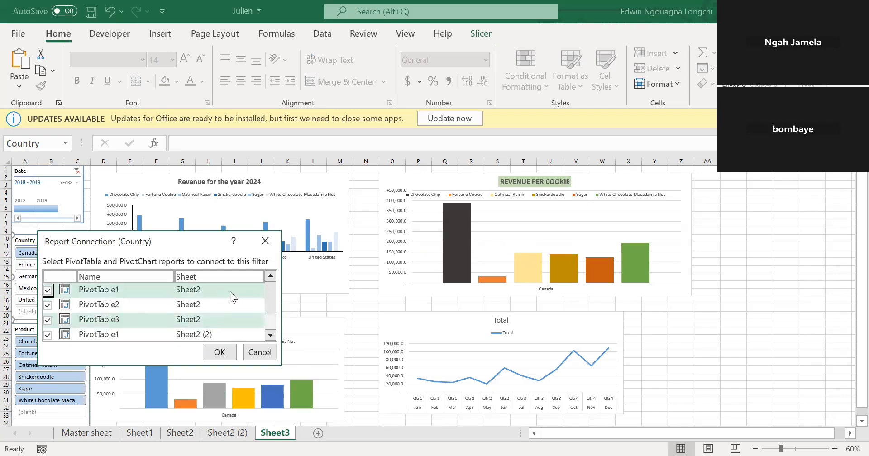
click(222, 352)
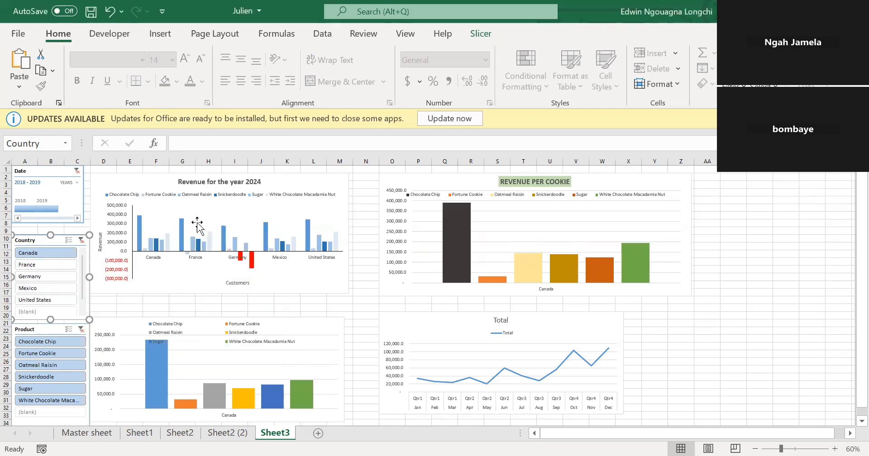
click(154, 289)
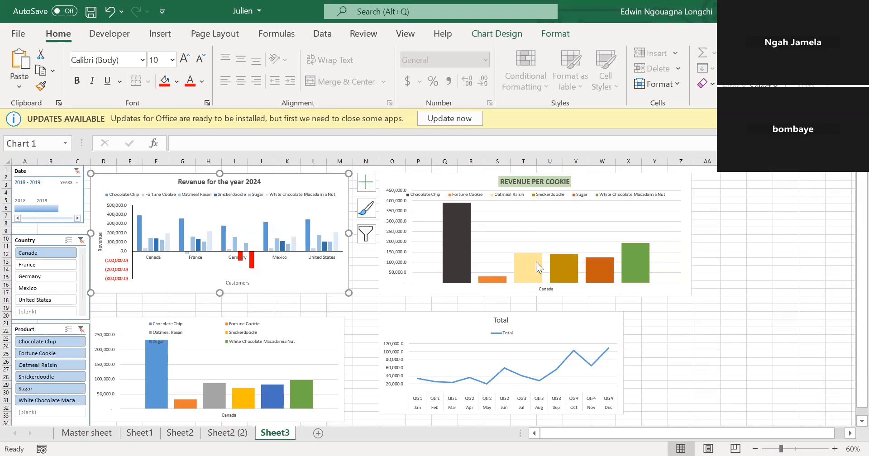
Filter the connected charts to Chocolate Chip and select every country in the Country slicer to compare revenue by country.
mouse_move(536, 262)
mouse_move(453, 232)
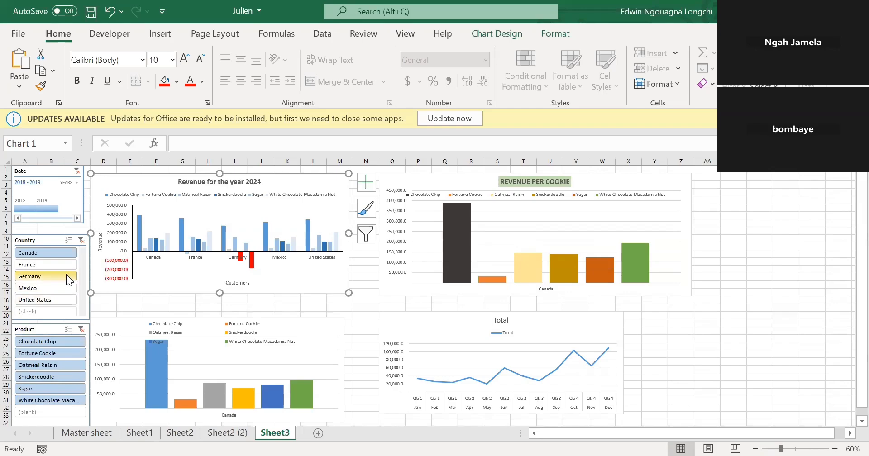
click(57, 344)
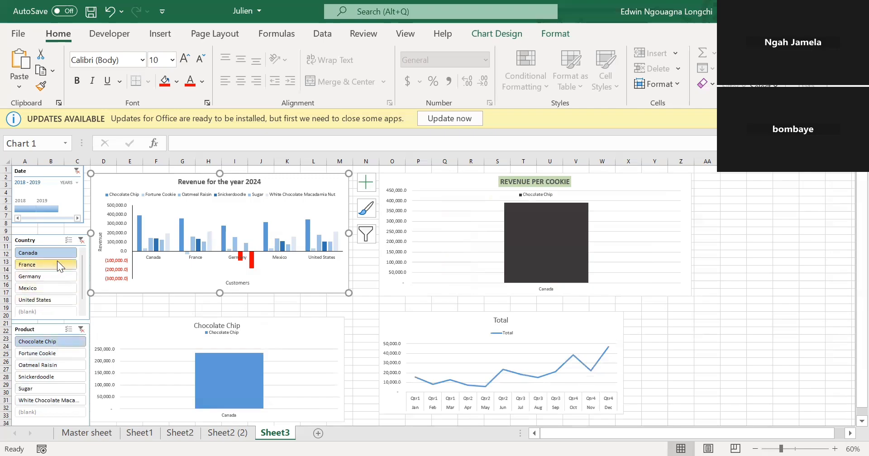
drag(57, 252, 63, 316)
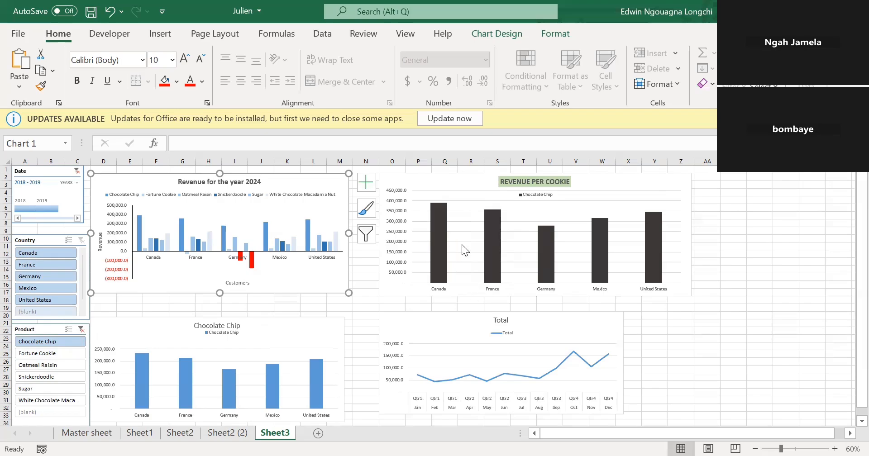
mouse_move(439, 211)
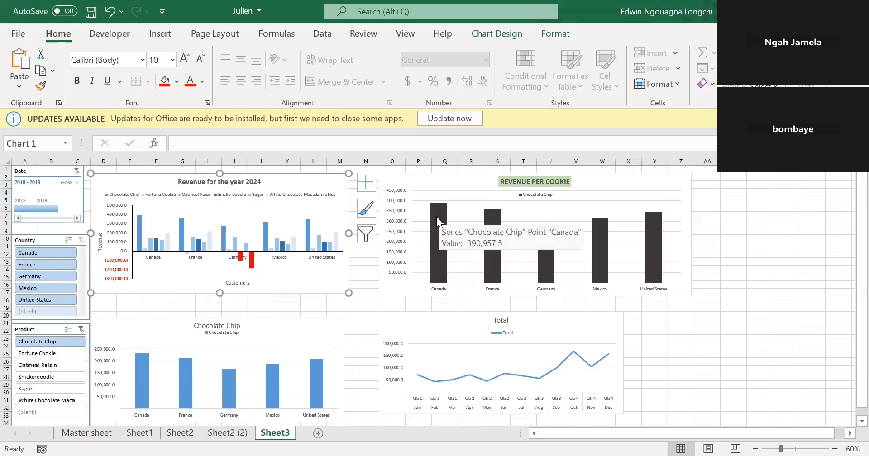
Switch the Product slicer to Fortune Cookie and limit the Date timeline to 2019.
click(59, 354)
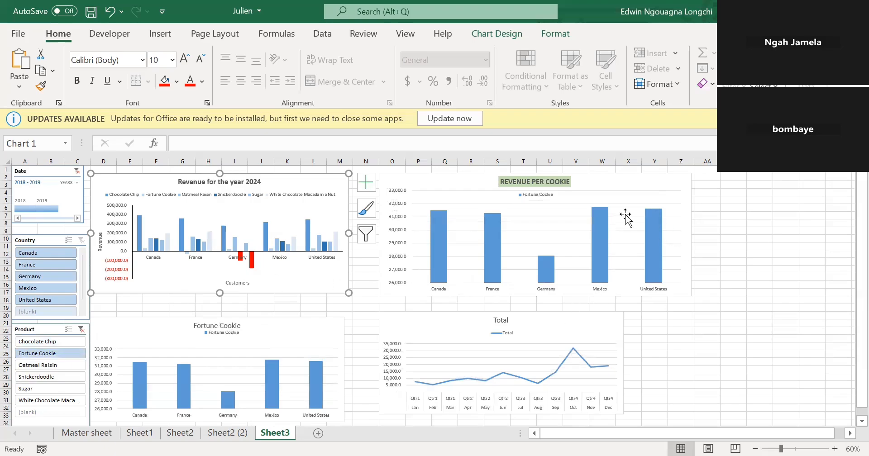
mouse_move(604, 225)
click(44, 209)
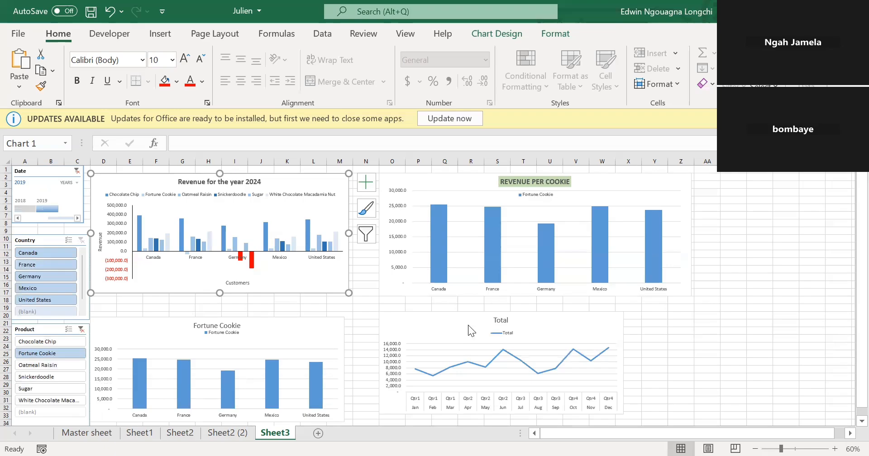
Filter the Product slicer to both Sugar and Chocolate Chip.
click(45, 388)
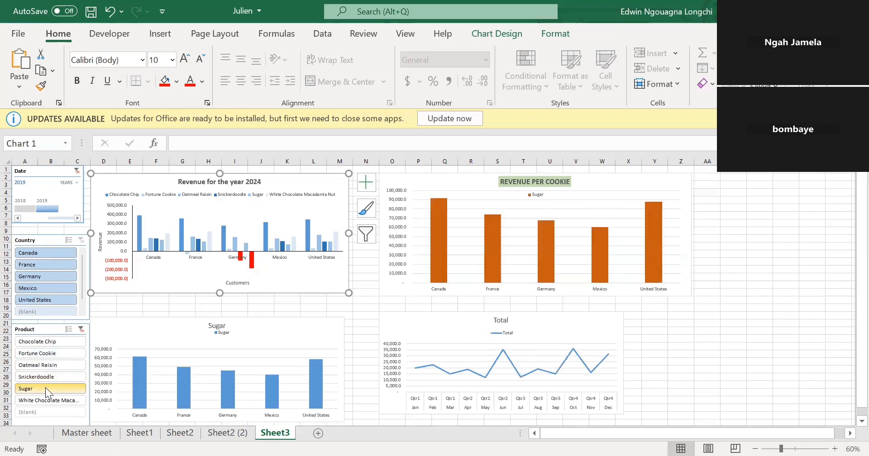
click(46, 344)
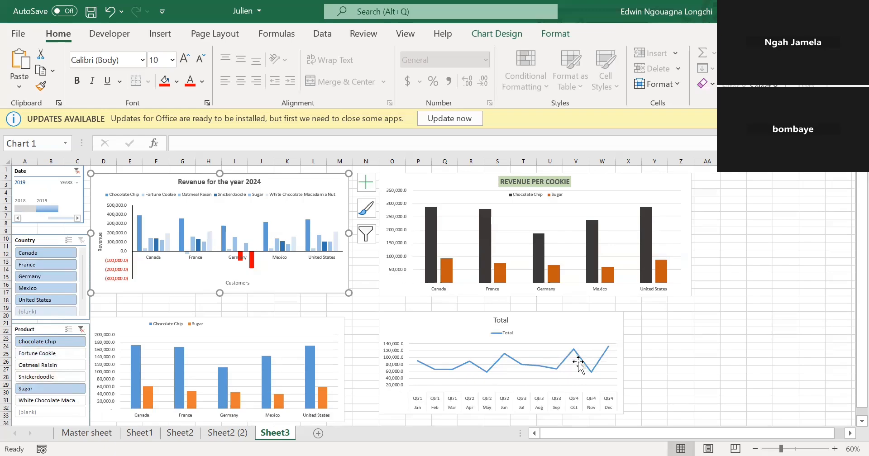
Filter the charts to France, set the Date timeline to 2018, and switch the Country slicer to Mexico.
click(70, 264)
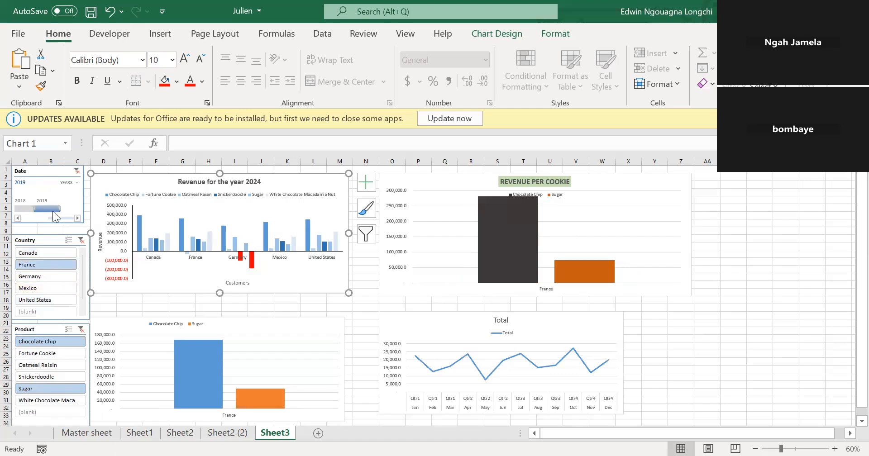
click(25, 209)
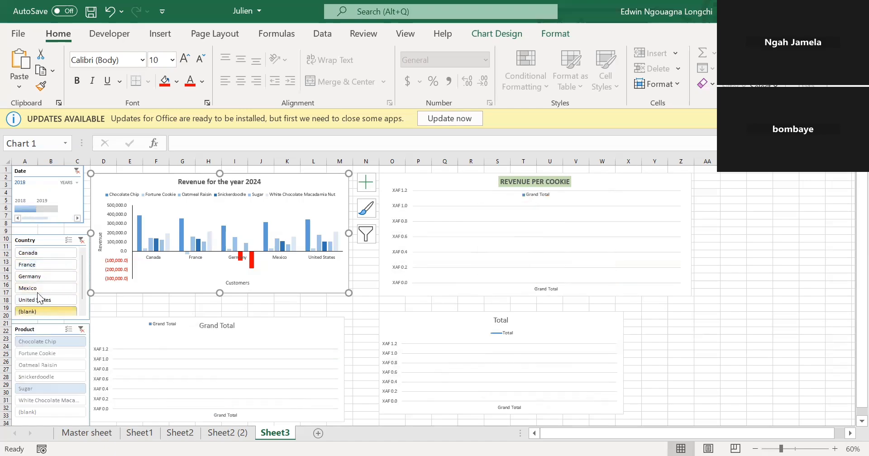
click(37, 292)
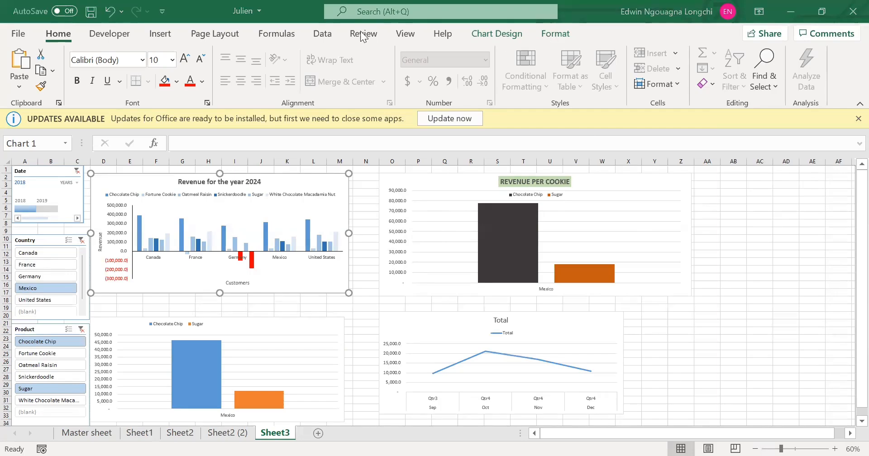
Hide the gridlines on Sheet3.
click(401, 38)
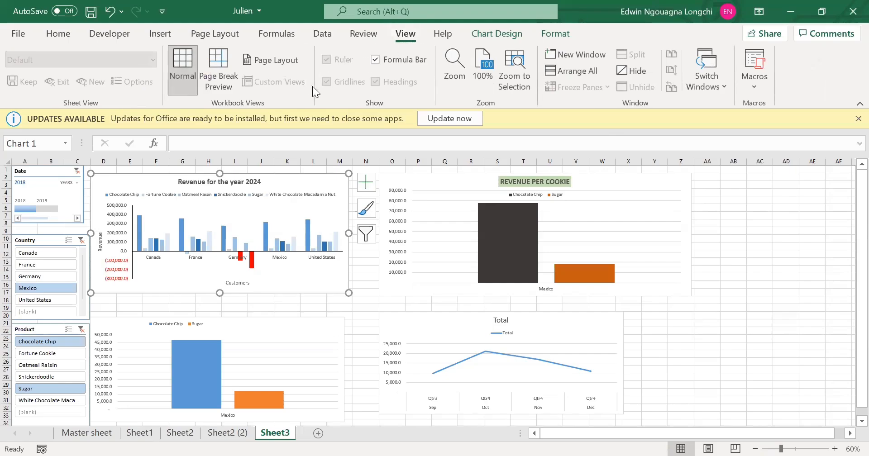
click(369, 301)
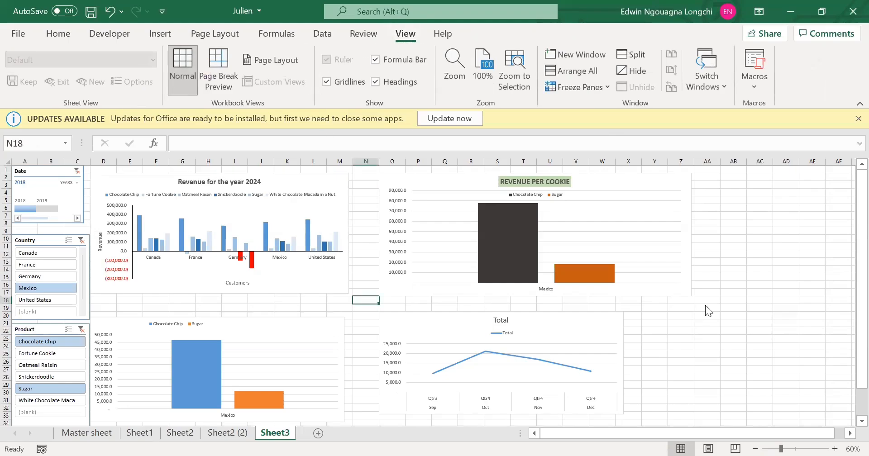
click(326, 82)
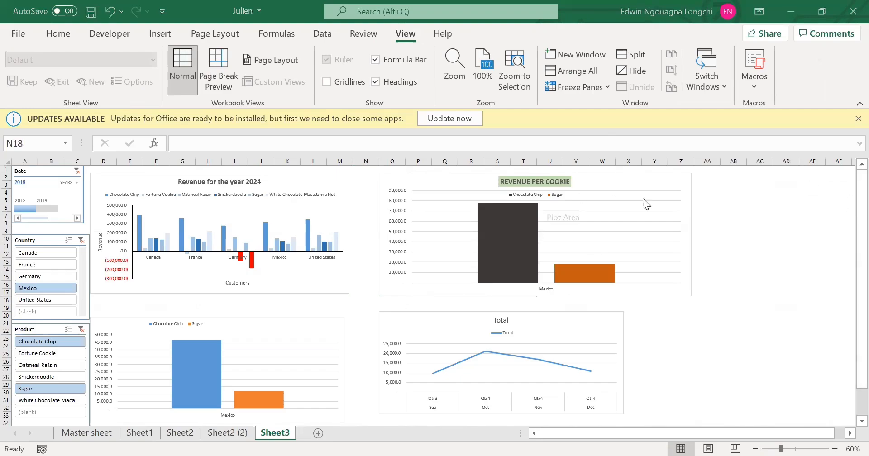
Widen the Total line chart to match the width of the REVENUE PER COOKIE chart above it.
click(609, 311)
drag(622, 331, 692, 323)
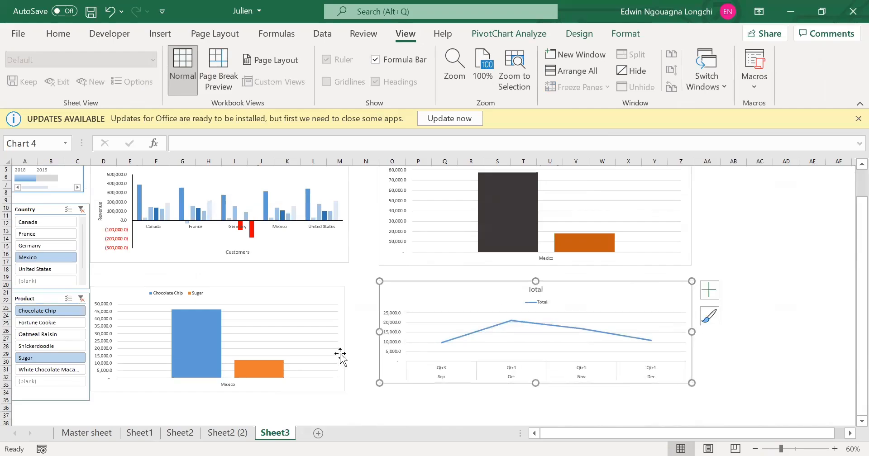
scroll(143, 289, up, 1)
scroll(141, 286, up, 1)
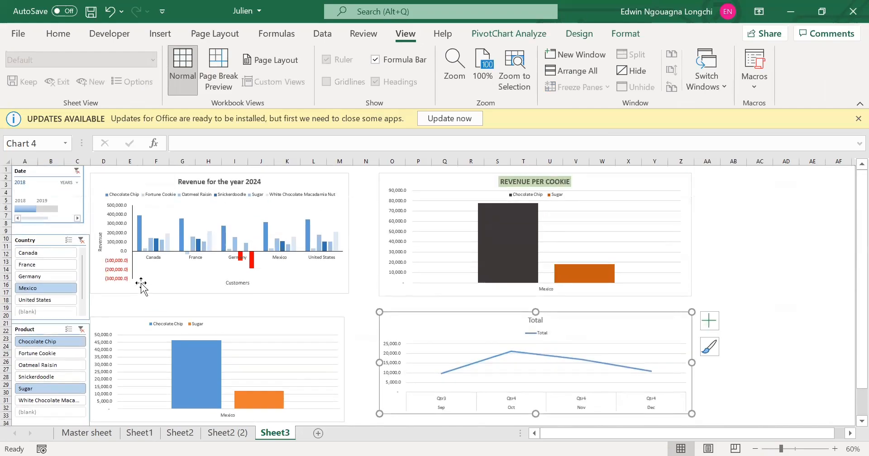
Insert four blank rows above row 1 of Sheet3 to make room for a dashboard title.
right_click(8, 170)
click(44, 284)
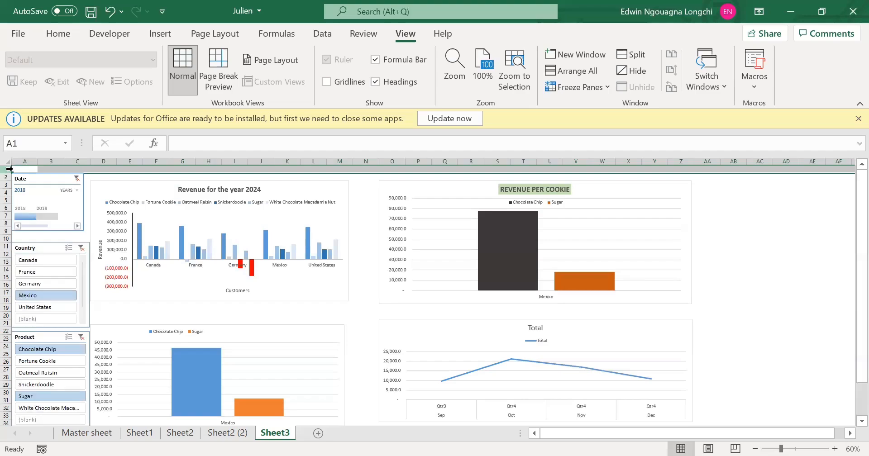
right_click(9, 169)
click(38, 284)
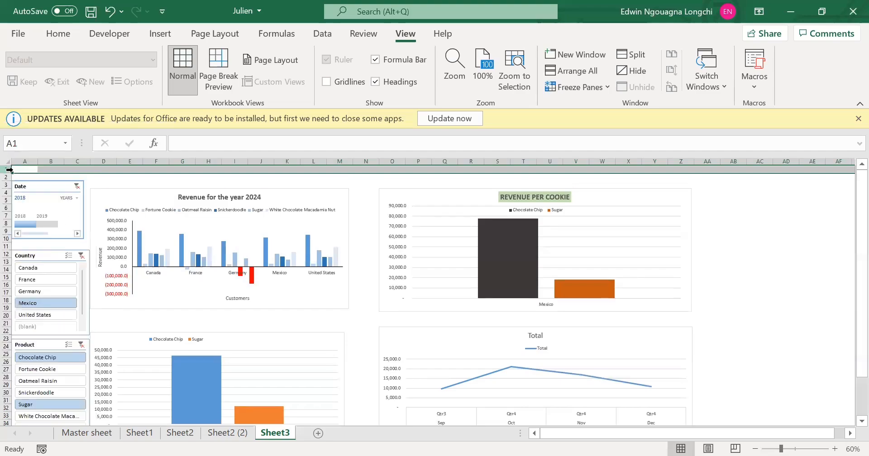
right_click(9, 169)
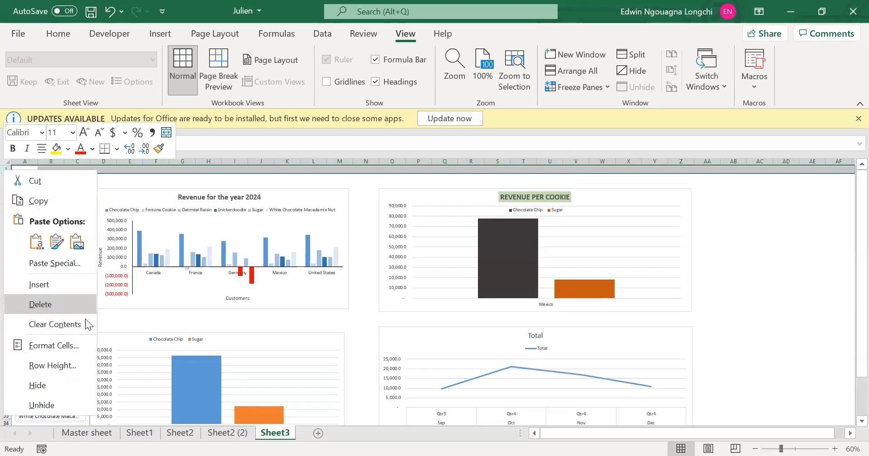
click(39, 284)
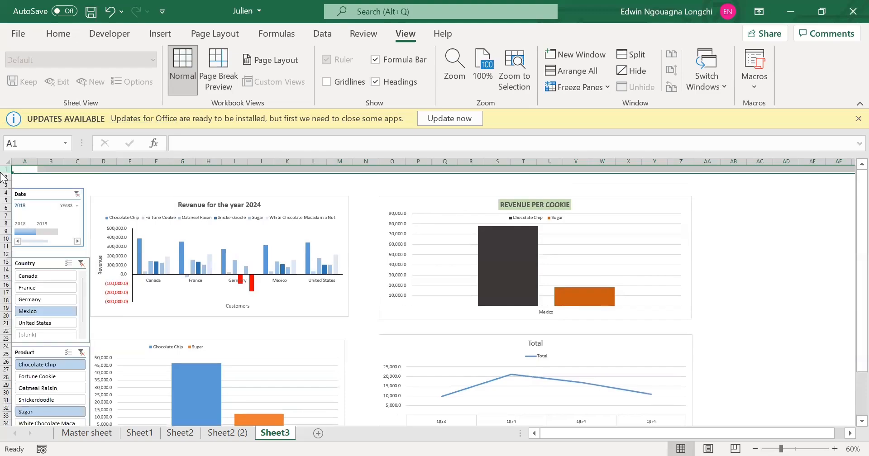
right_click(3, 171)
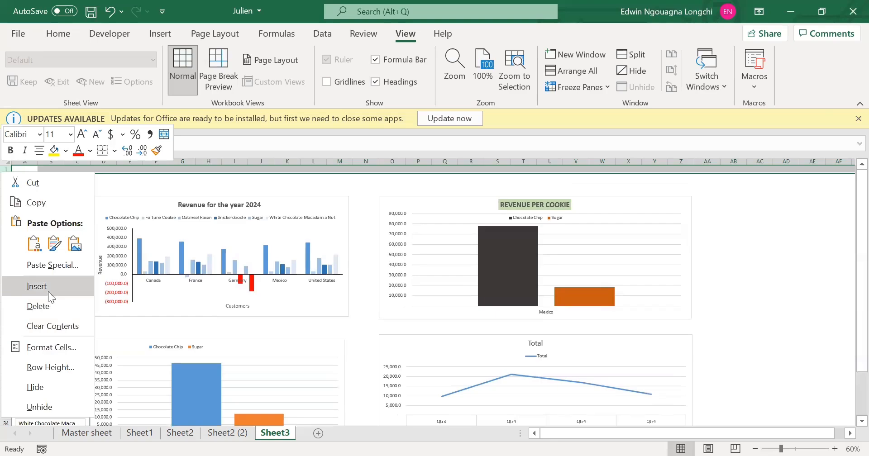
click(48, 292)
Merge and center the range A1:Z5 above the charts.
drag(27, 169, 680, 199)
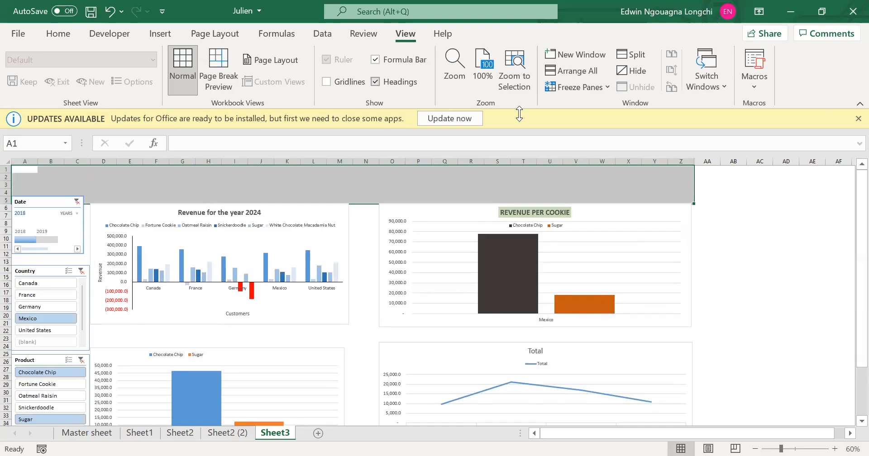
click(57, 34)
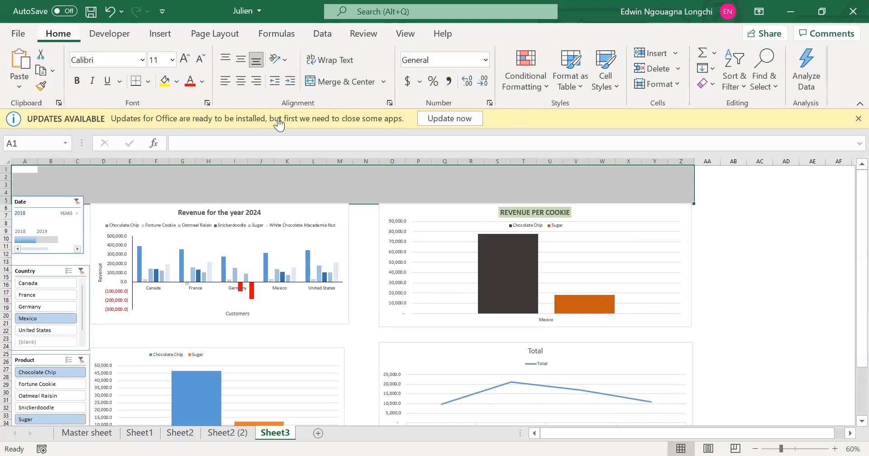
click(324, 85)
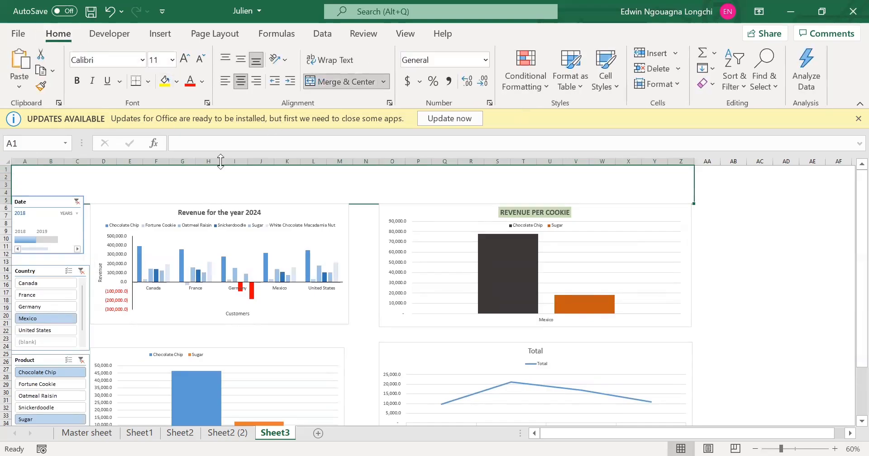
Enter the title "JULIEN TASTE 2018/2019" in the merged cell above the charts.
double_click(189, 185)
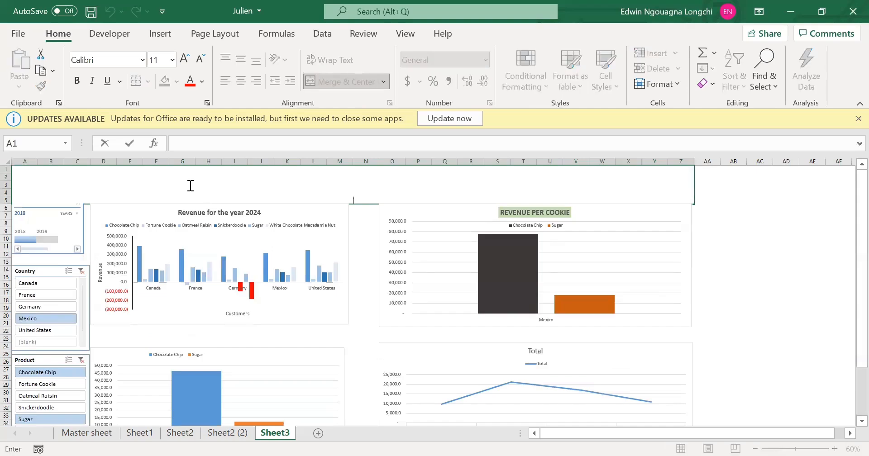
text(JULIEN")
key(BackSpace)
text(TASTE 2)
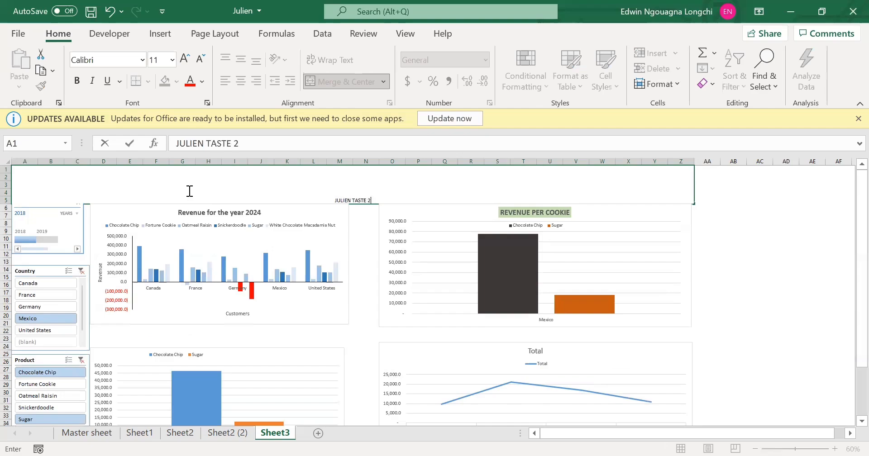
text(018/2019)
click(412, 331)
Set the font size of the merged JULIEN TASTE 2018/2019 title cell to 35.
click(364, 194)
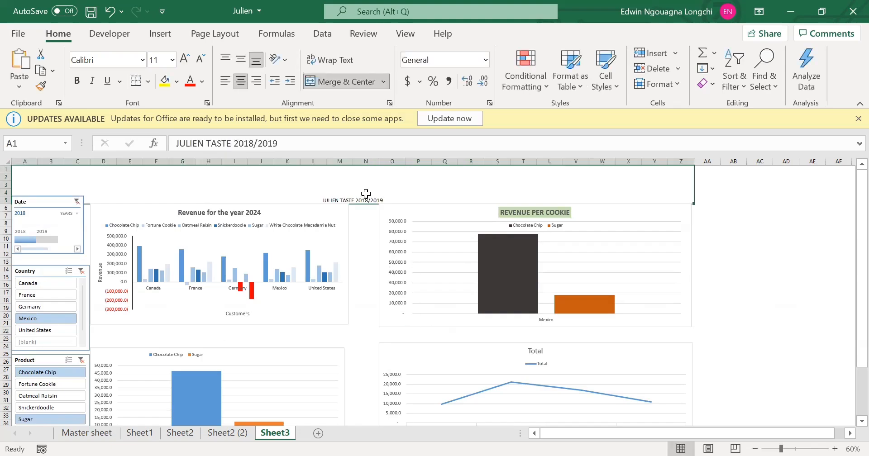
double_click(366, 193)
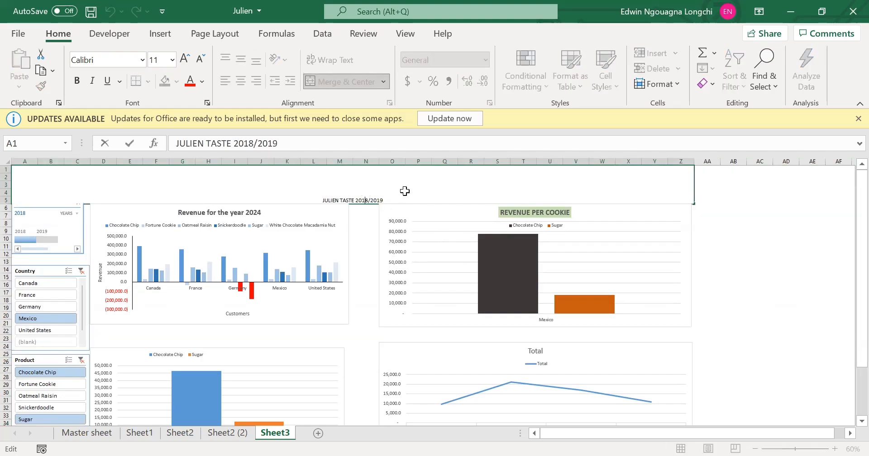
click(528, 228)
click(396, 190)
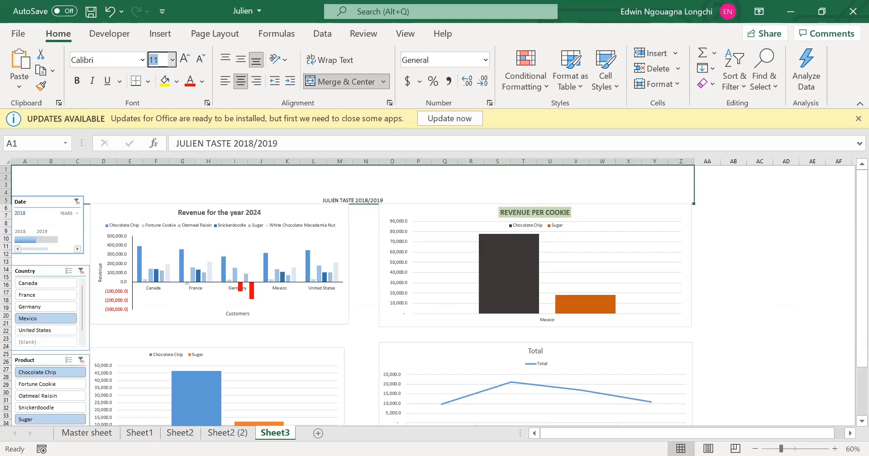
text(35)
key(Return)
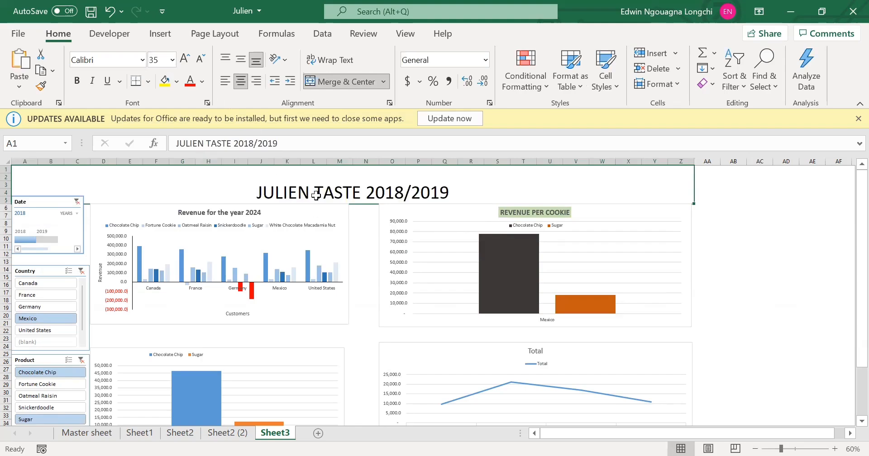
Enlarge the dashboard title to font size 40 and make it bold.
click(159, 60)
text(3)
key(BackSpace)
text(5=4)
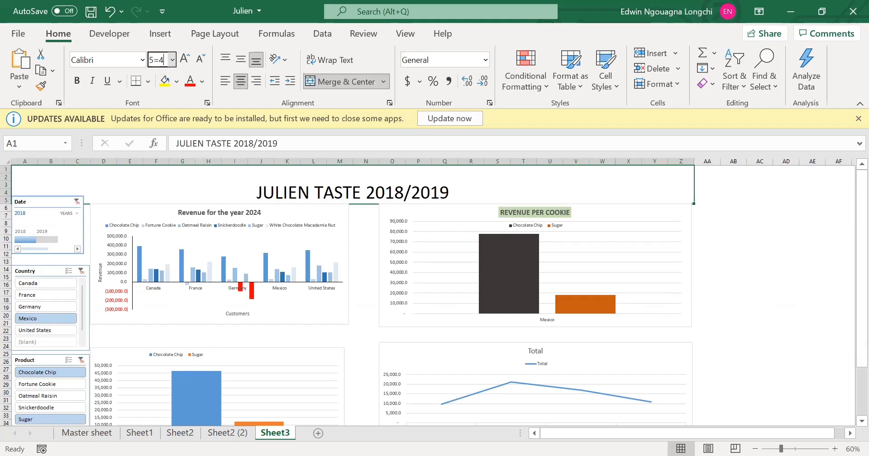
text(0)
key(Return)
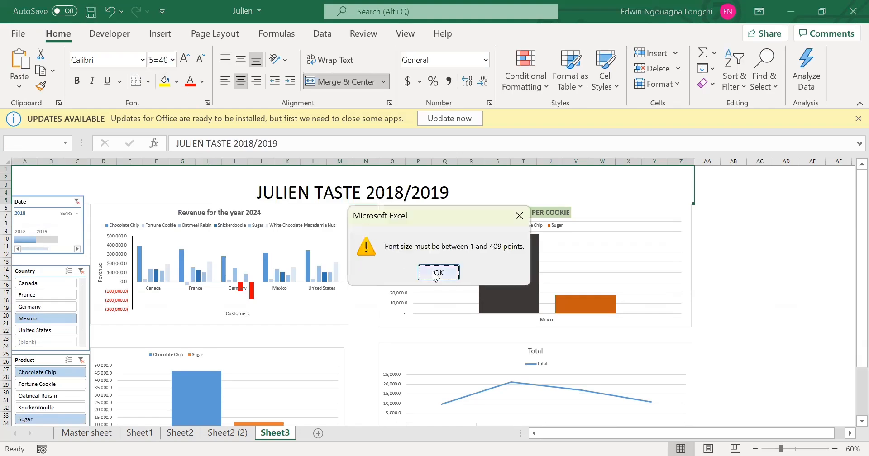
click(435, 273)
text(40)
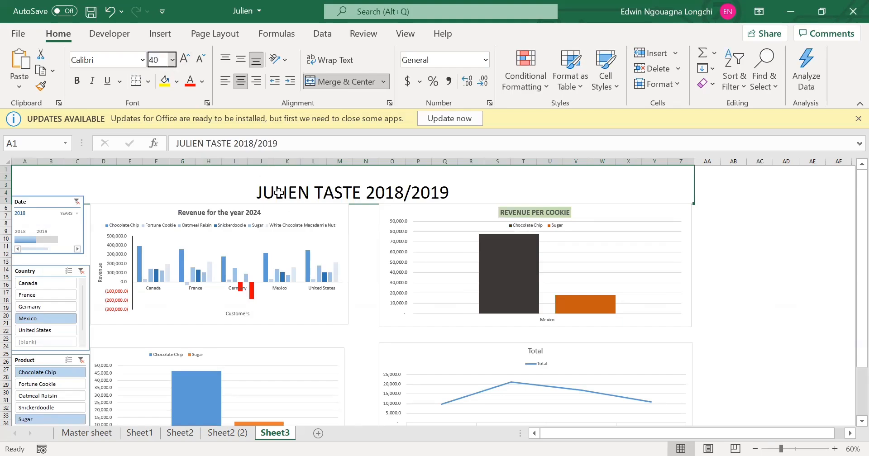
key(Return)
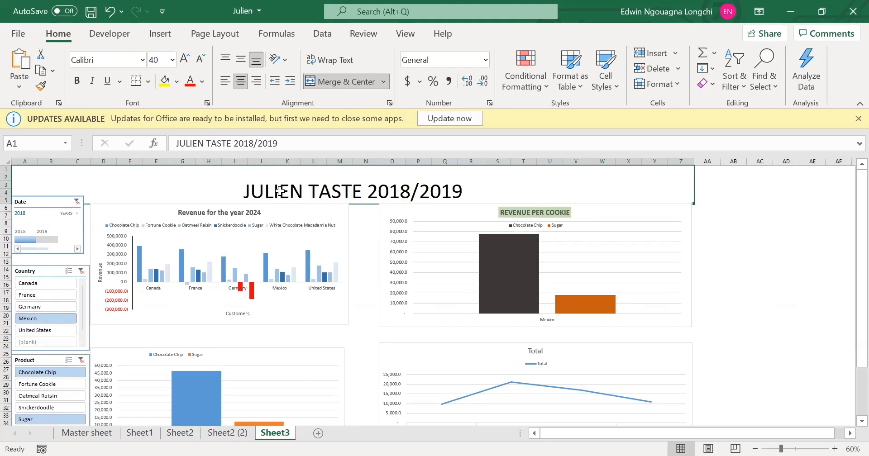
click(78, 87)
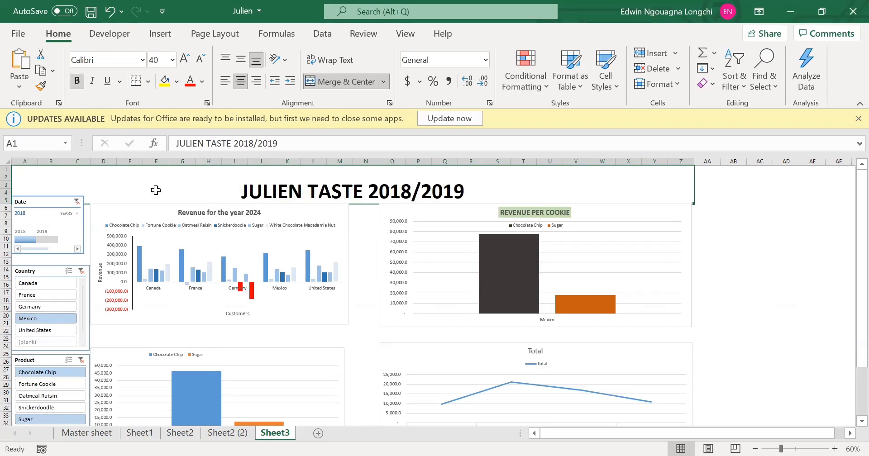
Fill the title cell and the whole dashboard area A1:Z42 behind the charts with light blue.
click(176, 81)
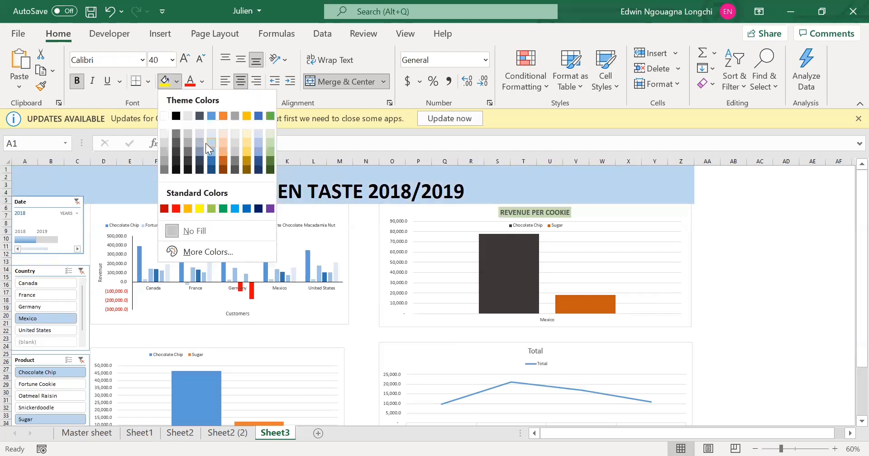
click(211, 143)
click(703, 264)
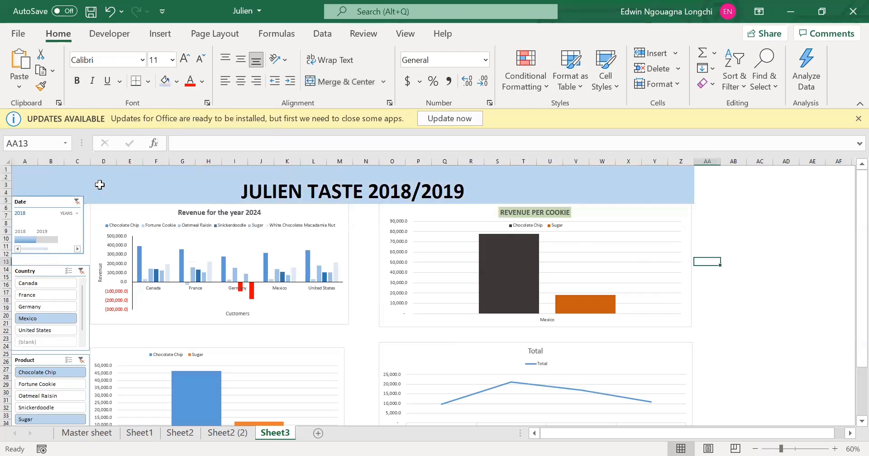
mouse_move(100, 185)
mouse_down()
mouse_move(355, 361)
mouse_move(693, 422)
mouse_up()
drag(416, 426, 415, 431)
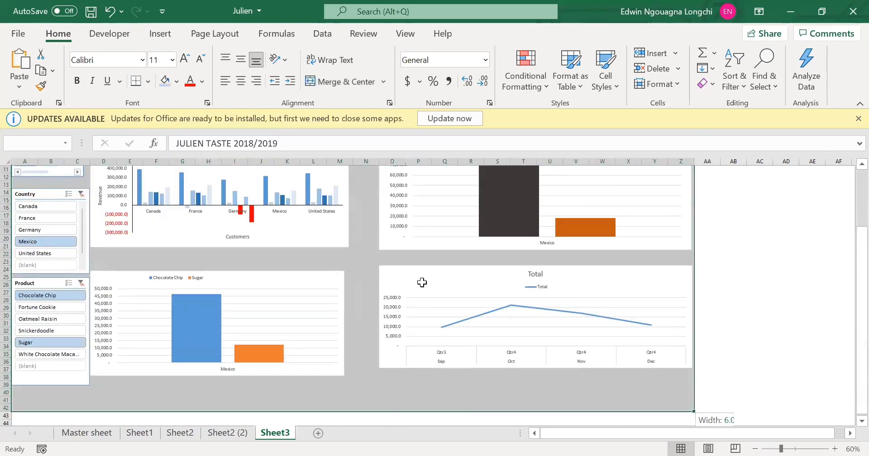
click(165, 82)
click(733, 300)
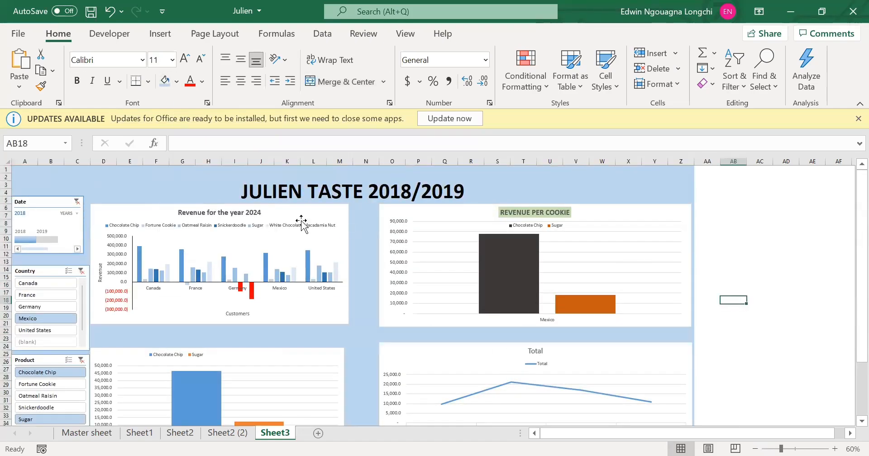
Shift the Revenue for the year 2024 chart and the column chart below it away from the slicers, and nudge the Date timeline and Country slicer.
drag(301, 211, 318, 208)
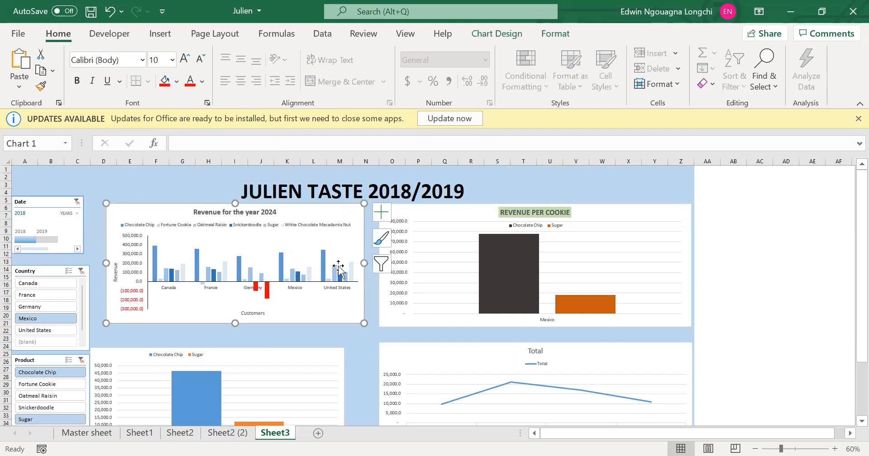
drag(271, 345, 296, 344)
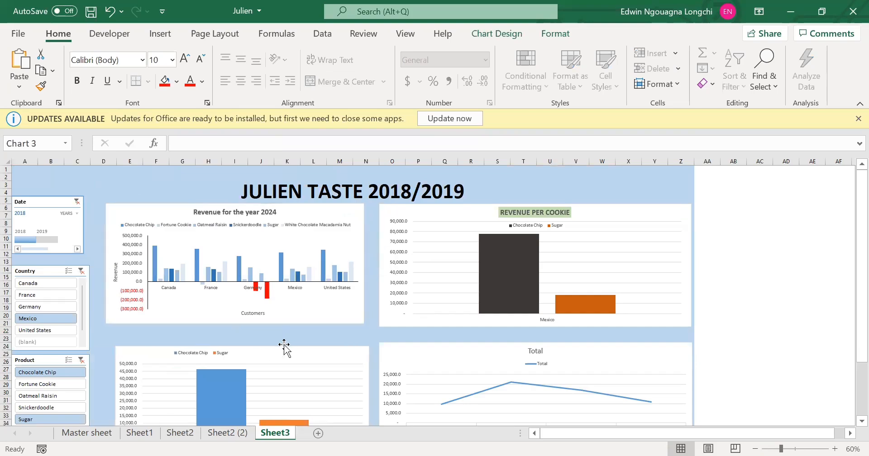
drag(62, 198, 62, 200)
drag(50, 270, 55, 270)
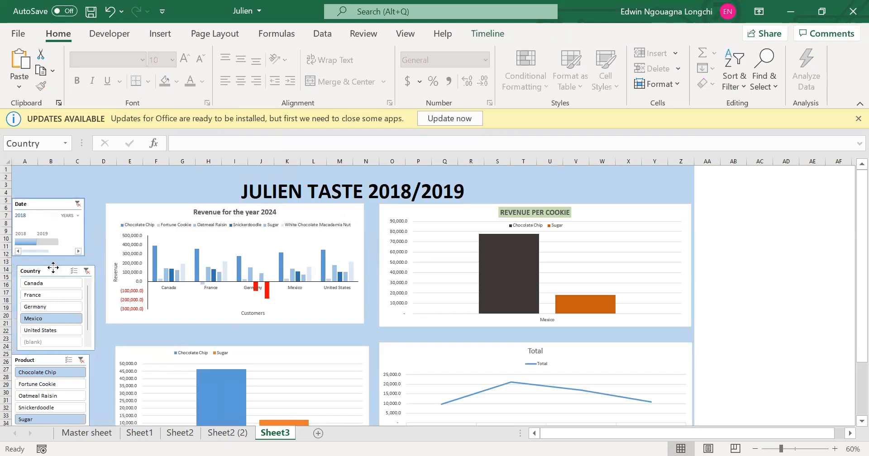
Filter the dashboard to Germany and try the years 2019 and 2018 separately, ending with the full 2018–2019 period.
click(44, 302)
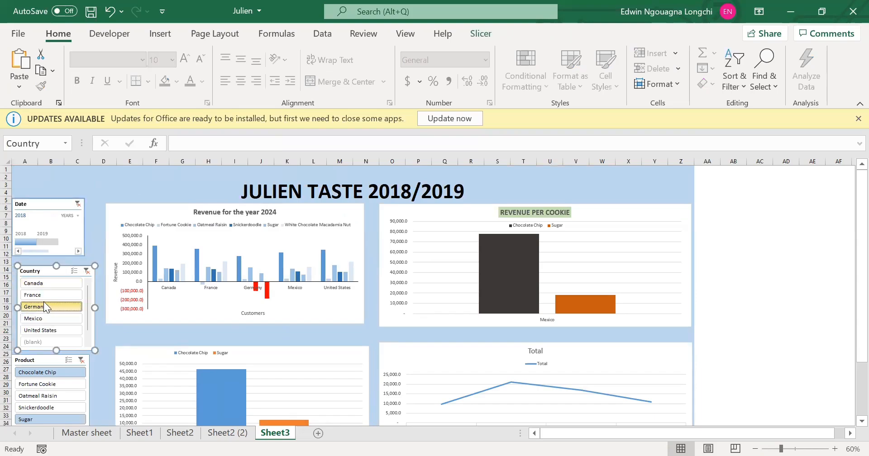
click(40, 247)
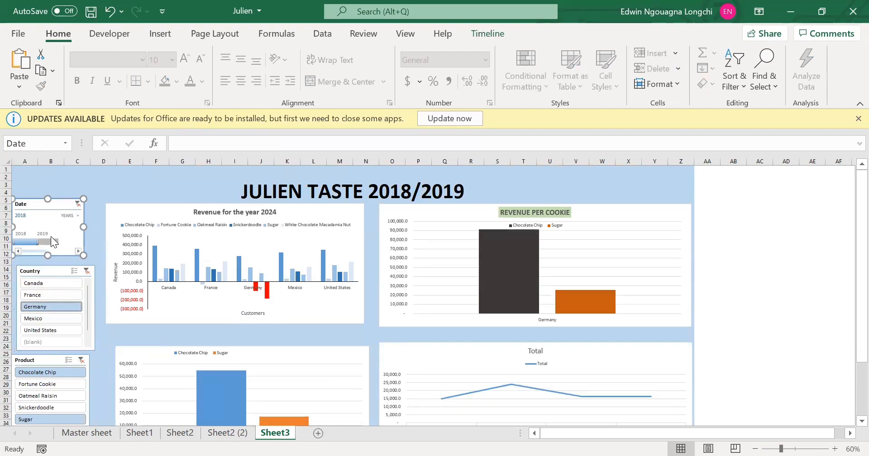
click(51, 239)
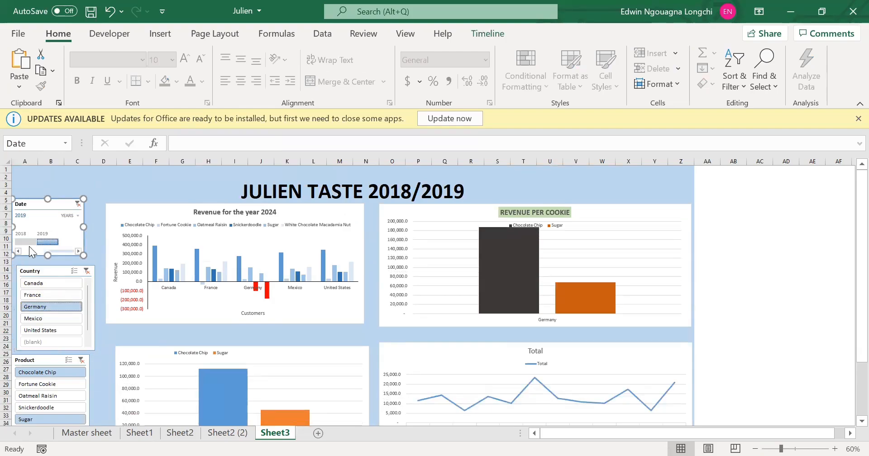
click(29, 243)
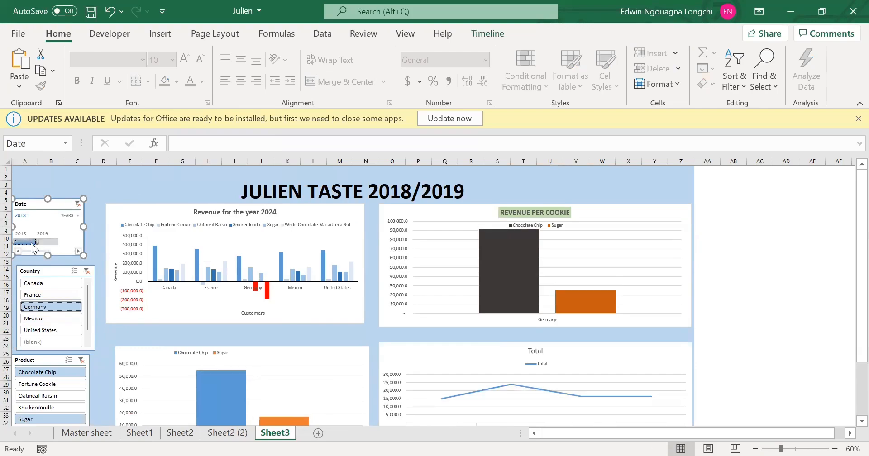
drag(41, 240, 58, 240)
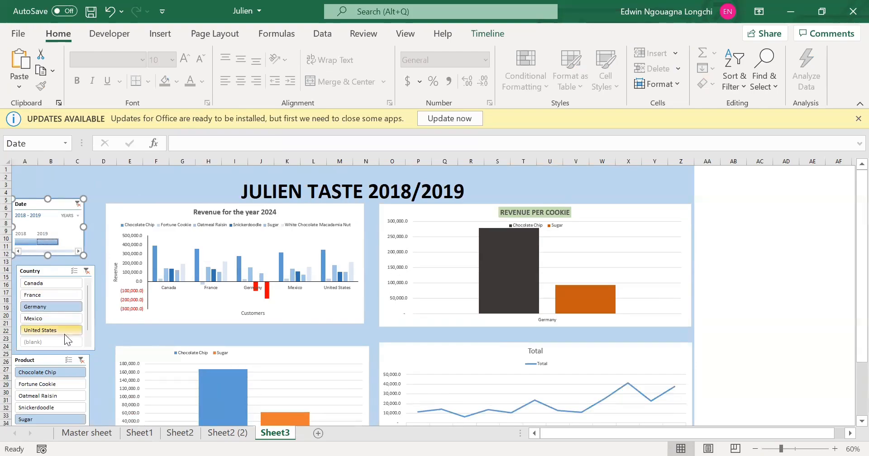
Filter the charts to Oatmeal Raisin, Sugar and White Chocolate Macadamia Nut one at a time, ending on Oatmeal Raisin.
scroll(64, 335, down, 1)
click(61, 371)
scroll(61, 368, down, 1)
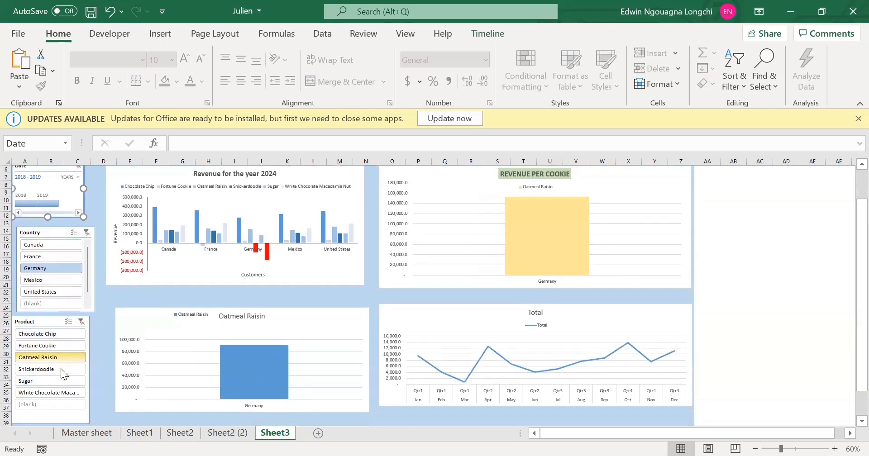
click(46, 381)
click(48, 390)
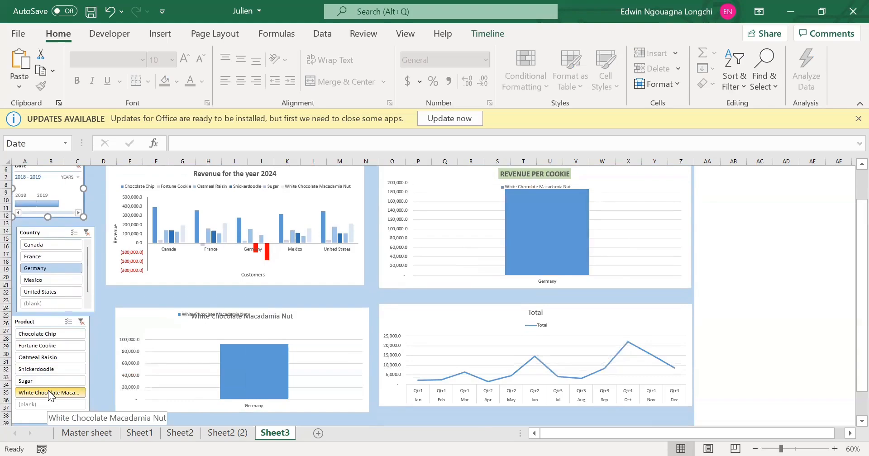
click(44, 357)
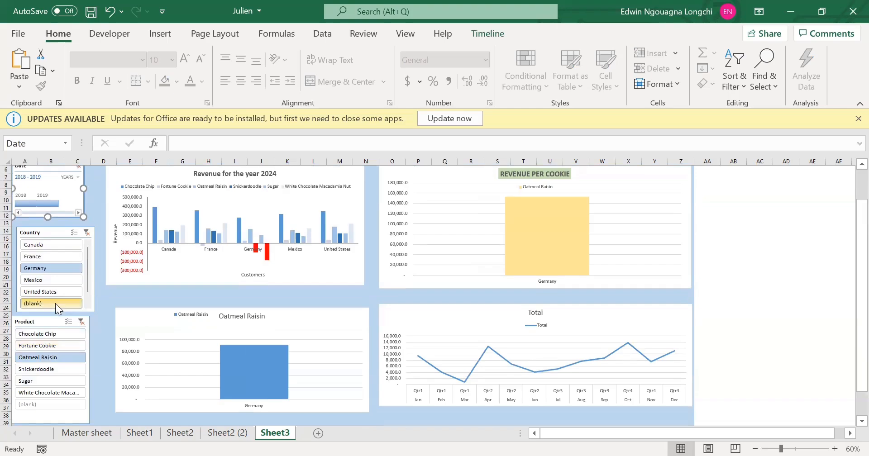
Realign the Country slicer above the Product slicer and filter the dashboard to 2018, Canada and all six cookie products.
drag(53, 232, 48, 230)
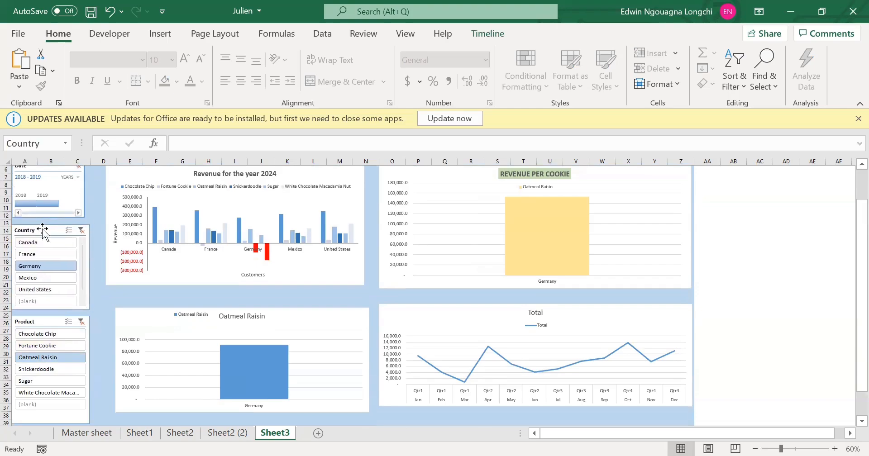
click(25, 200)
click(48, 243)
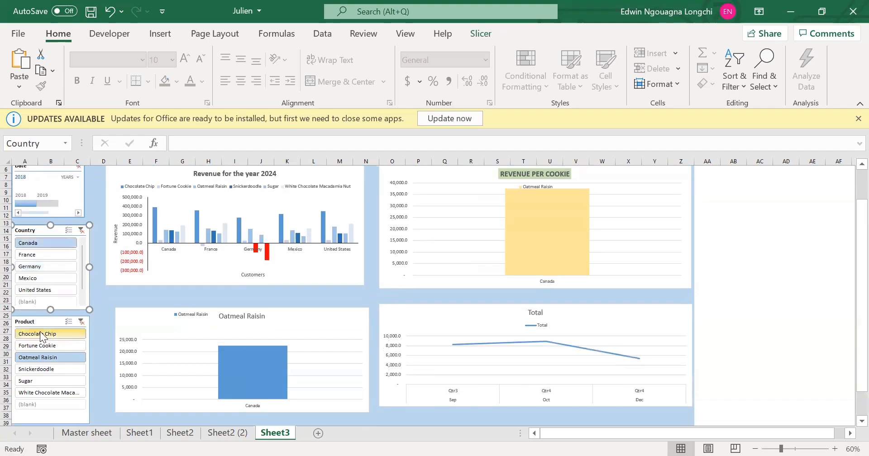
drag(41, 336, 39, 393)
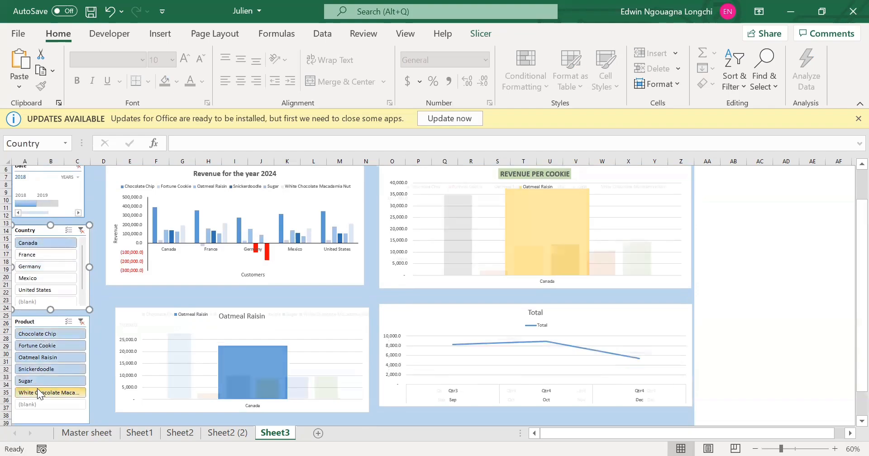
mouse_move(454, 247)
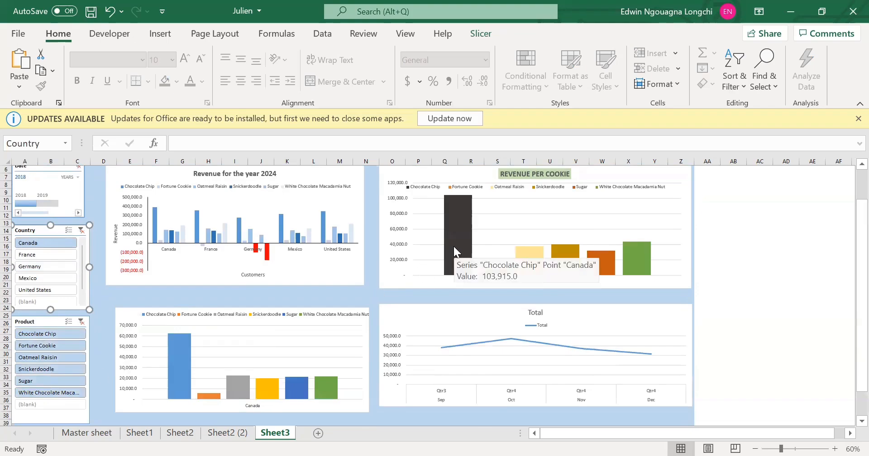
Rename the line chart's title from Total to "Profit".
click(517, 338)
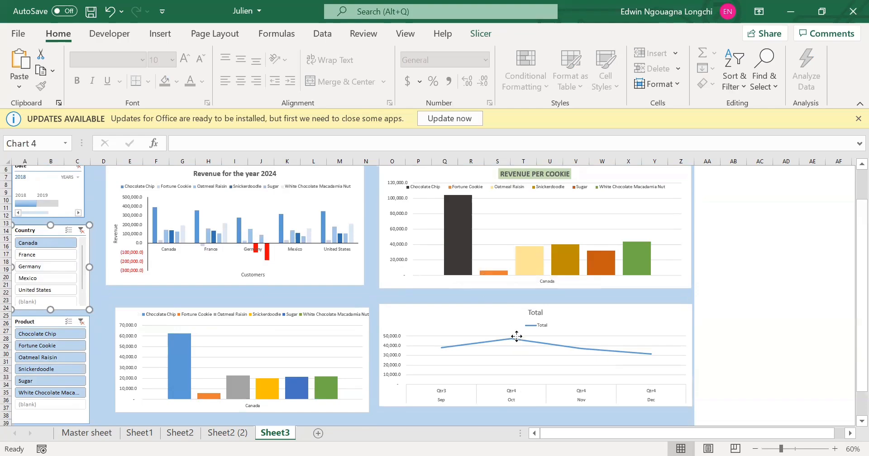
click(536, 312)
click(540, 312)
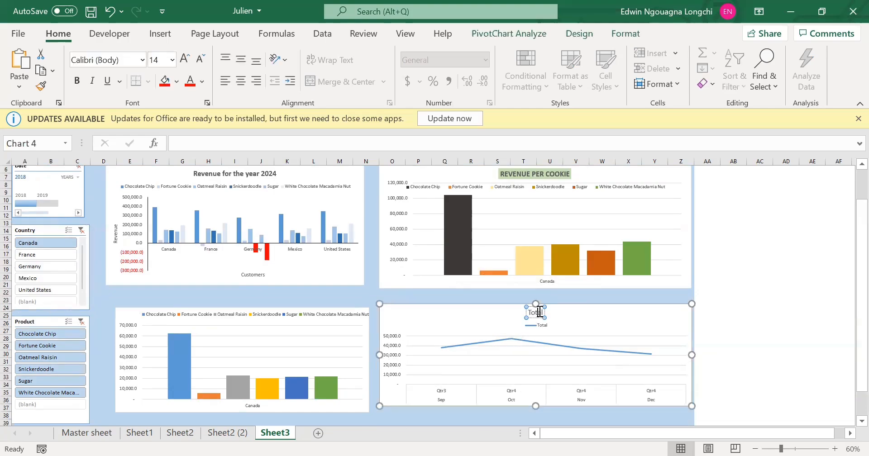
double_click(540, 312)
text(Profit)
click(559, 171)
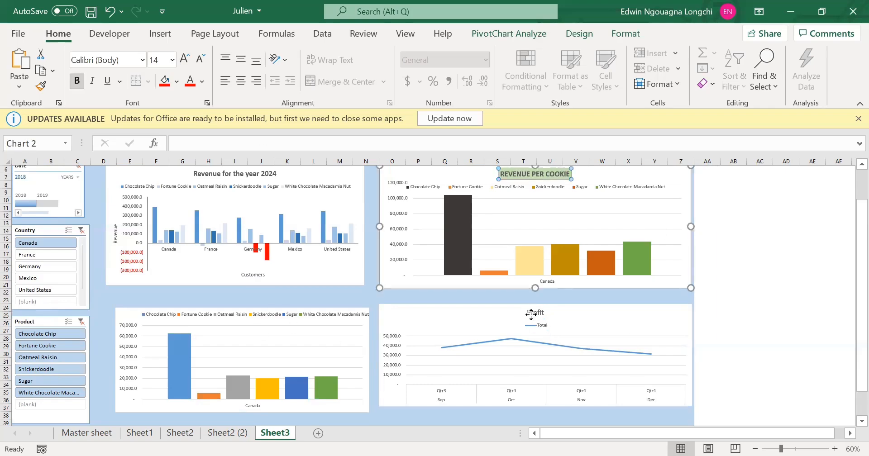
click(523, 354)
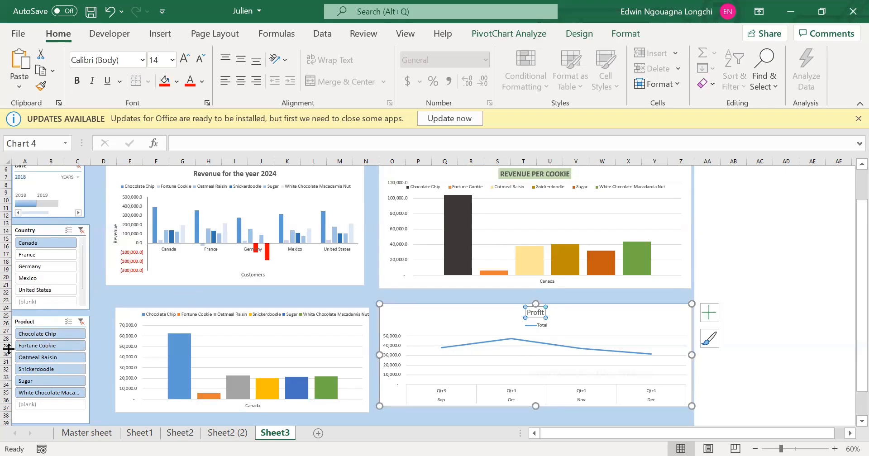
Add France to the Country slicer selection alongside Canada to compare both countries in the charts.
scroll(37, 378, down, 1)
scroll(67, 263, up, 1)
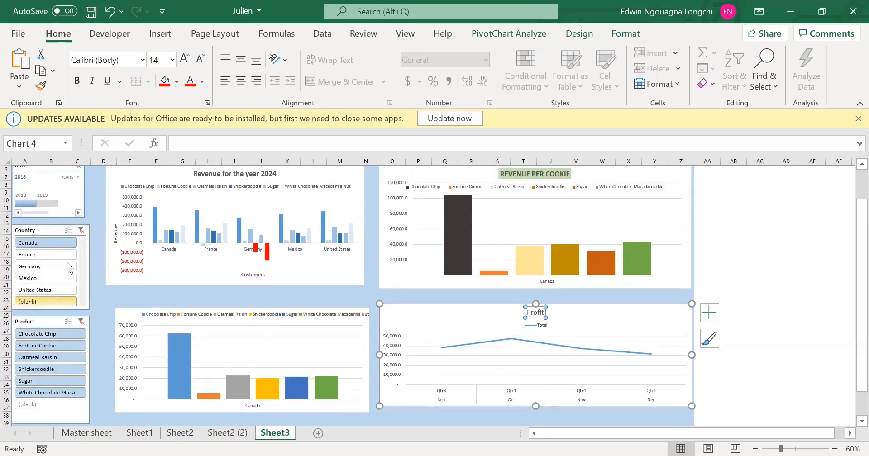
ctrl+click(37, 253)
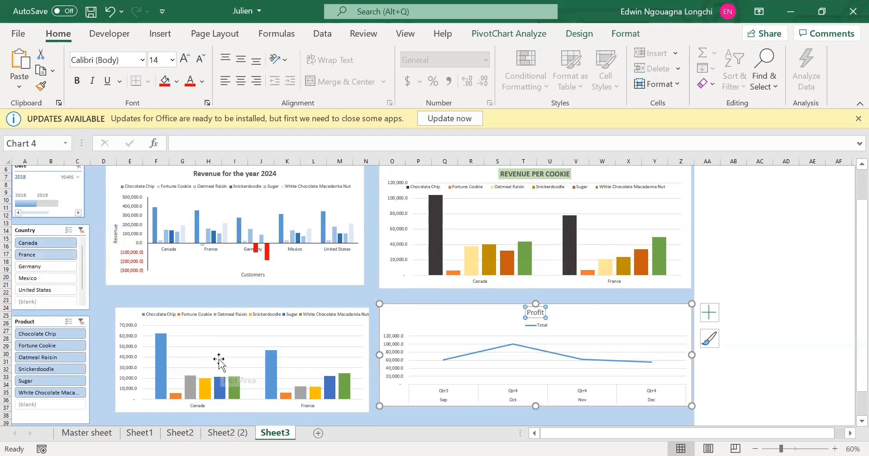
mouse_move(638, 271)
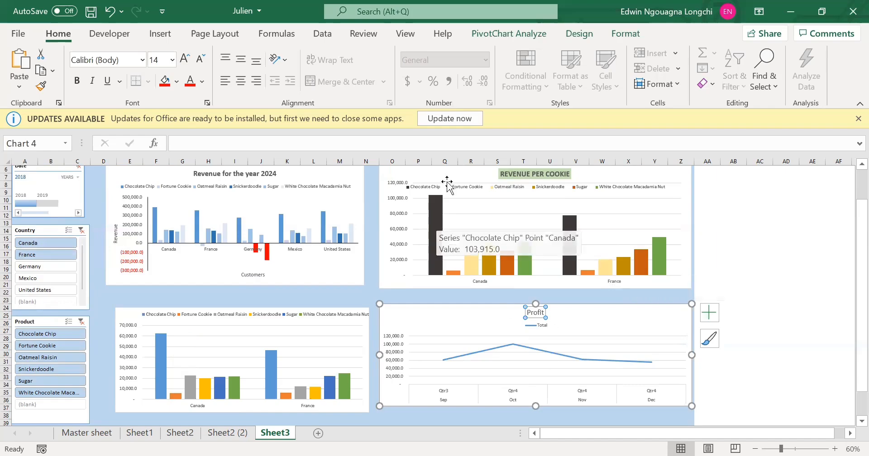
Filter the dashboard to Chocolate Chip alone, followed by Sugar alone, keeping Canada and France selected.
mouse_move(438, 201)
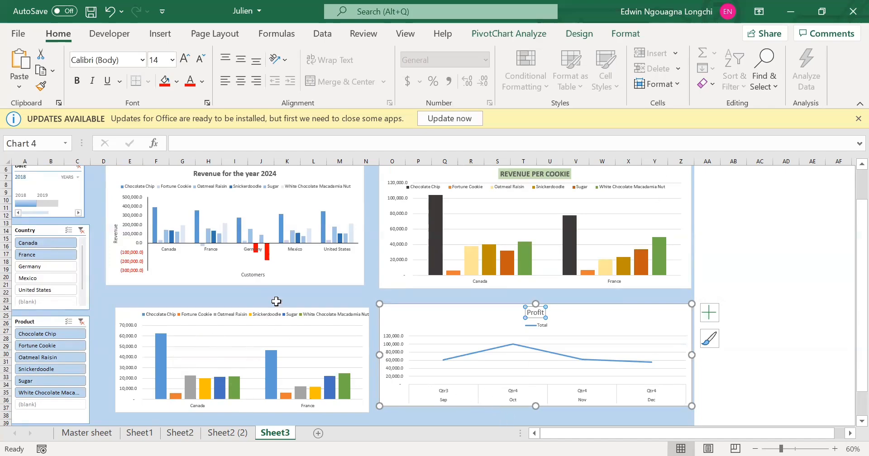
click(57, 337)
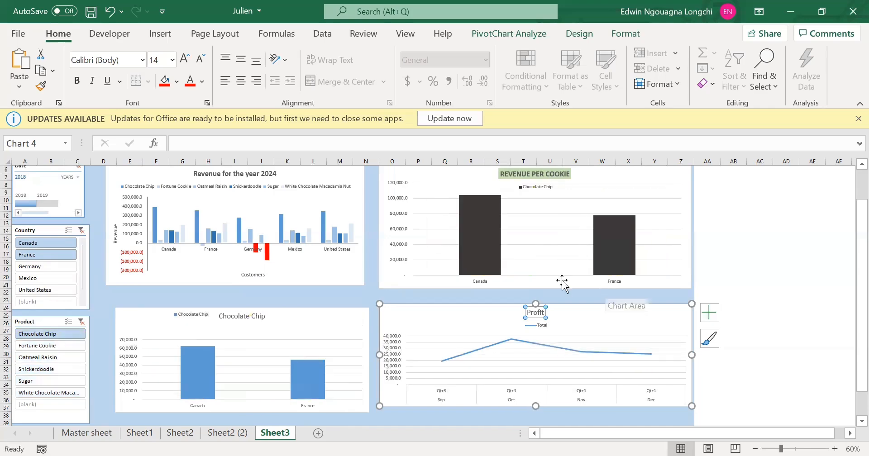
click(51, 382)
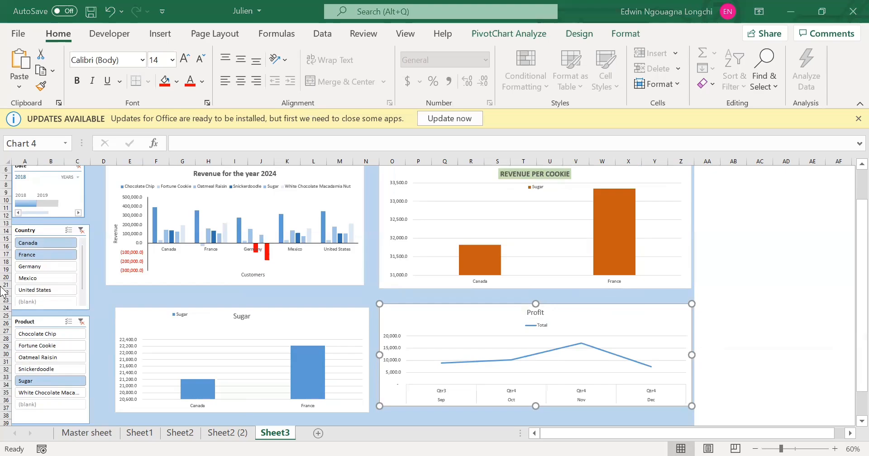
Apply the green Facet theme to the workbook and review the restyled Sheet3 dashboard.
click(196, 37)
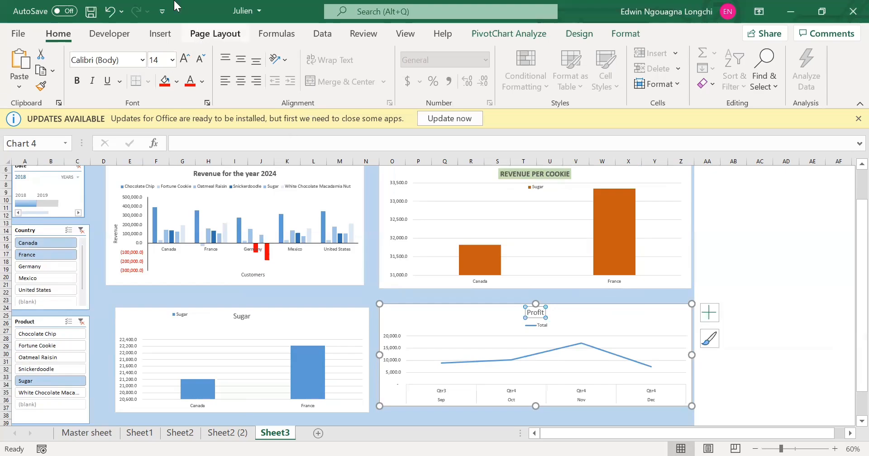
click(213, 33)
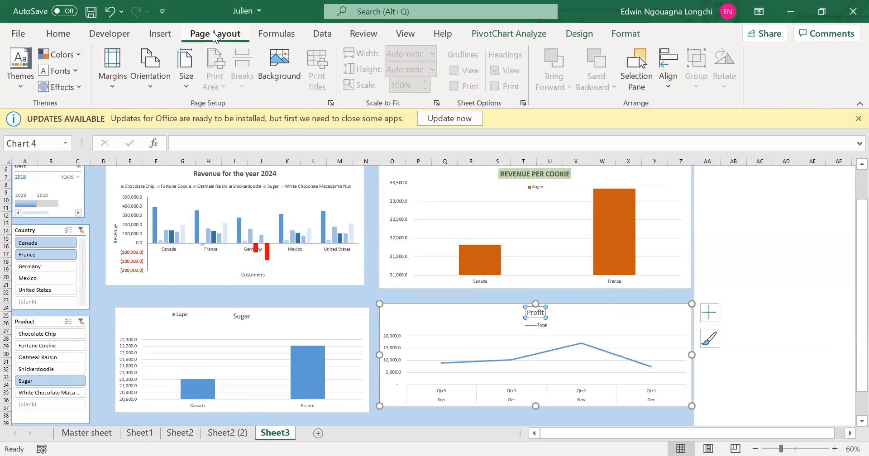
click(18, 85)
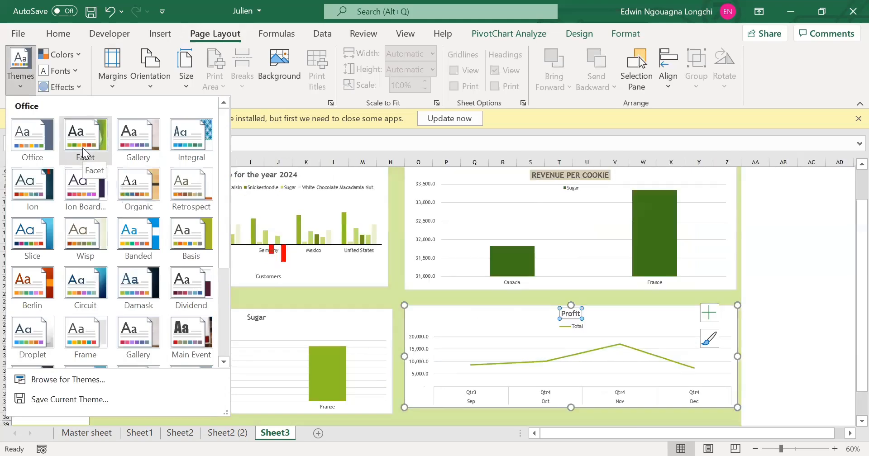
click(82, 148)
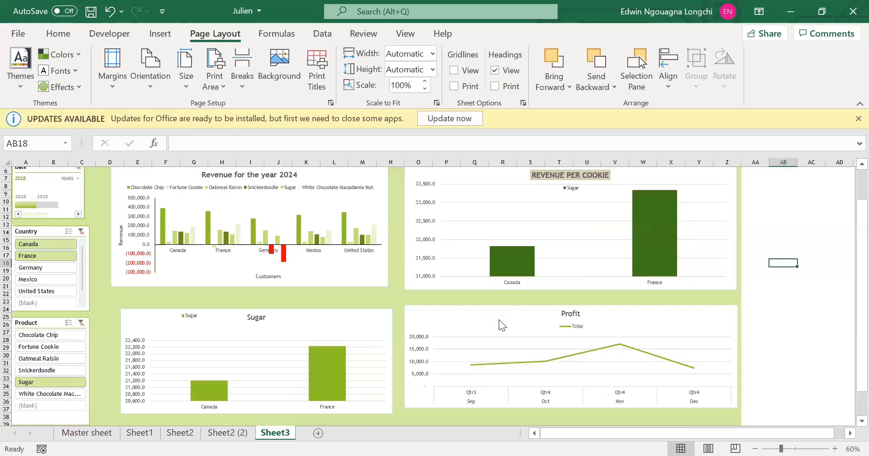
scroll(431, 326, up, 2)
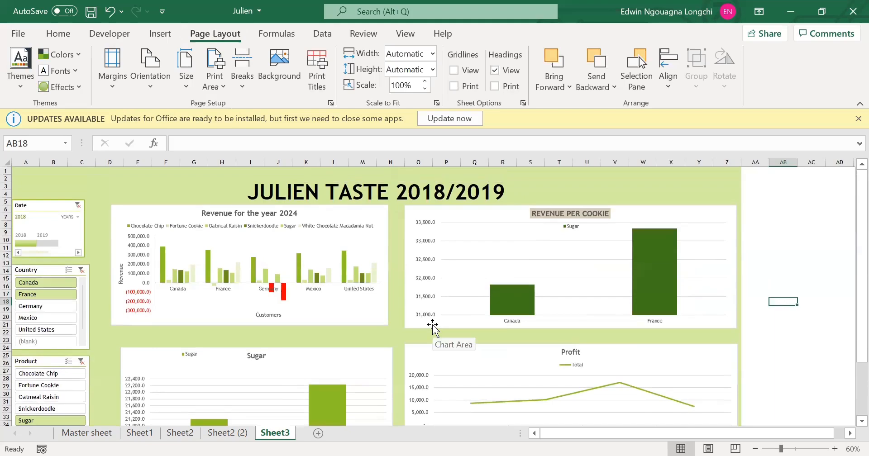
scroll(432, 326, down, 3)
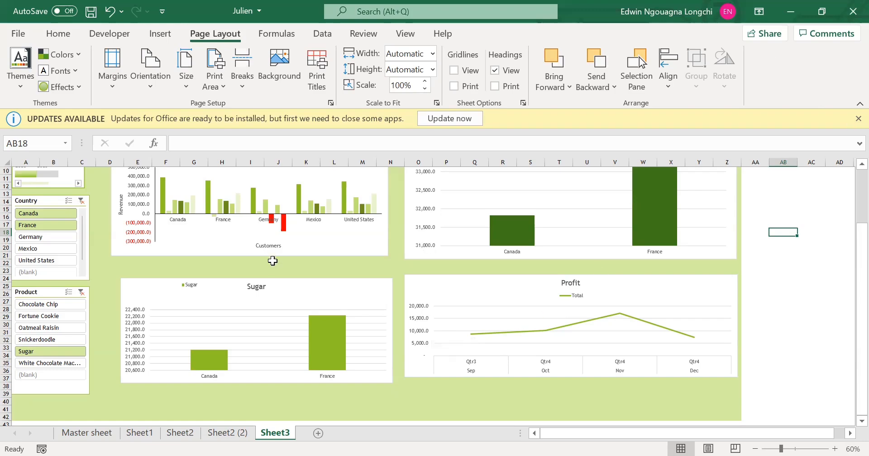
scroll(274, 261, up, 2)
scroll(274, 268, up, 2)
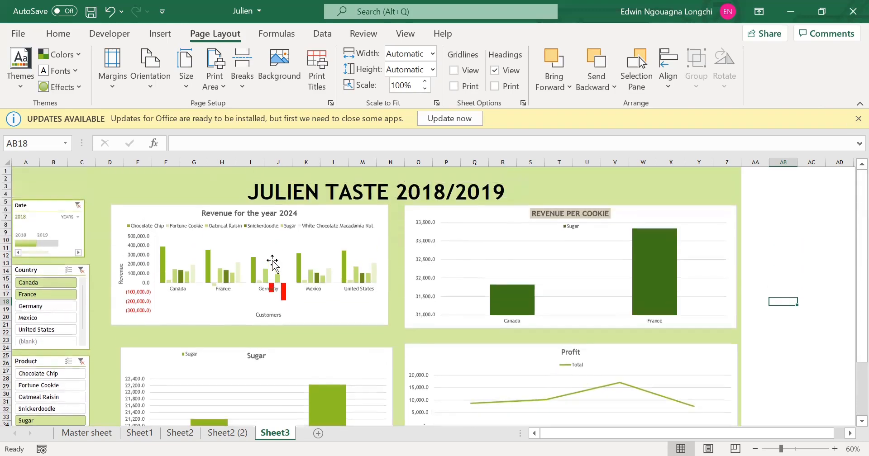
scroll(272, 262, down, 4)
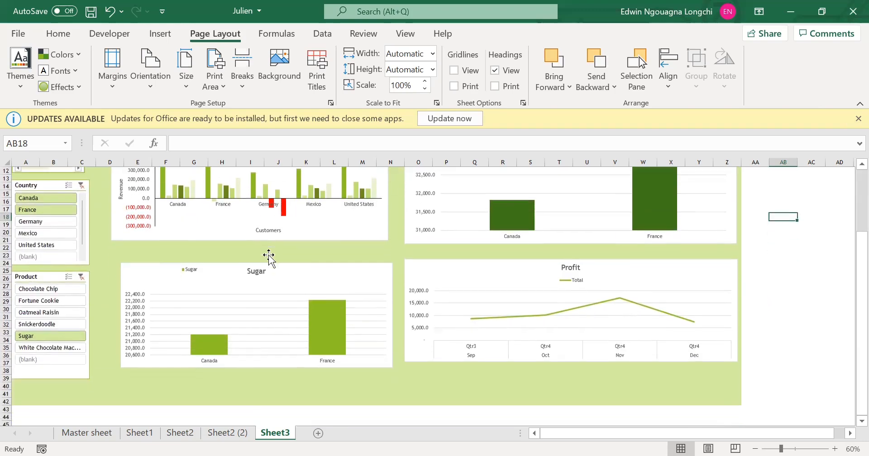
scroll(269, 256, up, 4)
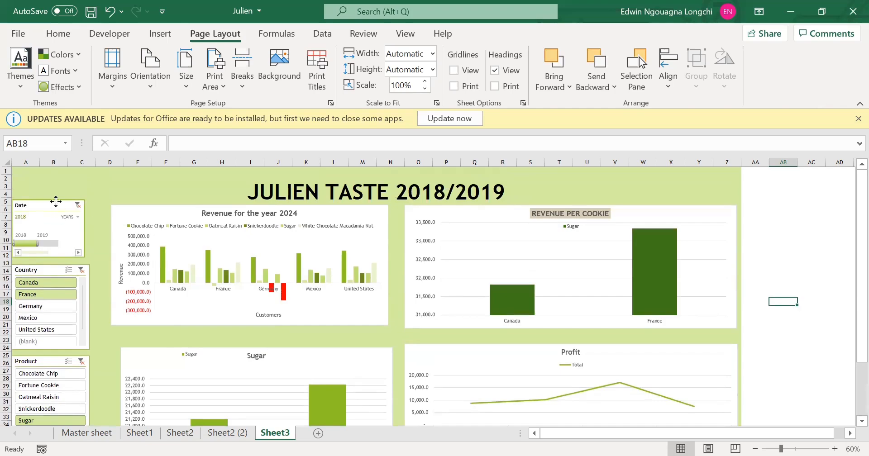
Nudge the Date timeline slightly upward and apply the pink-red Gallery theme to the workbook.
drag(59, 202, 57, 200)
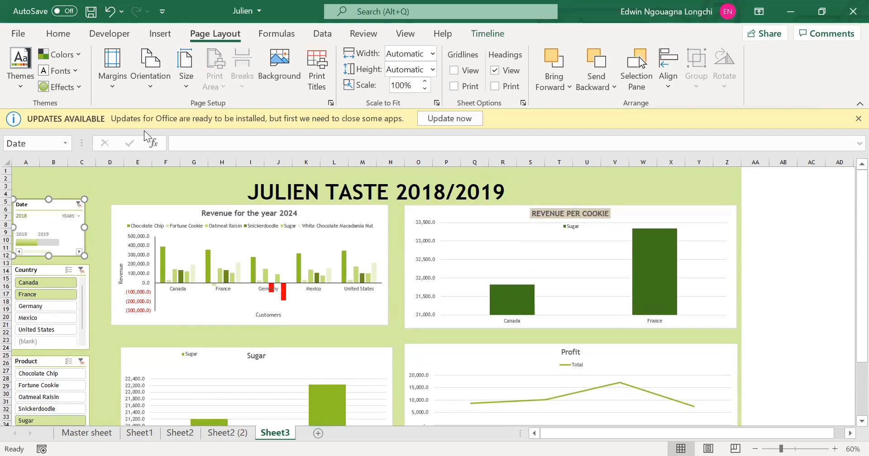
click(19, 84)
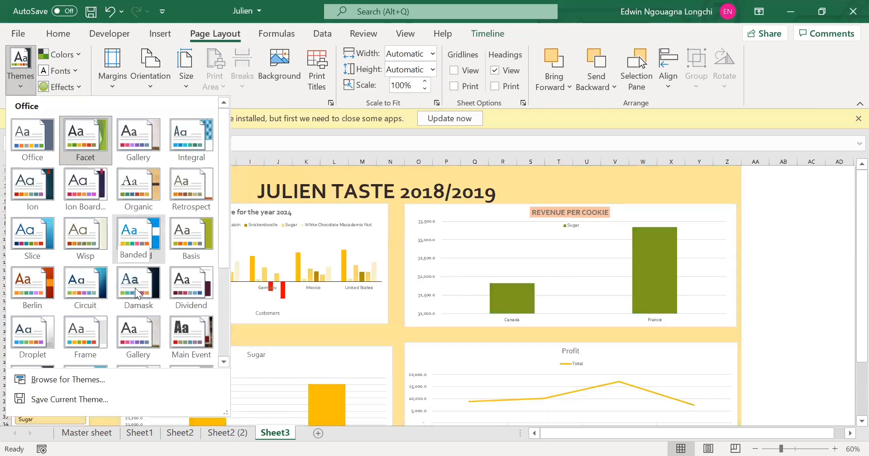
click(144, 324)
click(795, 245)
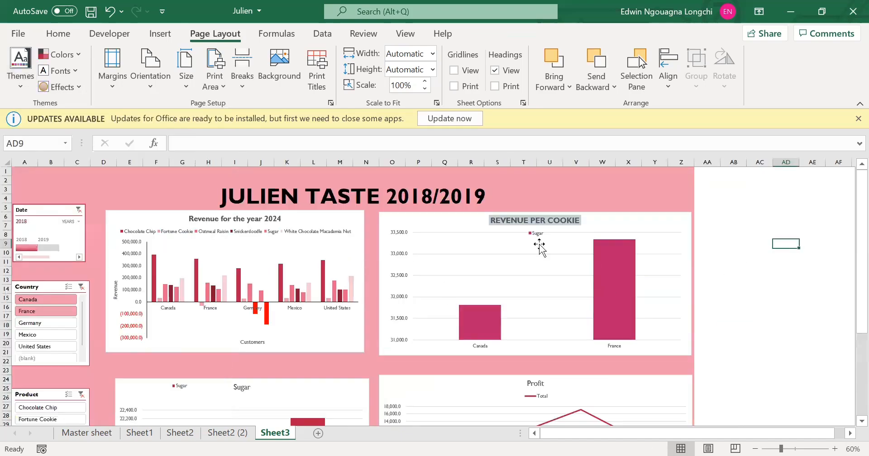
scroll(308, 228, down, 2)
scroll(308, 228, up, 2)
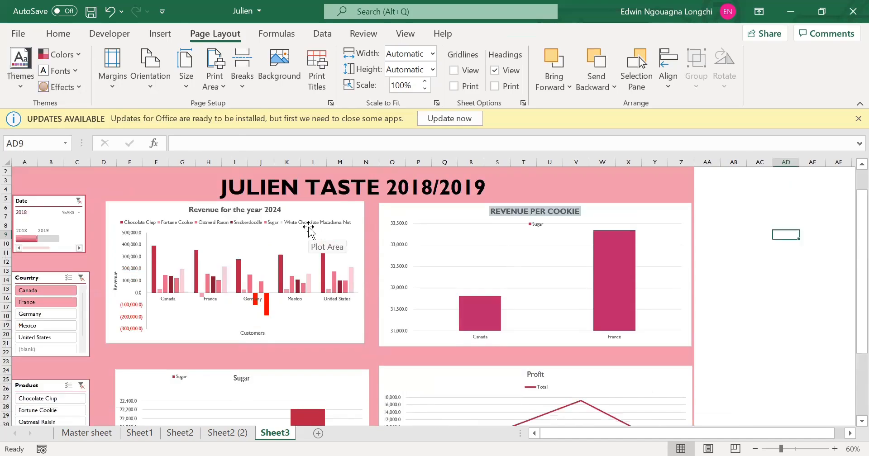
scroll(308, 231, up, 1)
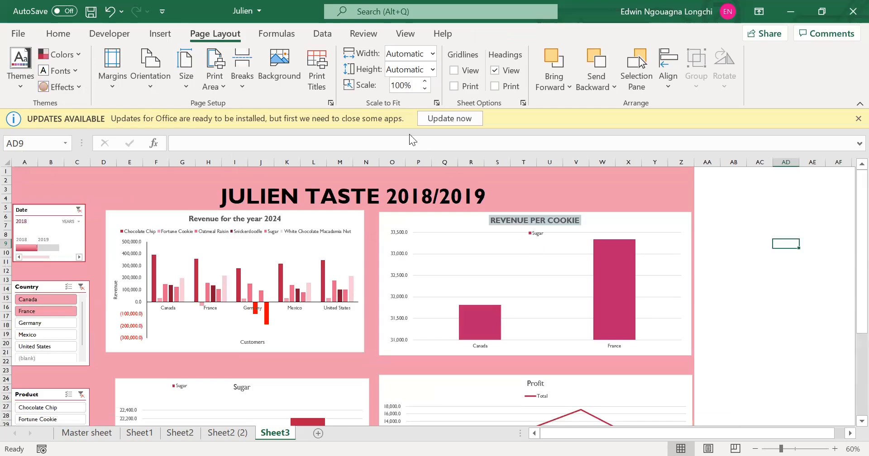
key(alt+Tab)
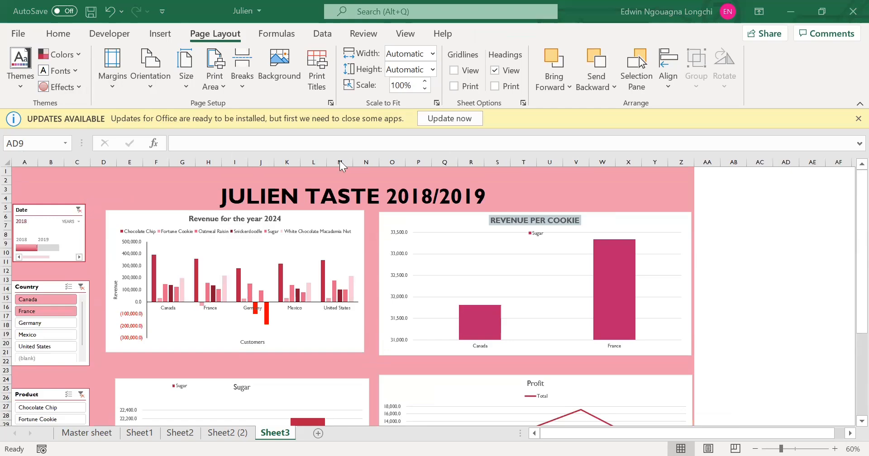
key(alt+Tab)
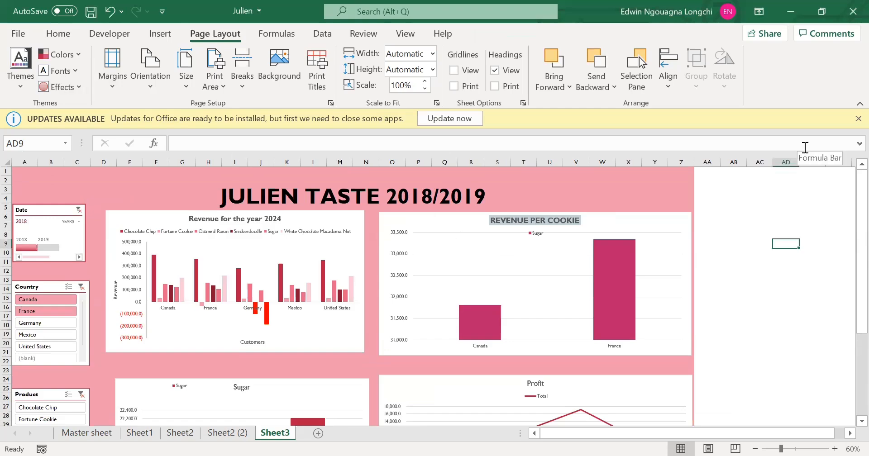
click(155, 196)
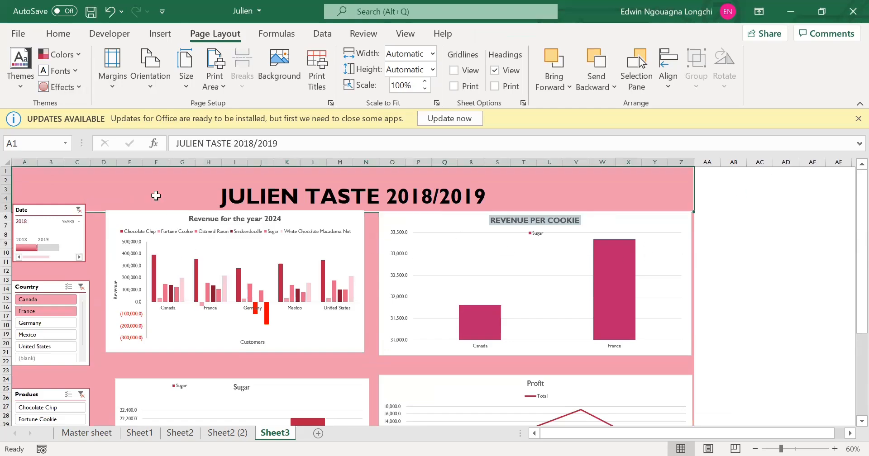
drag(861, 267, 846, 253)
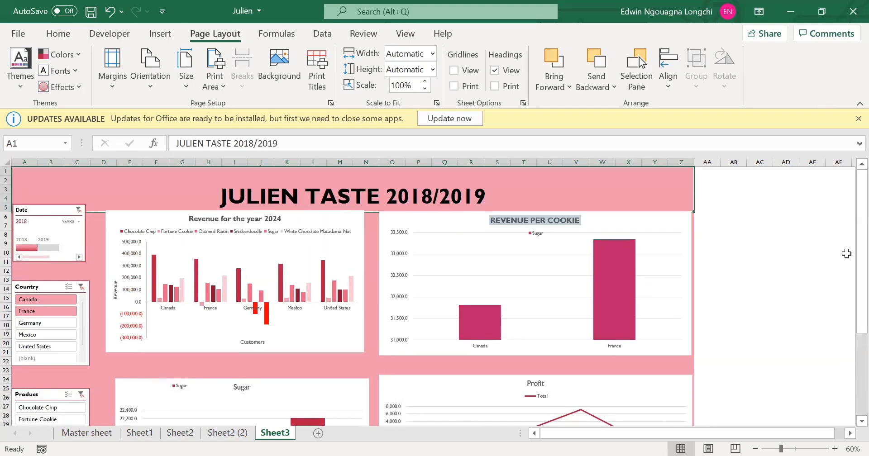